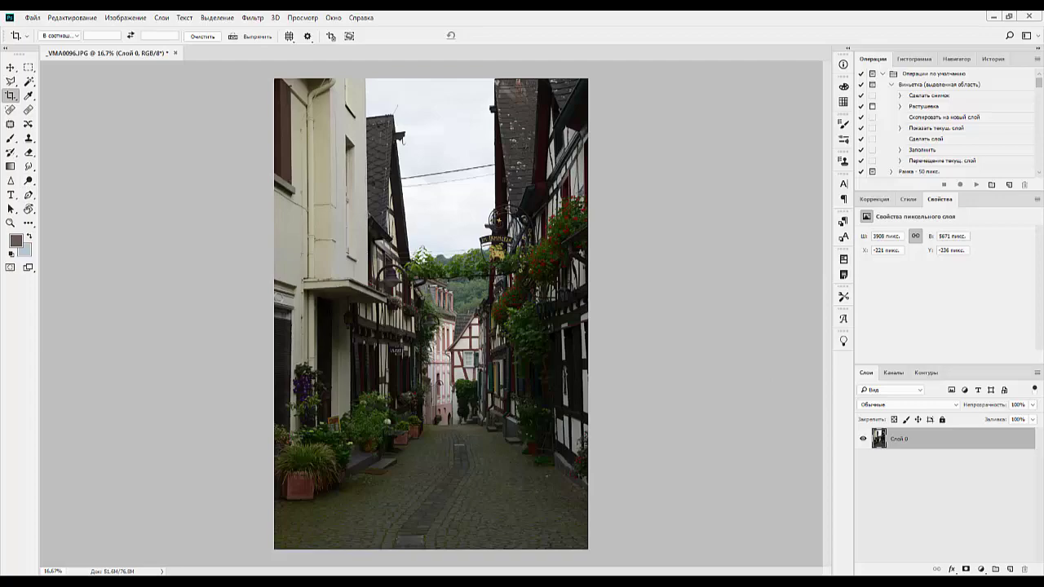
Examine the street photo at full view and at 100% for signs and distracting details.
key("ctrl+1")
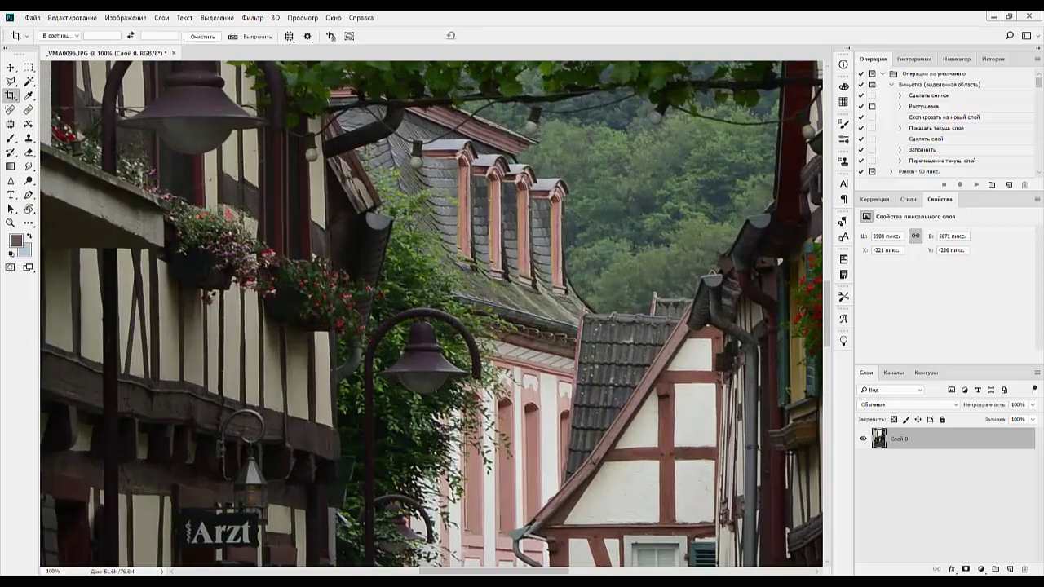
key("ctrl+minus")
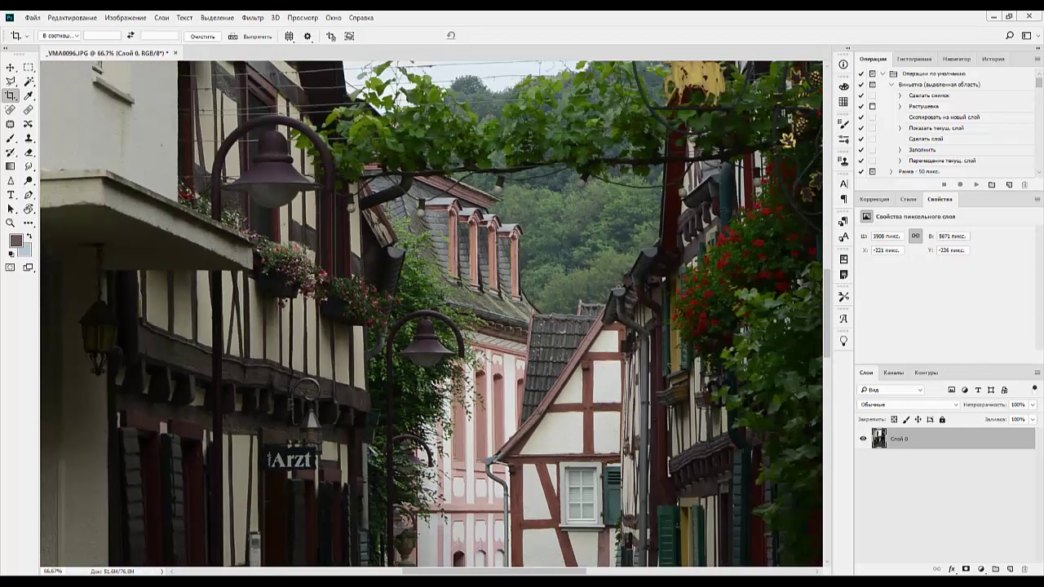
key("ctrl+0")
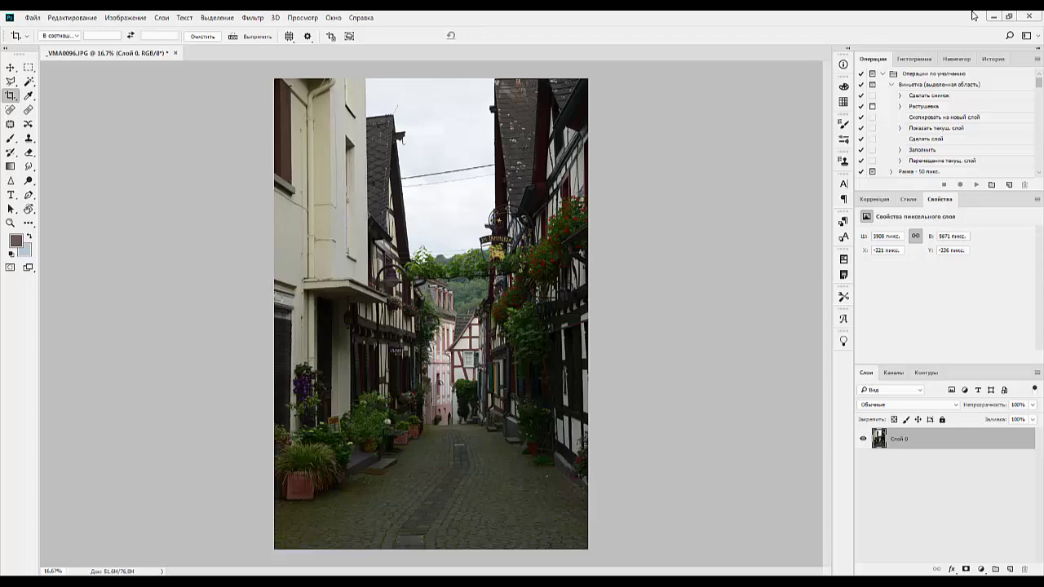
key("ctrl+plus")
key("ctrl+plus")
key("ctrl+plus")
key("ctrl+plus")
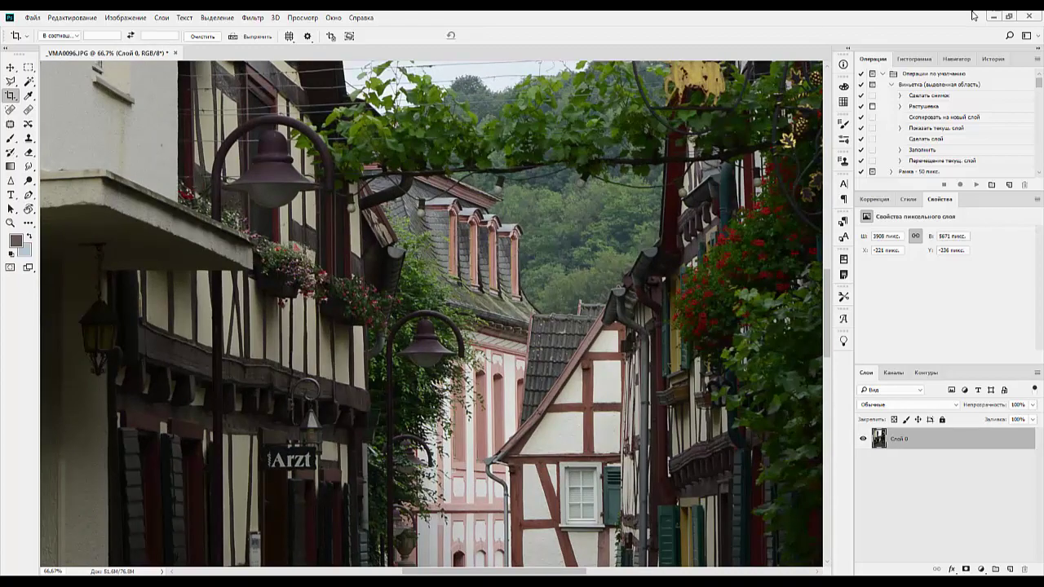
key("ctrl+plus")
key("ctrl+minus")
key("ctrl+minus")
key("ctrl+minus")
key("ctrl+minus")
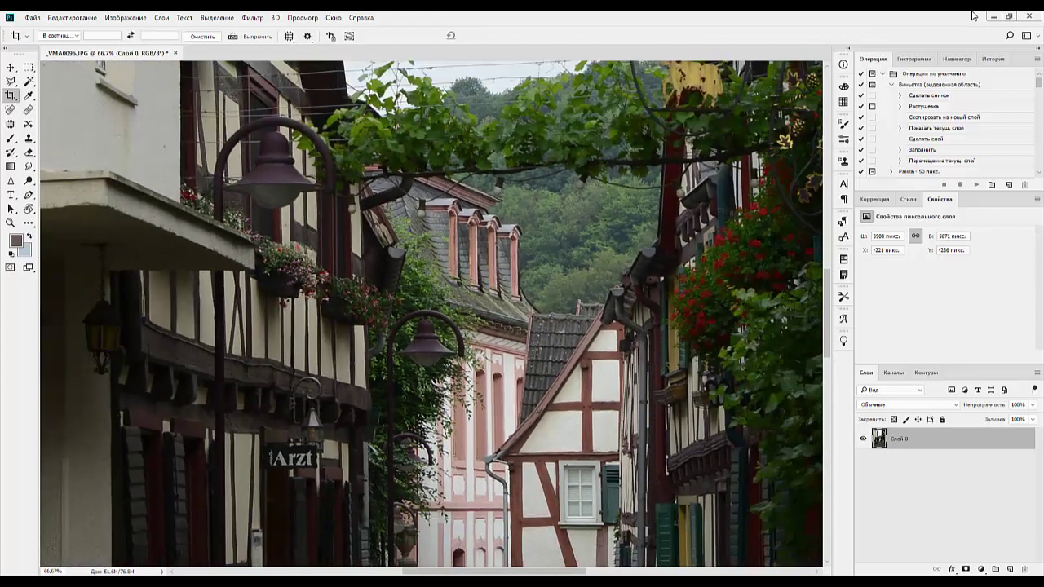
key("ctrl+minus")
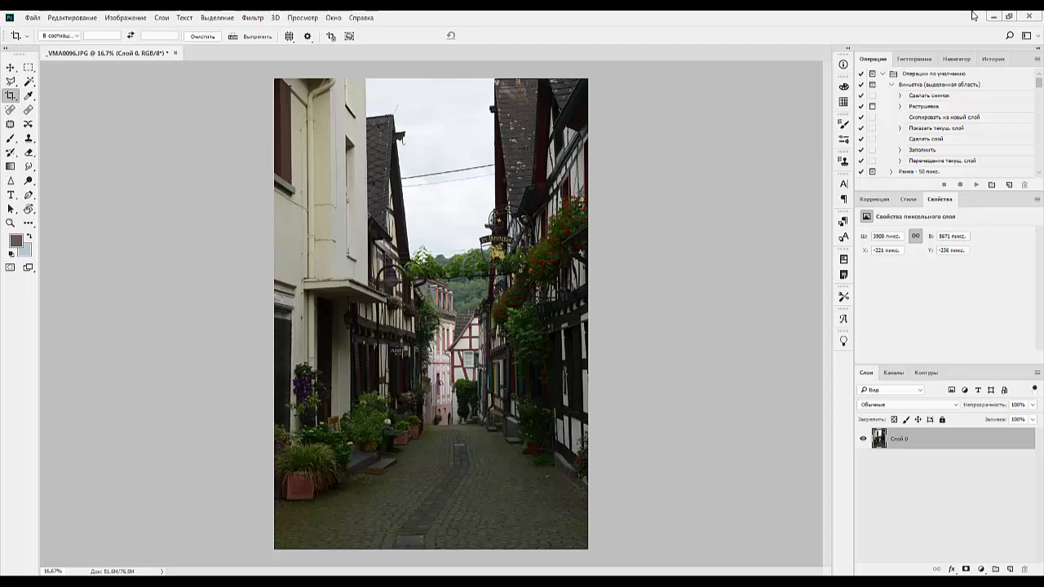
key("ctrl+plus")
key("ctrl+plus")
key("ctrl+plus")
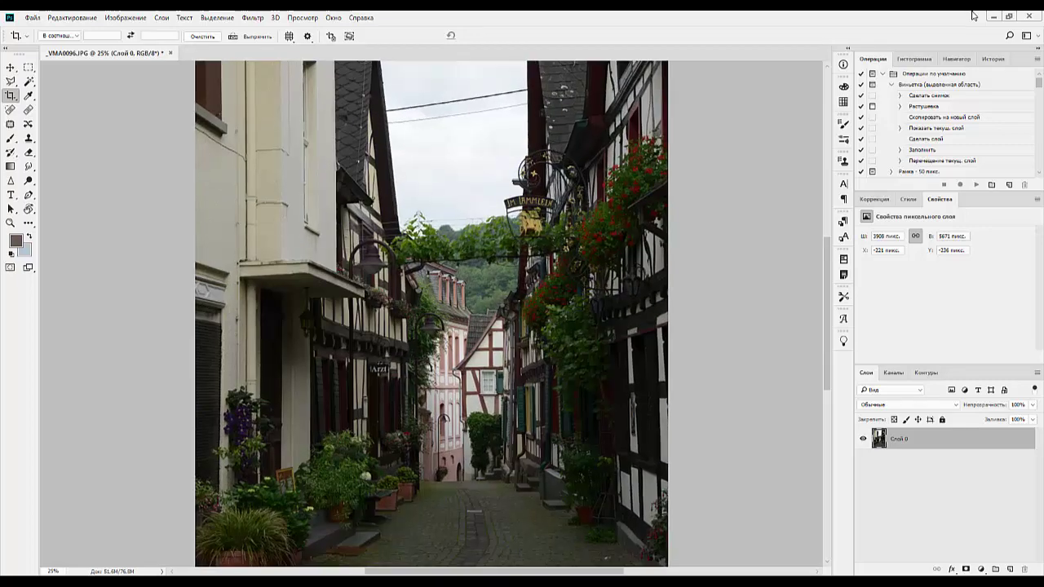
key("ctrl+plus")
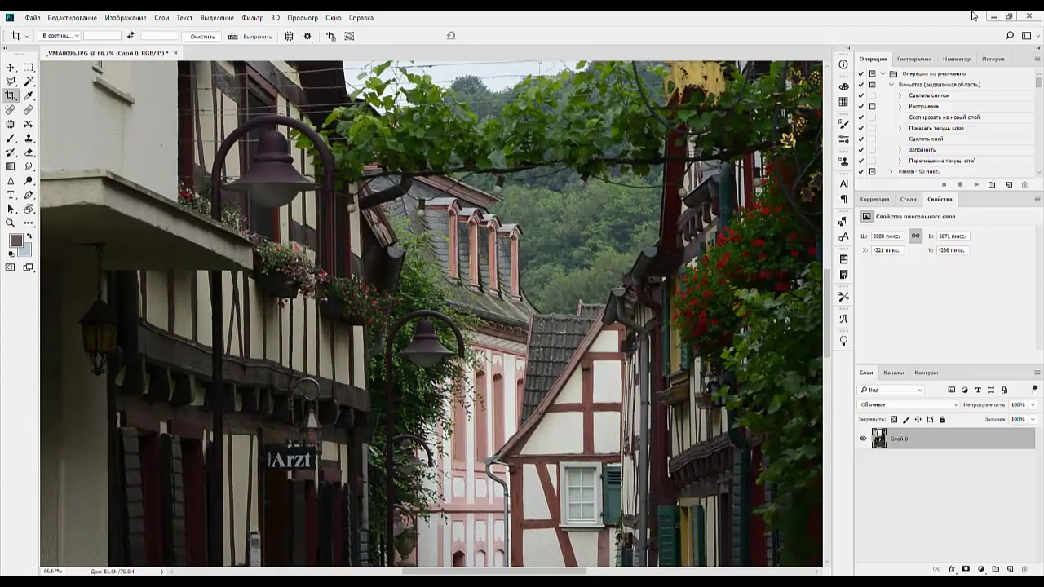
key("ctrl+plus")
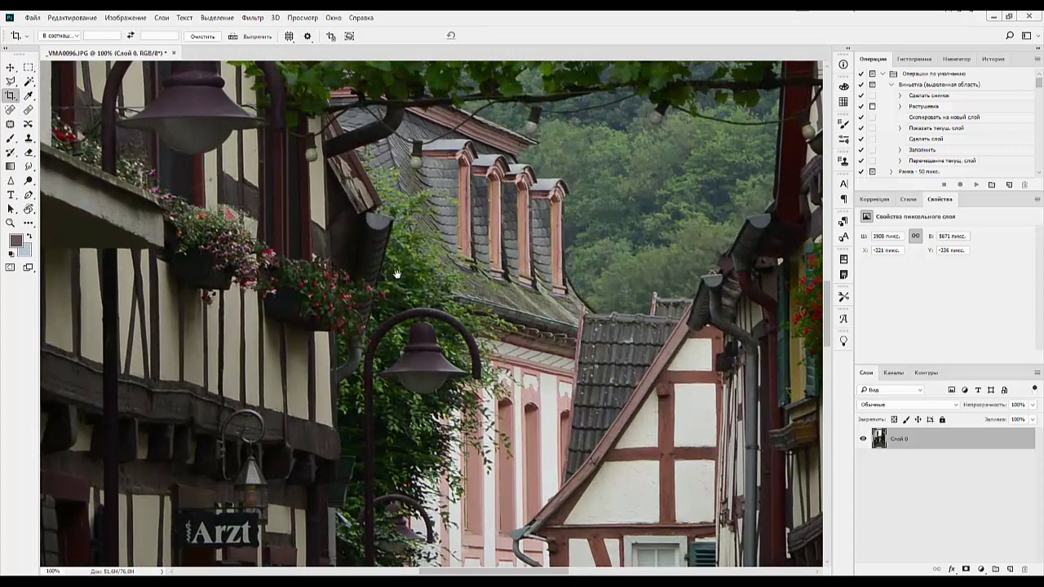
Smear away the white "Arzt" lettering on the hanging sign using the Smudge tool in Darken mode (Затемнение).
left_click_drag(396, 274, 614, 79)
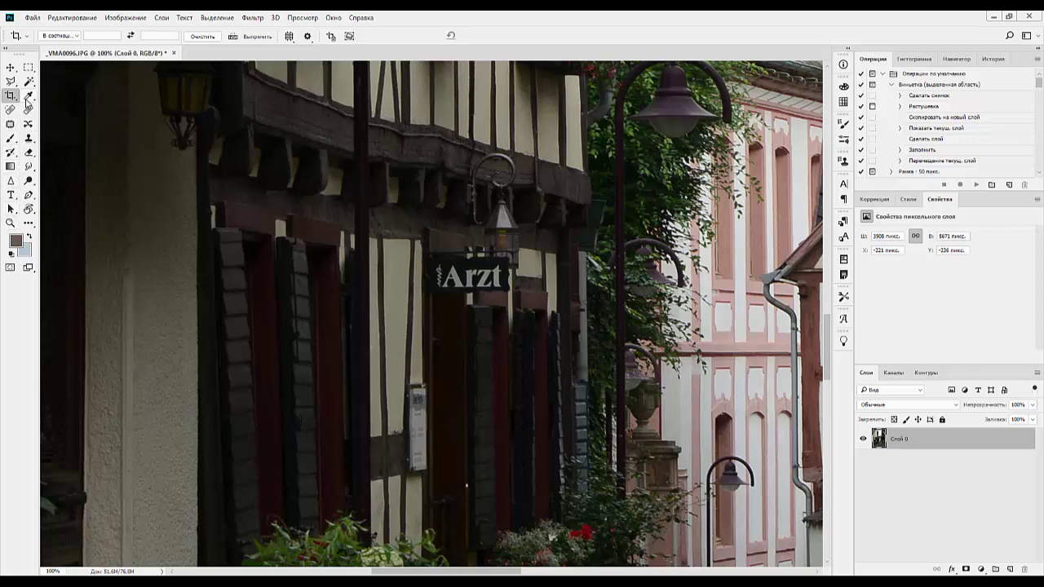
left_click(27, 155)
right_click(27, 154)
left_click(29, 140)
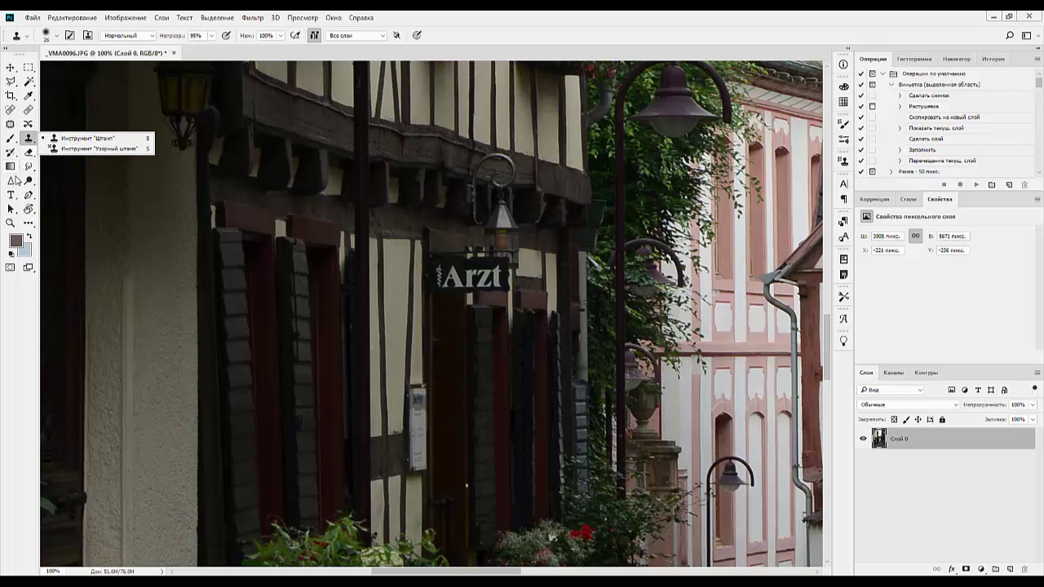
left_click(29, 168)
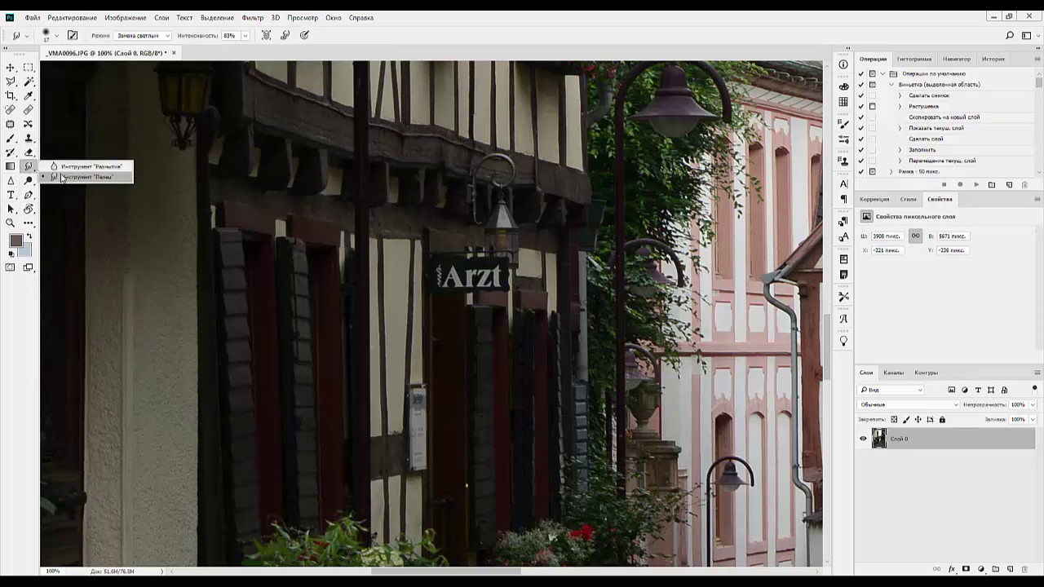
left_click(62, 177)
left_click(168, 36)
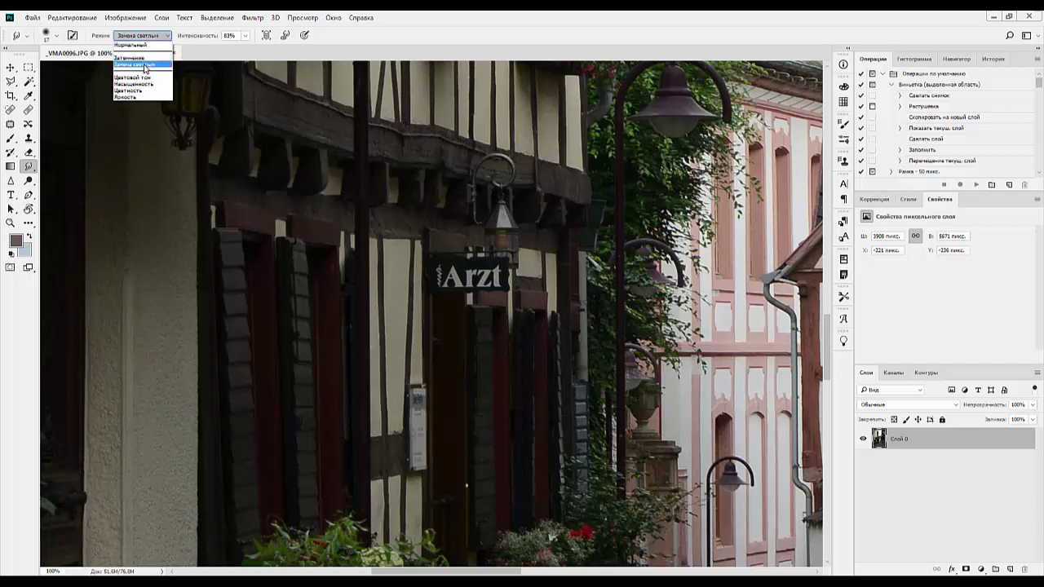
left_click(140, 59)
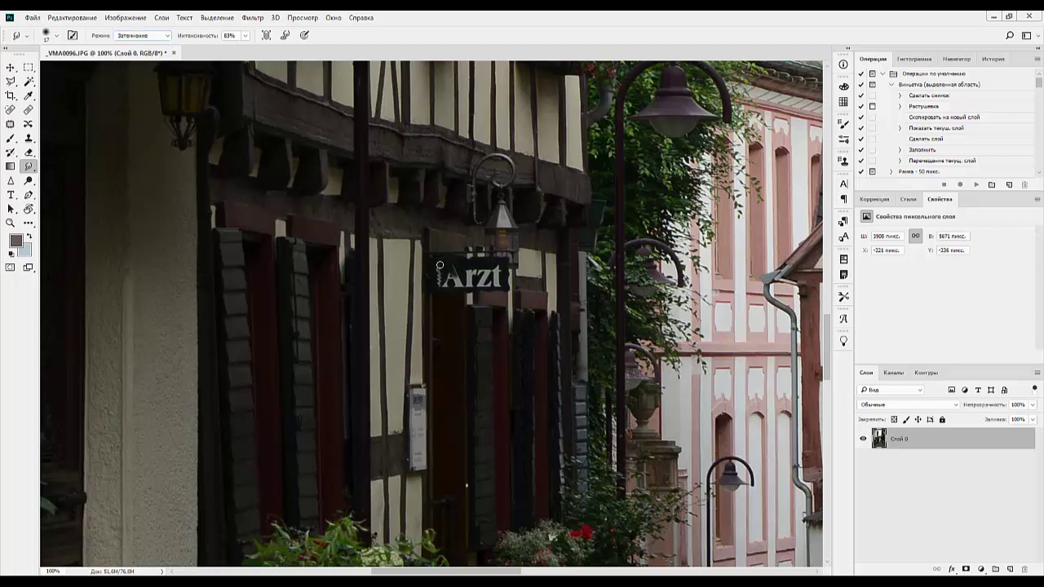
mouse_move(440, 265)
left_mouse_down()
mouse_move(467, 284)
mouse_move(446, 282)
mouse_move(465, 279)
mouse_move(442, 267)
mouse_move(459, 285)
mouse_move(450, 283)
mouse_move(489, 281)
mouse_move(466, 267)
mouse_move(498, 266)
mouse_move(495, 277)
mouse_move(445, 284)
mouse_move(498, 285)
mouse_move(484, 279)
mouse_move(497, 263)
mouse_move(500, 283)
mouse_move(467, 284)
mouse_move(497, 280)
mouse_move(451, 271)
mouse_move(505, 263)
left_mouse_up()
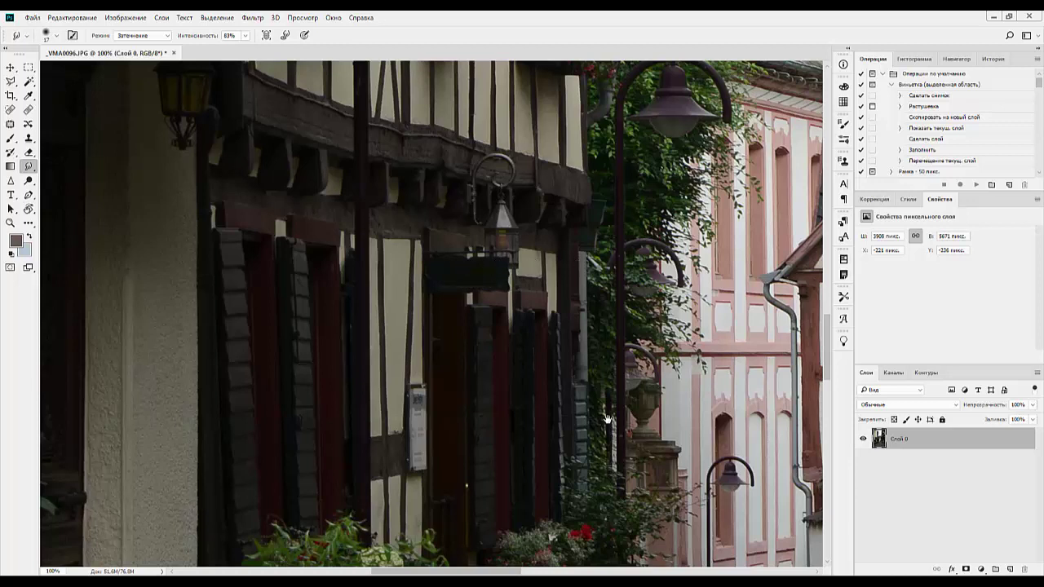
Smudge out the golden "IM LAMMLEIN" lettering on the curved sign above the lamb figure.
left_click_drag(576, 413, 547, 454)
left_click_drag(392, 269, 496, 400)
left_click_drag(342, 188, 390, 234)
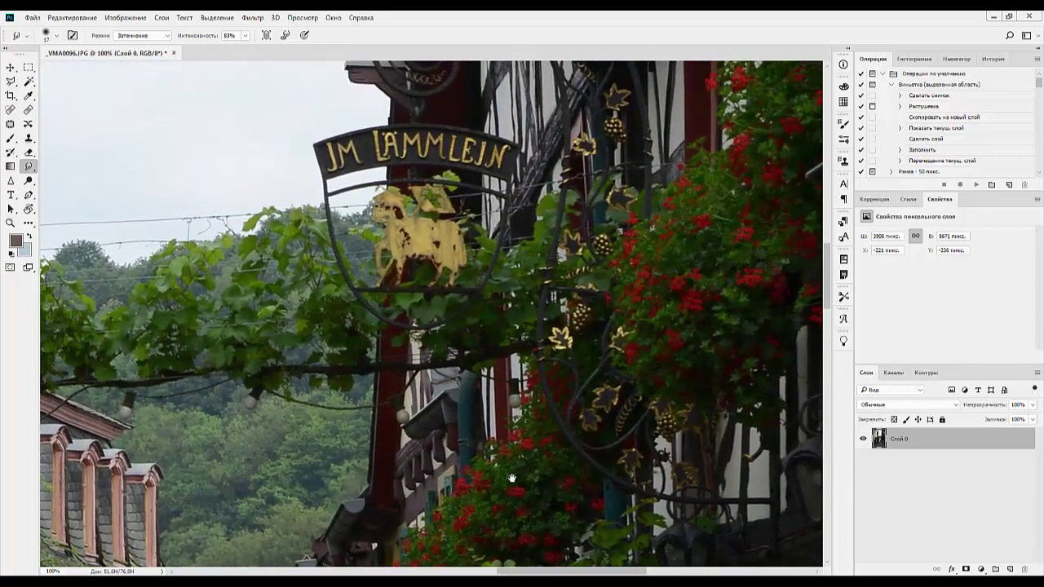
mouse_move(369, 148)
left_mouse_down()
mouse_move(399, 146)
mouse_move(372, 153)
mouse_move(391, 162)
mouse_move(375, 166)
mouse_move(404, 164)
mouse_move(380, 148)
mouse_move(408, 162)
mouse_move(389, 148)
mouse_move(400, 142)
mouse_move(377, 144)
mouse_move(421, 145)
mouse_move(409, 143)
mouse_move(398, 161)
mouse_move(455, 166)
mouse_move(434, 156)
mouse_move(465, 161)
mouse_move(429, 146)
mouse_move(482, 152)
mouse_move(445, 151)
mouse_move(476, 167)
mouse_move(452, 164)
mouse_move(499, 176)
mouse_move(496, 155)
mouse_move(505, 170)
mouse_move(460, 156)
mouse_move(503, 156)
mouse_move(342, 155)
mouse_move(357, 153)
mouse_move(336, 174)
mouse_move(323, 156)
mouse_move(336, 168)
mouse_move(364, 151)
mouse_move(410, 150)
left_mouse_up()
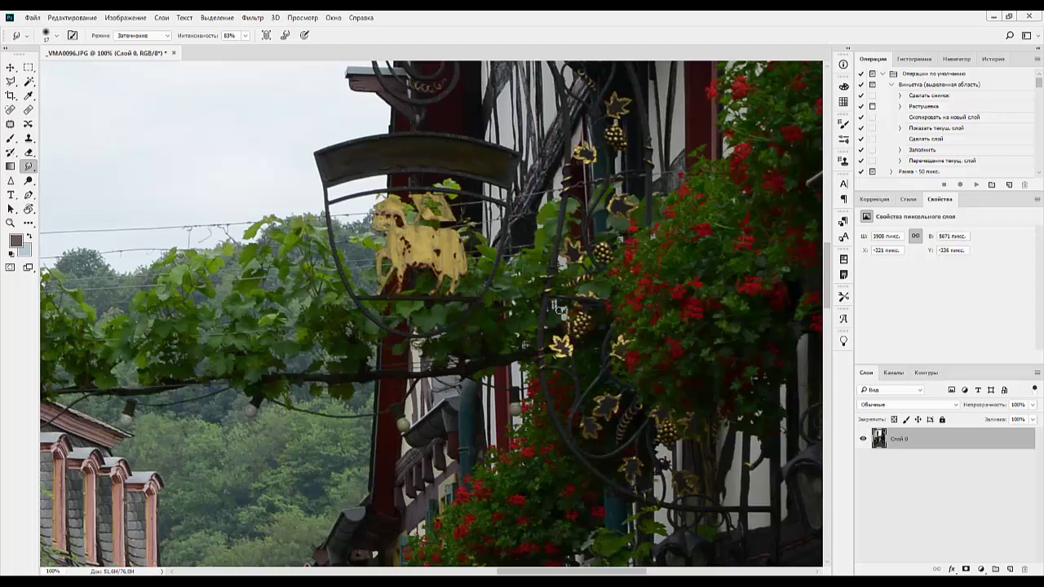
Remove the thick cable across the sky between the two roofs by patching it with clean sky.
key("ctrl+0")
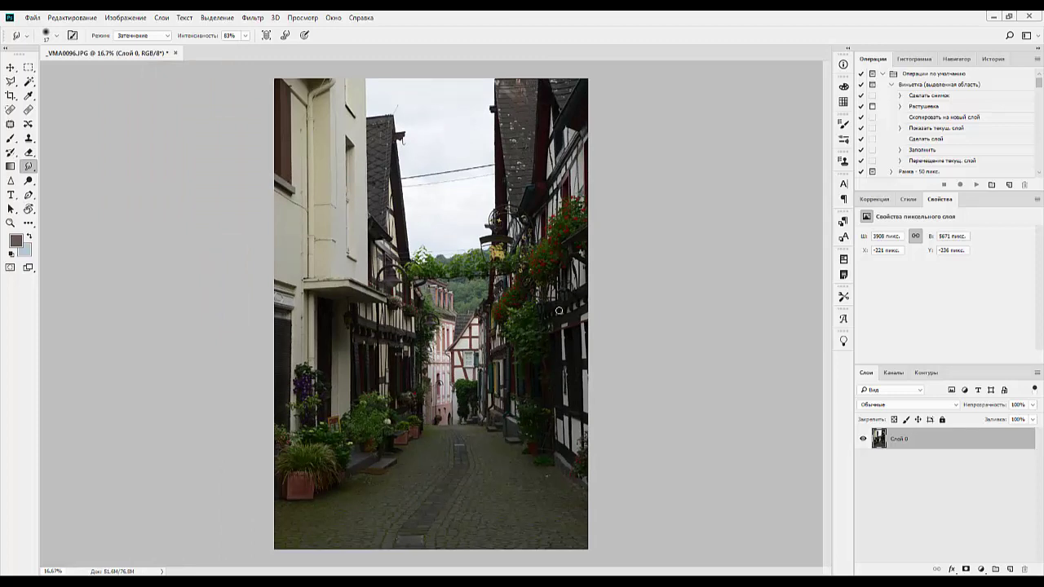
key("ctrl+1")
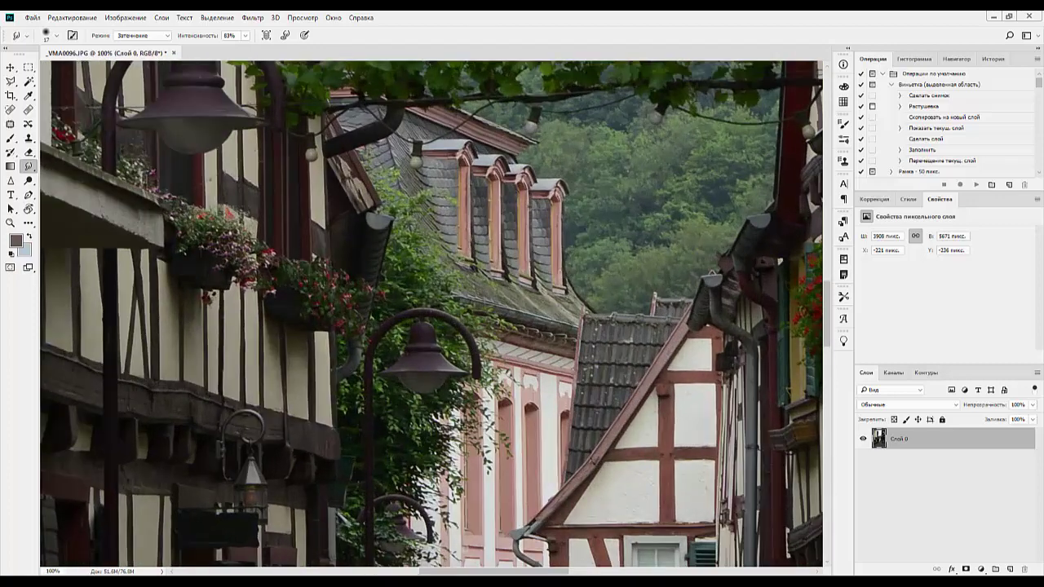
left_click_drag(249, 331, 294, 553)
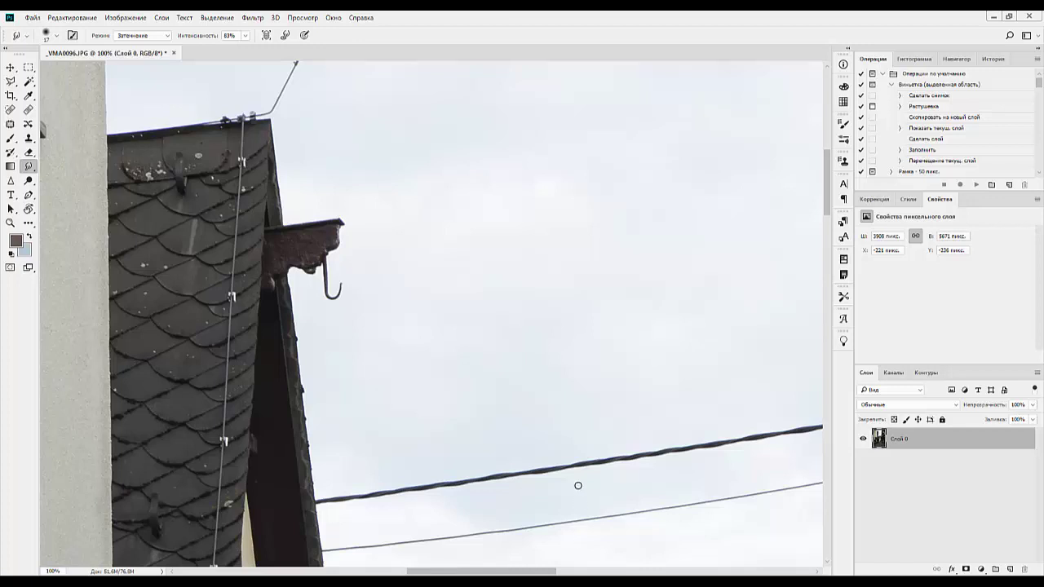
left_click_drag(601, 478, 488, 419)
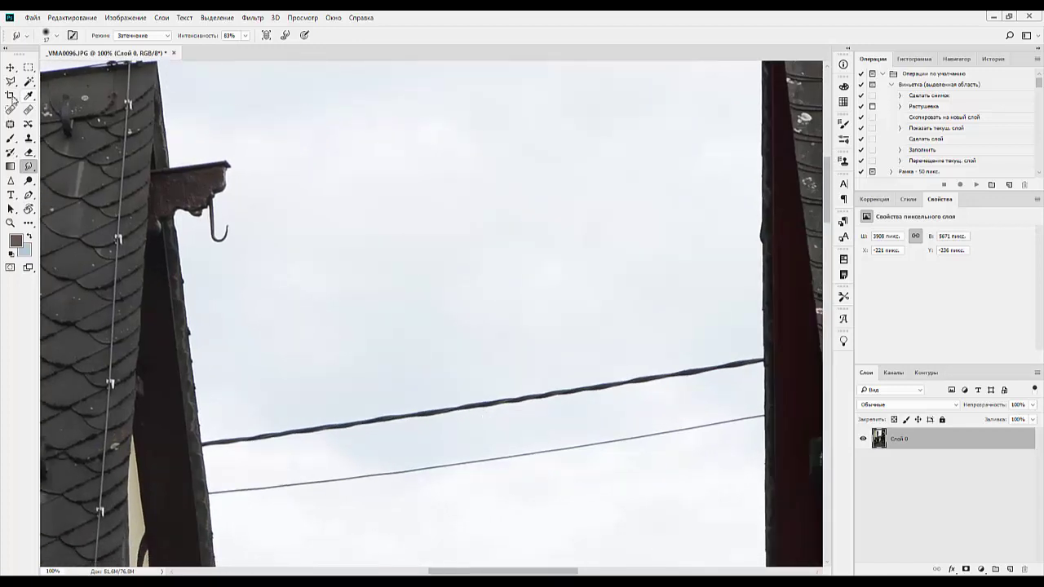
left_click(10, 124)
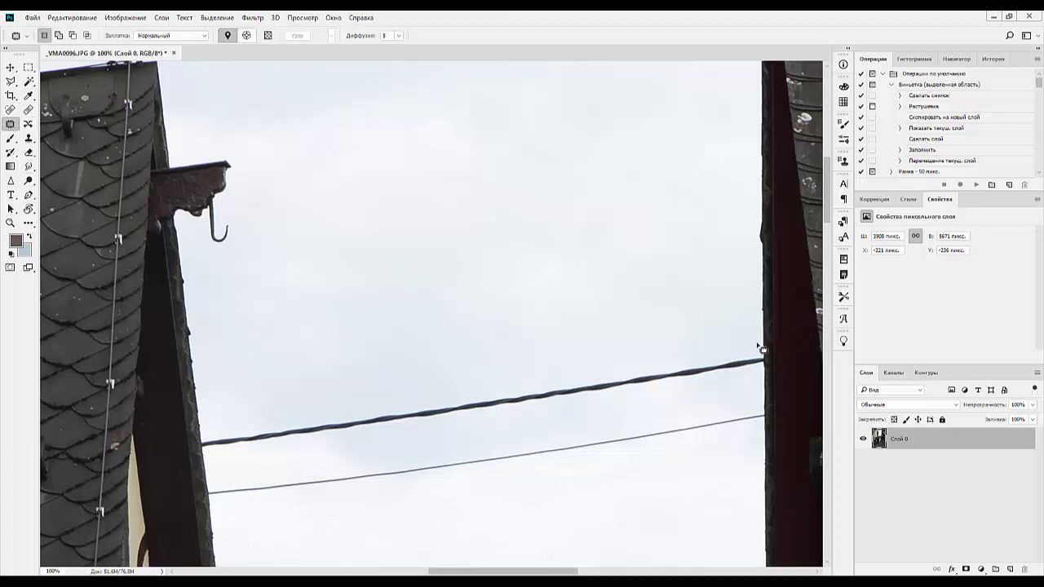
mouse_move(756, 349)
left_mouse_down()
mouse_move(738, 380)
mouse_move(674, 394)
mouse_move(574, 399)
mouse_move(589, 371)
mouse_move(682, 337)
mouse_move(757, 358)
left_mouse_up()
left_click_drag(683, 372, 641, 289)
key("ctrl+d")
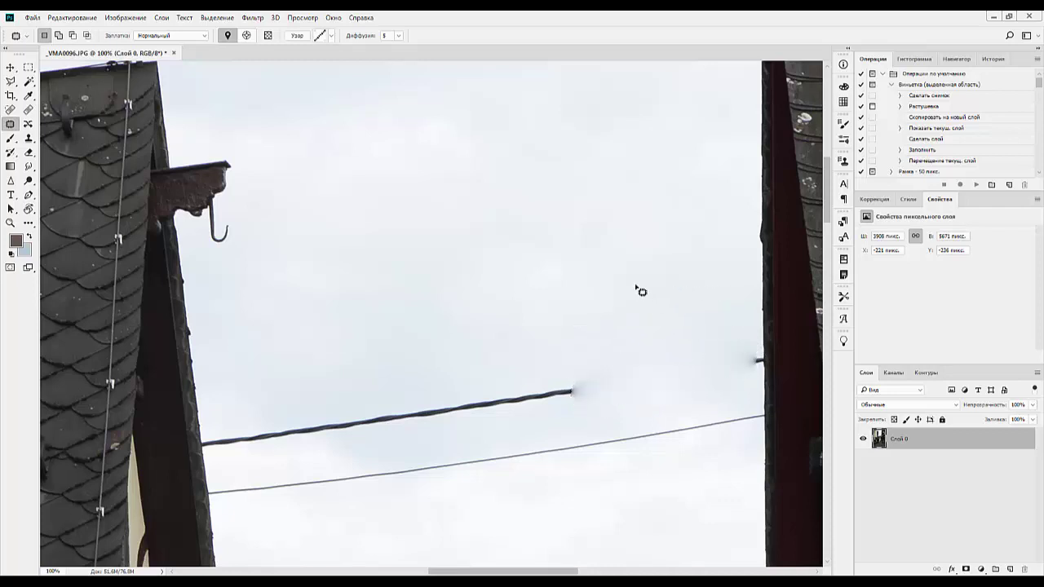
mouse_move(598, 410)
left_mouse_down()
mouse_move(247, 454)
mouse_move(289, 424)
mouse_move(587, 372)
mouse_move(604, 408)
mouse_move(506, 422)
mouse_move(571, 400)
mouse_move(493, 318)
left_mouse_up()
key("ctrl+d")
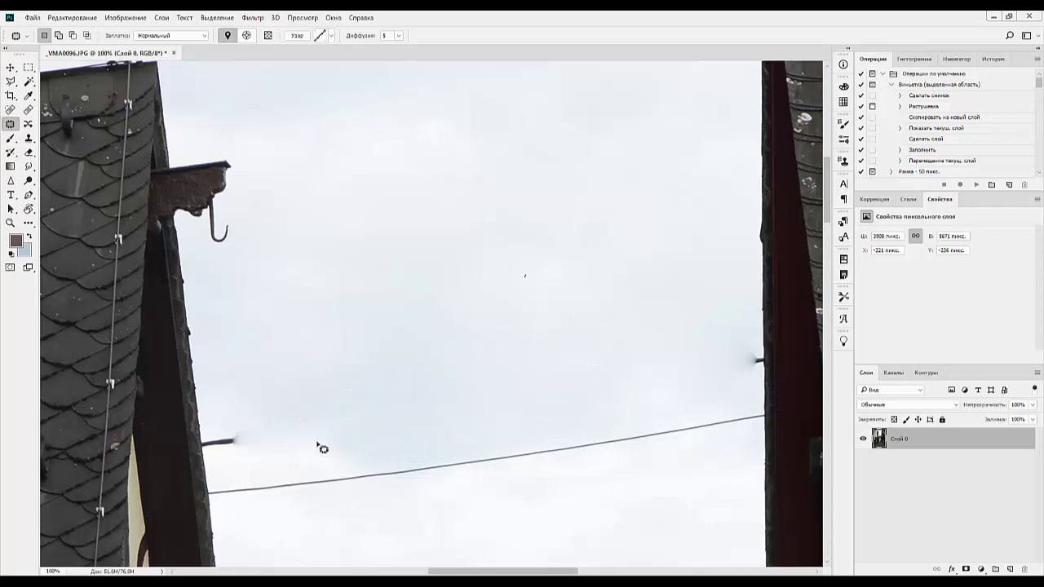
left_click_drag(266, 442, 281, 417)
key("ctrl+d")
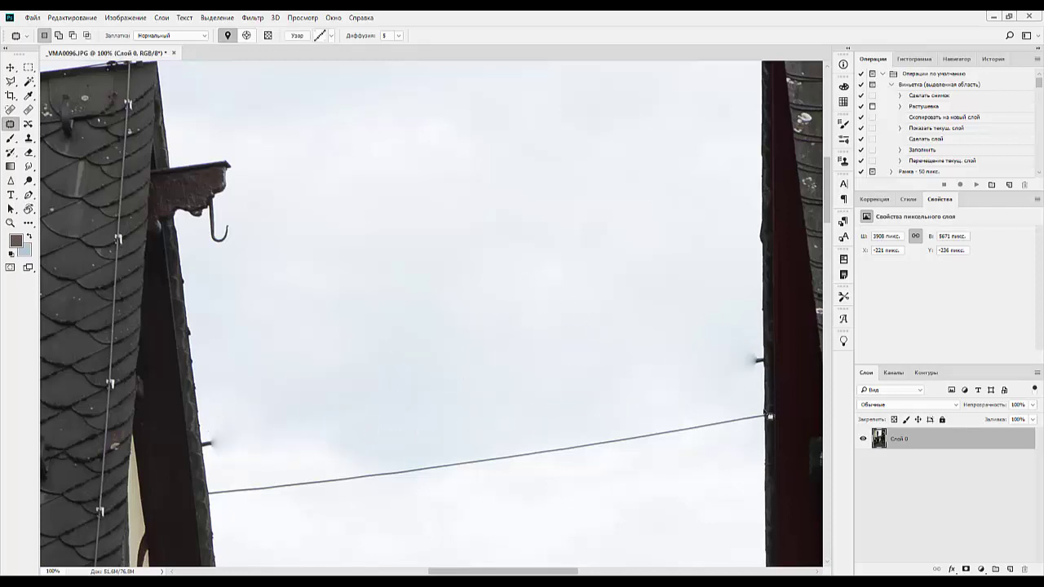
Patch out the thin wire beneath the removed cable with clean sky from above it.
mouse_move(751, 412)
left_mouse_down()
mouse_move(666, 452)
mouse_move(417, 489)
mouse_move(276, 503)
mouse_move(244, 501)
mouse_move(229, 483)
mouse_move(667, 407)
mouse_move(751, 415)
left_mouse_up()
left_click_drag(566, 452, 538, 307)
key("ctrl+d")
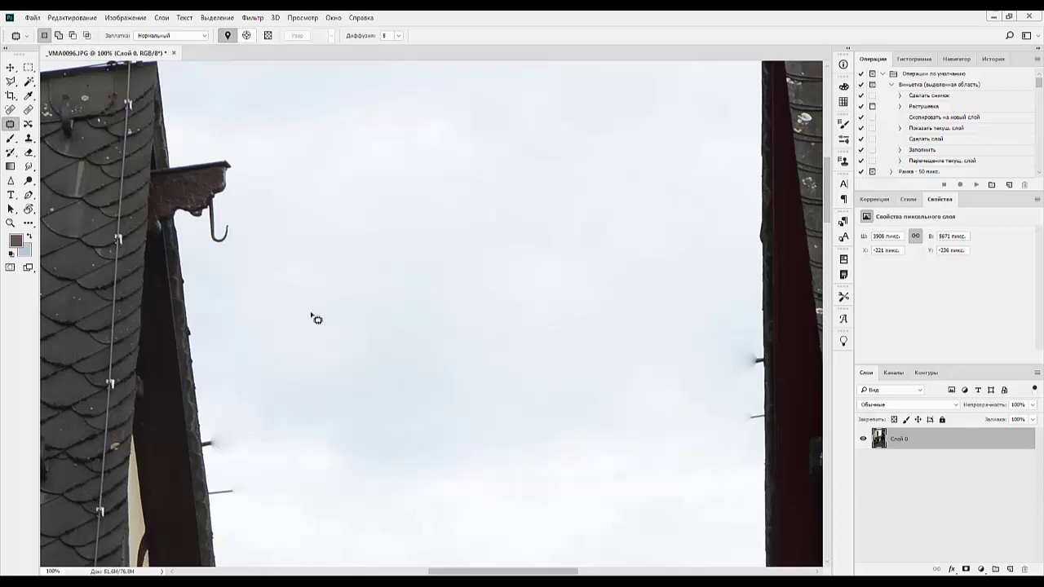
Clone sky over the leftover cable and wire stubs beside the right-hand building with the Clone Stamp.
left_click(30, 140)
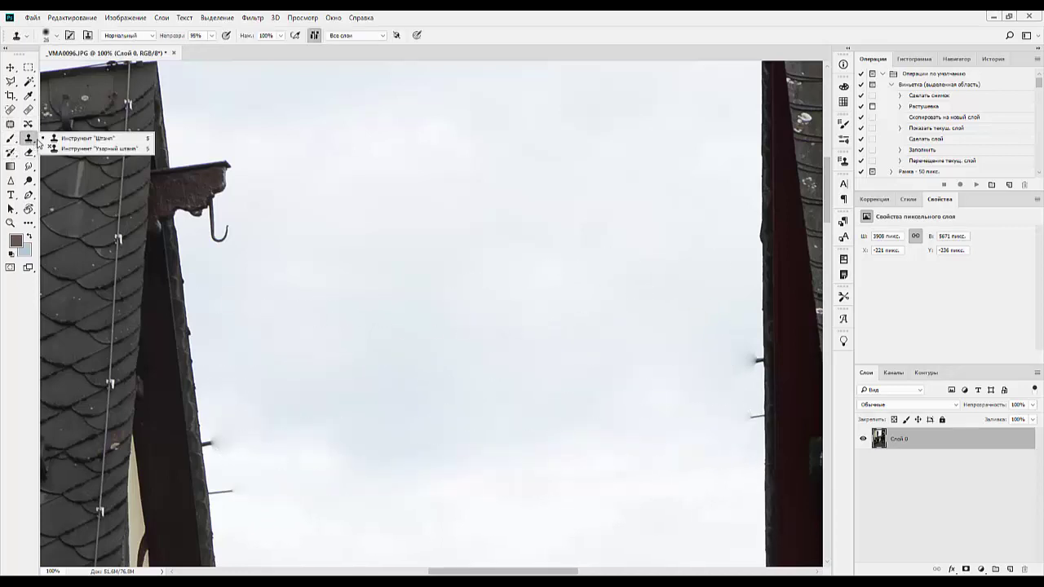
left_click(728, 364, "alt")
left_click_drag(746, 357, 756, 362)
left_click(743, 416, "alt")
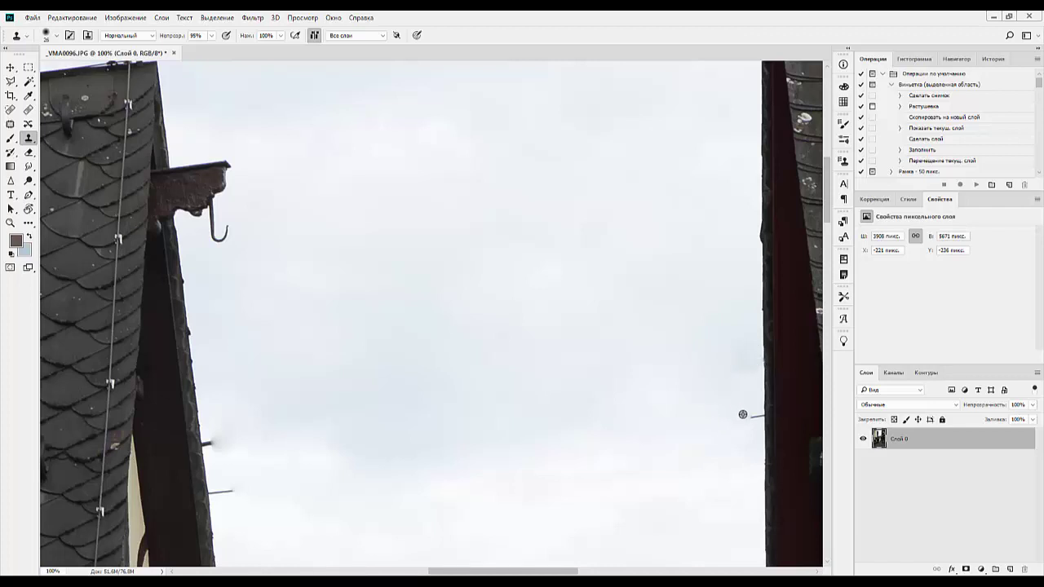
left_click_drag(747, 416, 758, 415)
Clone nearby sky over the remaining cable and wire stubs along the left-hand roof edge.
left_click(236, 398, "alt")
left_click_drag(212, 446, 205, 444)
left_click(254, 506, "alt")
mouse_move(234, 499)
left_mouse_down()
mouse_move(215, 496)
mouse_move(208, 437)
left_mouse_up()
left_click(258, 478, "alt")
left_click(244, 503, "alt")
left_click_drag(226, 496, 215, 492)
left_click(341, 20)
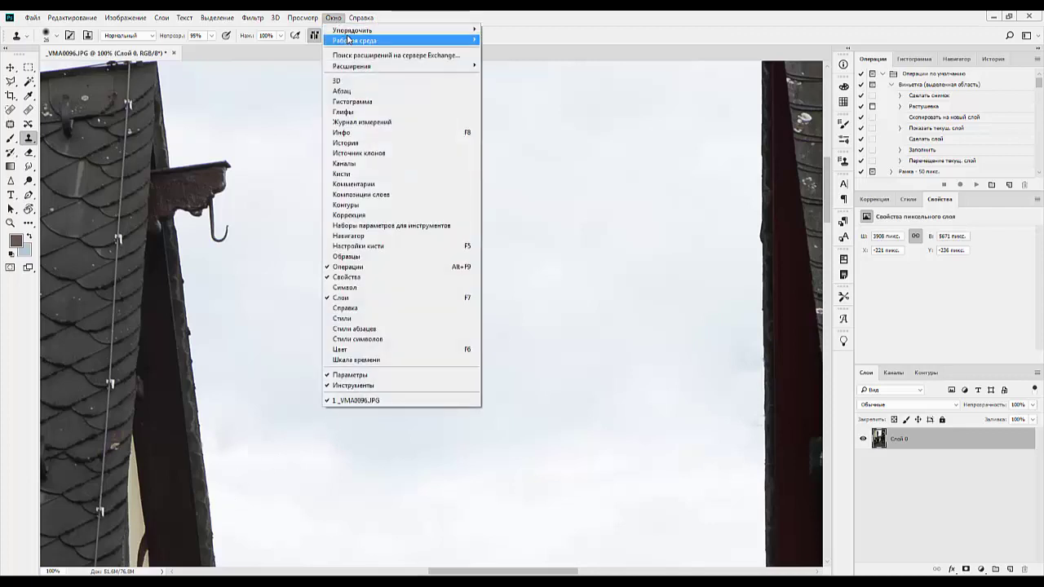
mouse_move(351, 43)
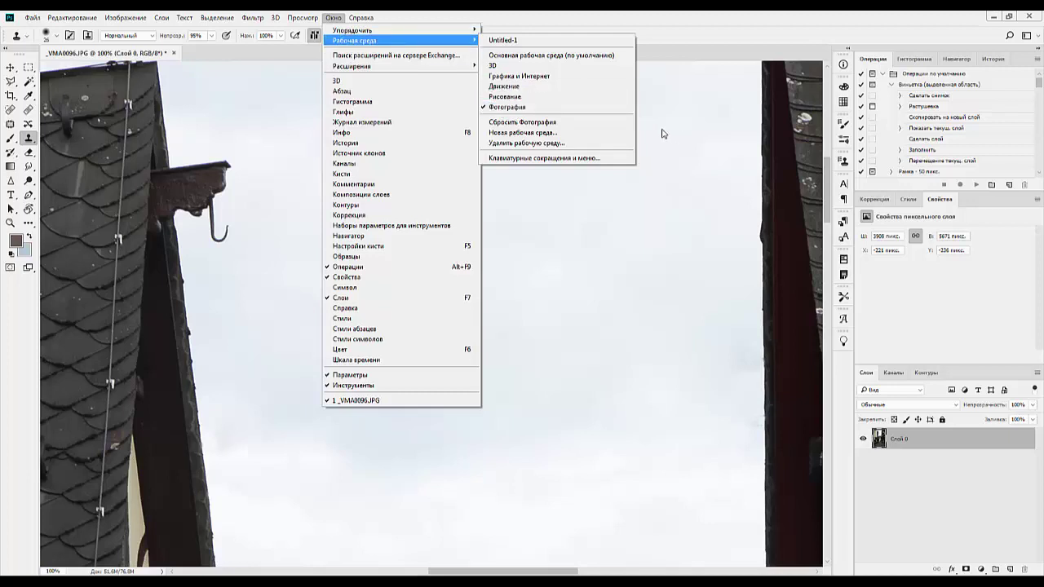
left_click(572, 392)
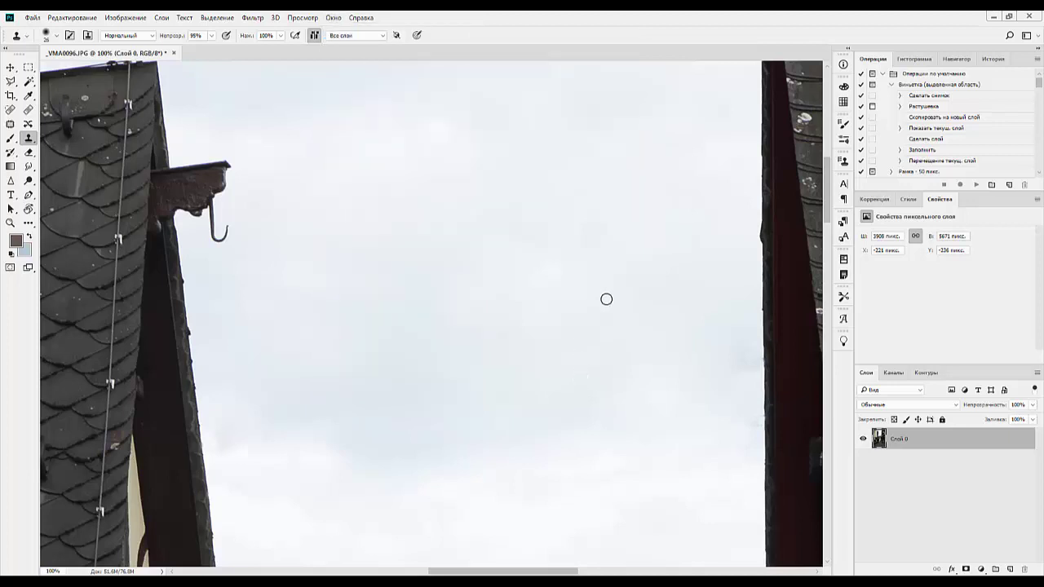
Touch up the smudged sky beside the right-hand building where the thick cable ended, cloning from clean sky.
left_click(744, 364)
left_click(707, 332, "alt")
left_click(744, 359)
mouse_move(745, 358)
left_mouse_down()
mouse_move(758, 356)
mouse_move(734, 366)
left_mouse_up()
Smooth the retouching traces in the sky along both building edges with the Patch tool.
left_click(10, 124)
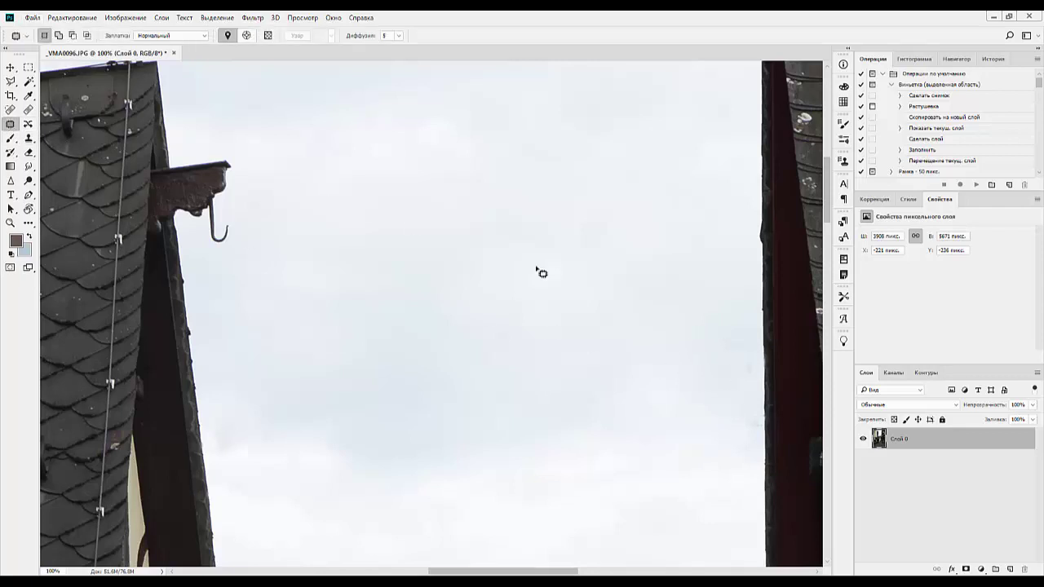
mouse_move(734, 359)
left_mouse_down()
mouse_move(755, 374)
mouse_move(754, 357)
mouse_move(698, 356)
left_mouse_up()
mouse_move(739, 422)
left_mouse_down()
mouse_move(750, 432)
mouse_move(744, 417)
left_mouse_up()
left_click_drag(754, 426, 711, 413)
key("ctrl+d")
mouse_move(235, 447)
left_mouse_down()
mouse_move(211, 435)
mouse_move(234, 432)
mouse_move(222, 433)
left_mouse_up()
key("ctrl+d")
Duplicate the retouched photo layer Слой 0.
key("ctrl+minus")
key("ctrl+minus")
key("ctrl+minus")
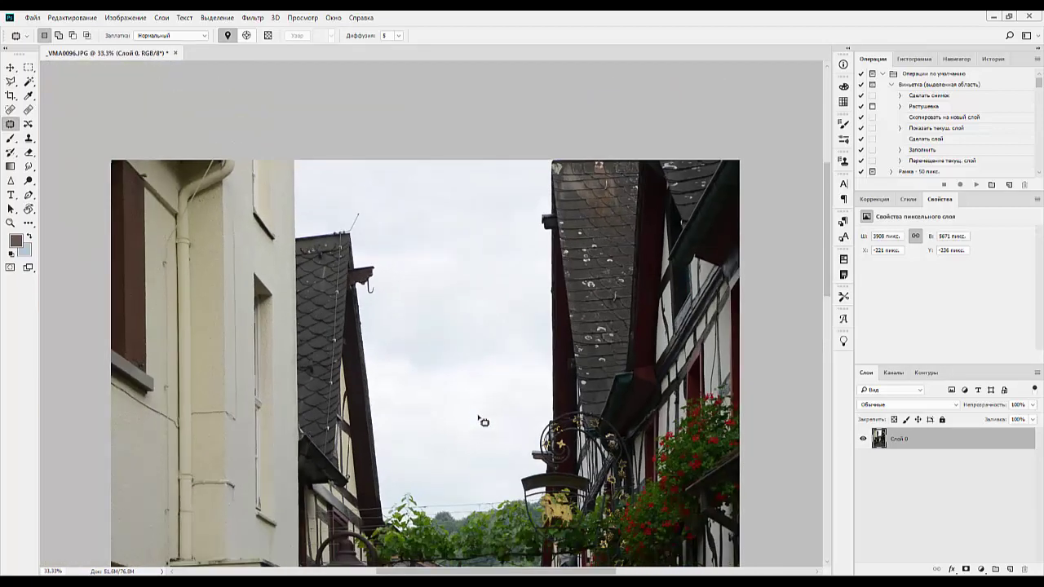
key("ctrl+minus")
key("ctrl+minus")
key("ctrl+minus")
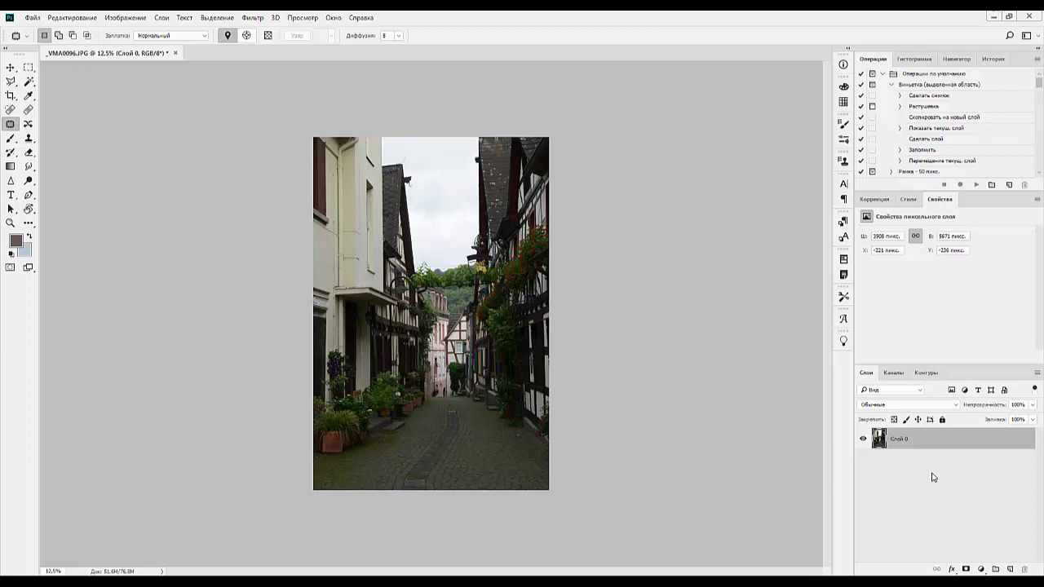
left_click_drag(963, 441, 1011, 569)
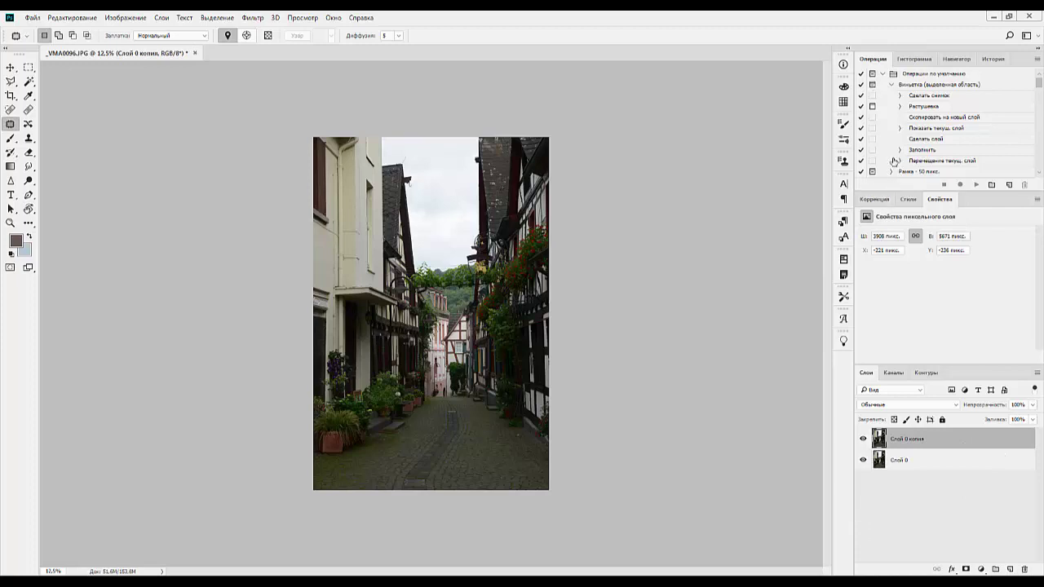
Add a Levels adjustment above the duplicate layer with shadow input 87, midtone 1.21 and highlight input 252.
left_click(872, 201)
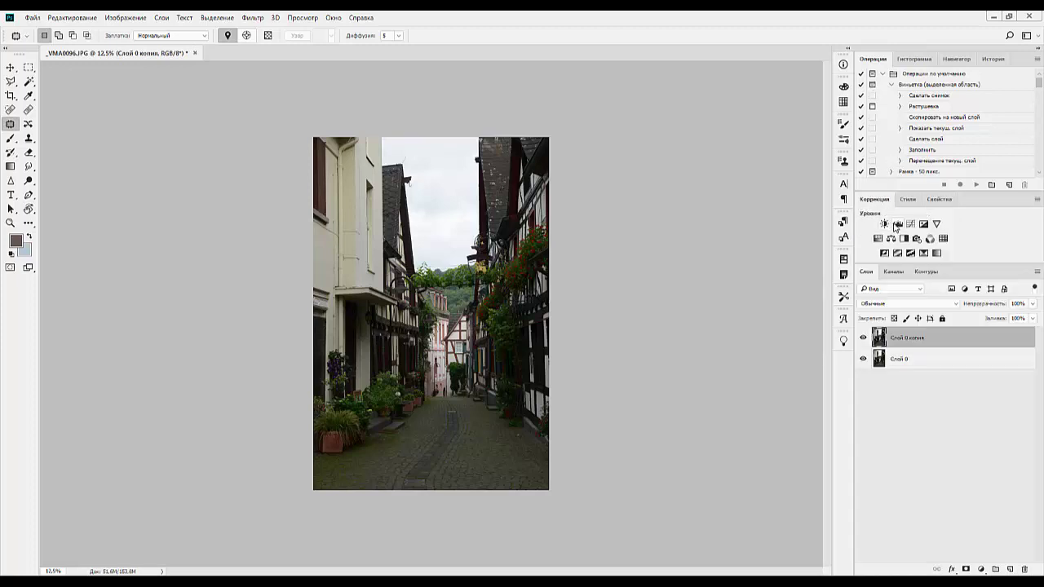
left_click(897, 224)
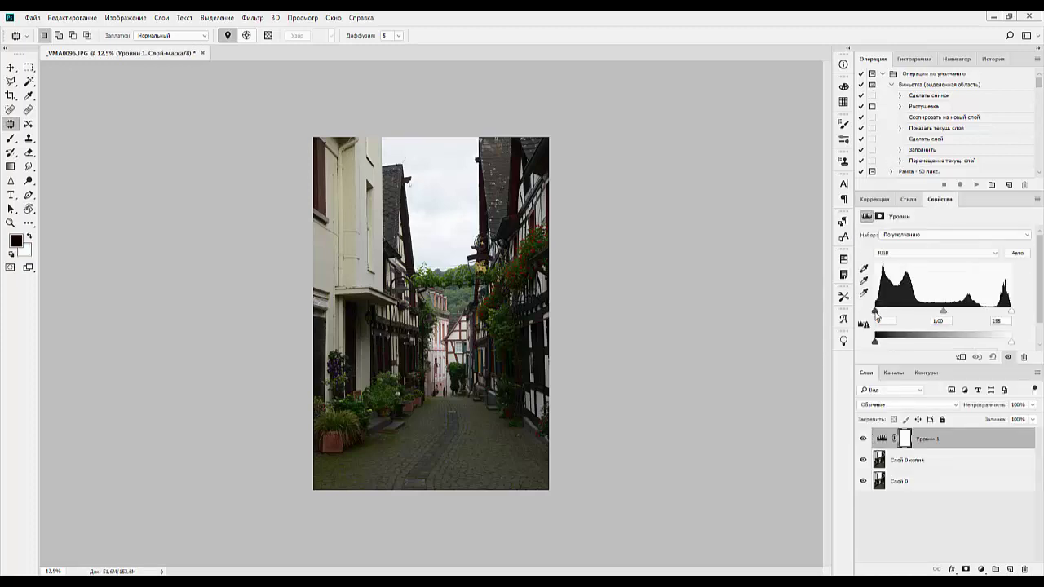
left_click_drag(875, 312, 929, 312)
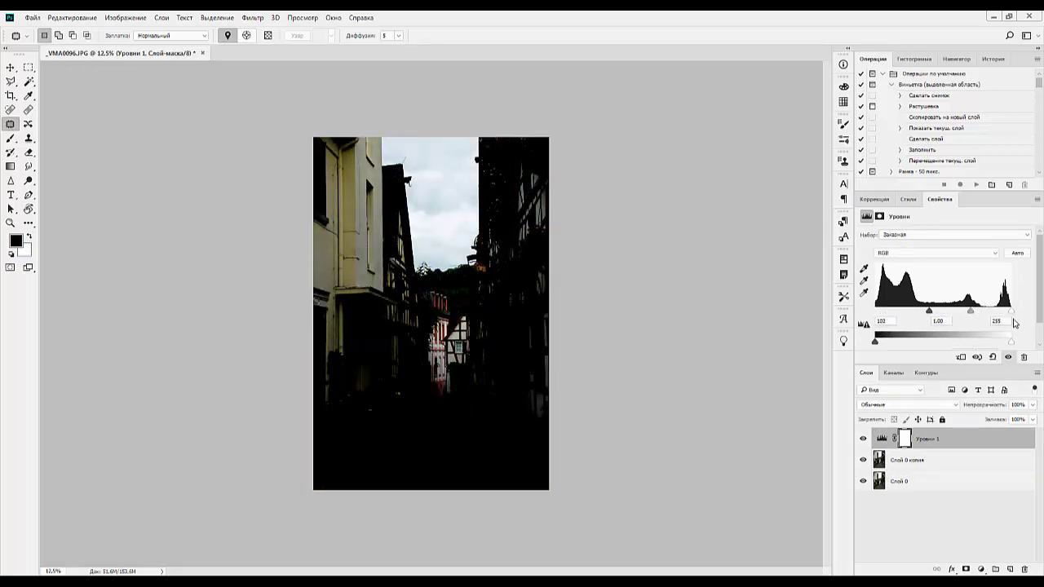
left_click_drag(1013, 317, 924, 318)
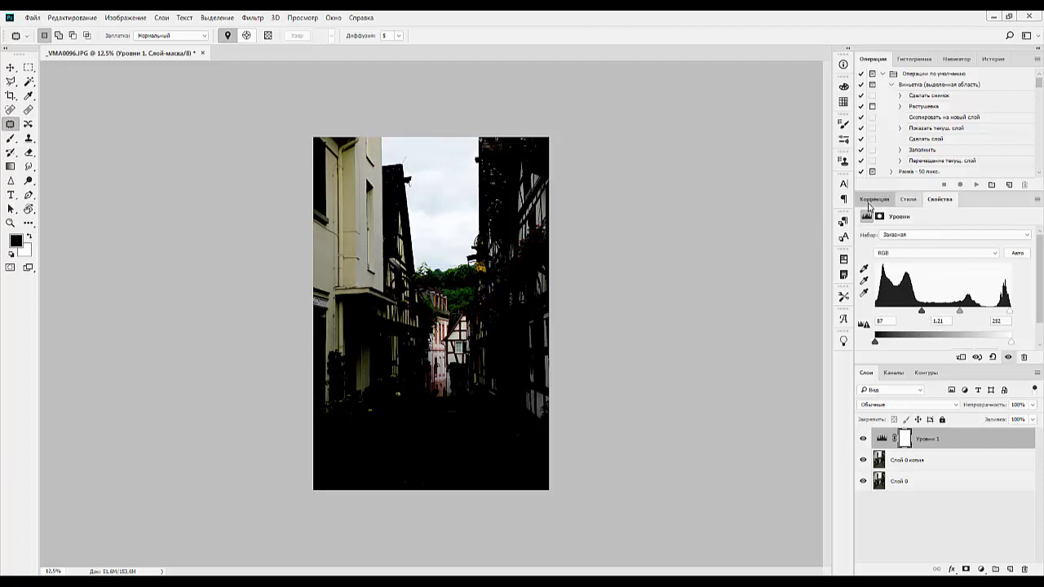
Add a Photo Filter adjustment using Холодный фильтр (82) at 2% density.
left_click(871, 201)
left_click(916, 239)
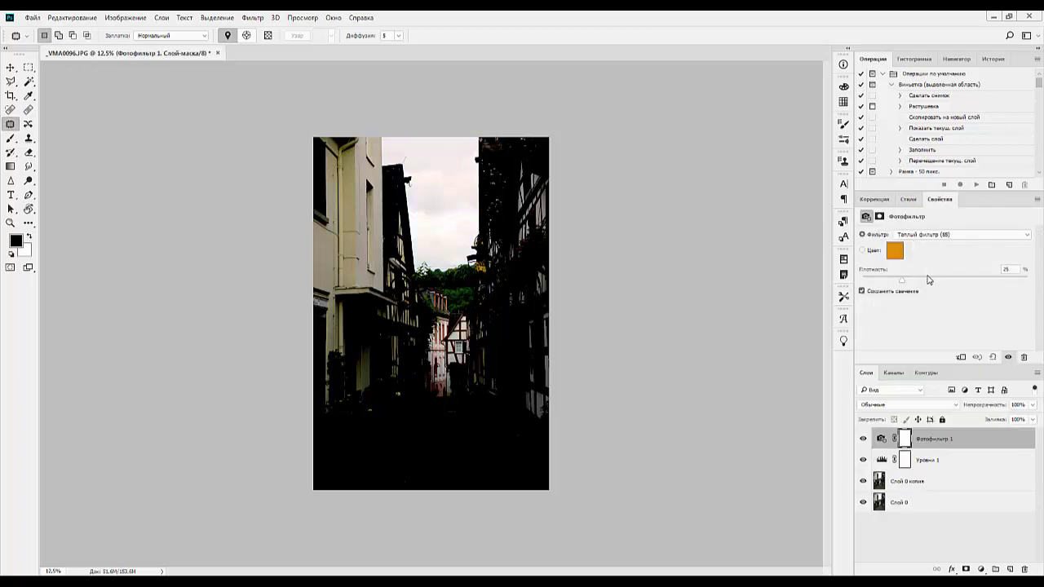
left_click(932, 238)
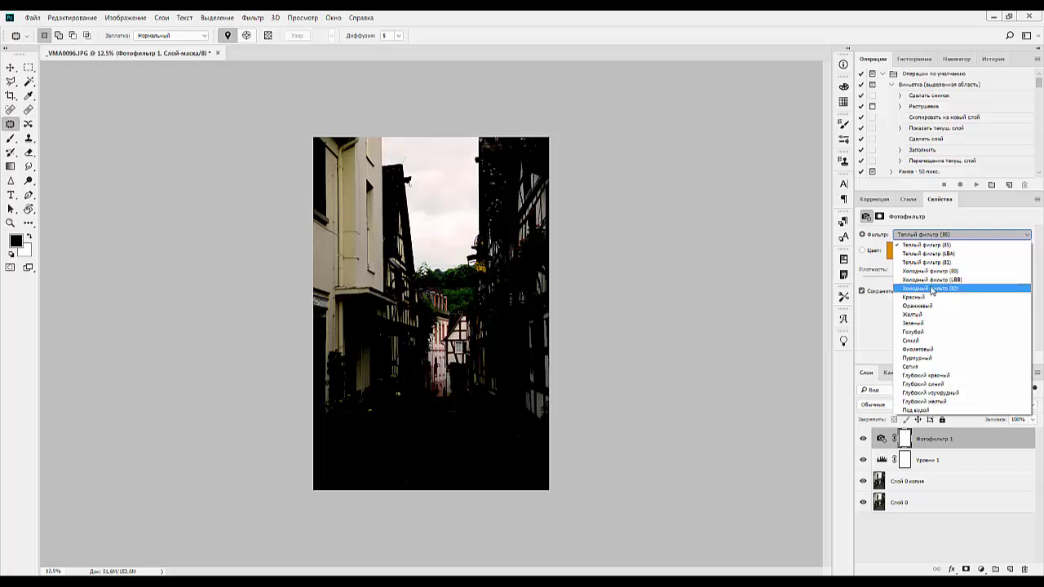
left_click(931, 288)
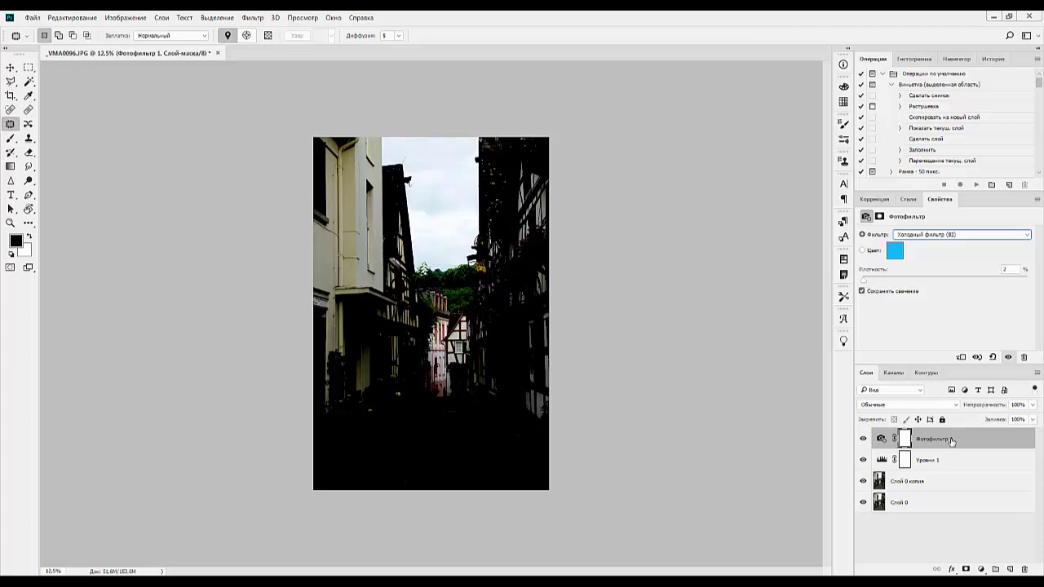
Merge the Photo Filter and Levels adjustments with Слой 0 копия and give the merged layer a black mask.
left_click(952, 442)
left_click(941, 481, "shift")
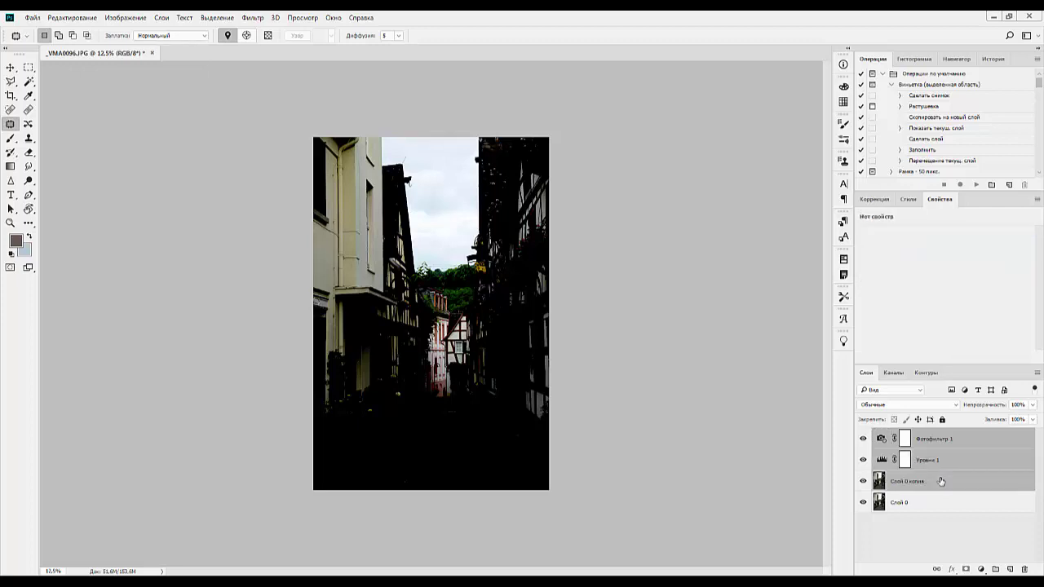
key("ctrl+e")
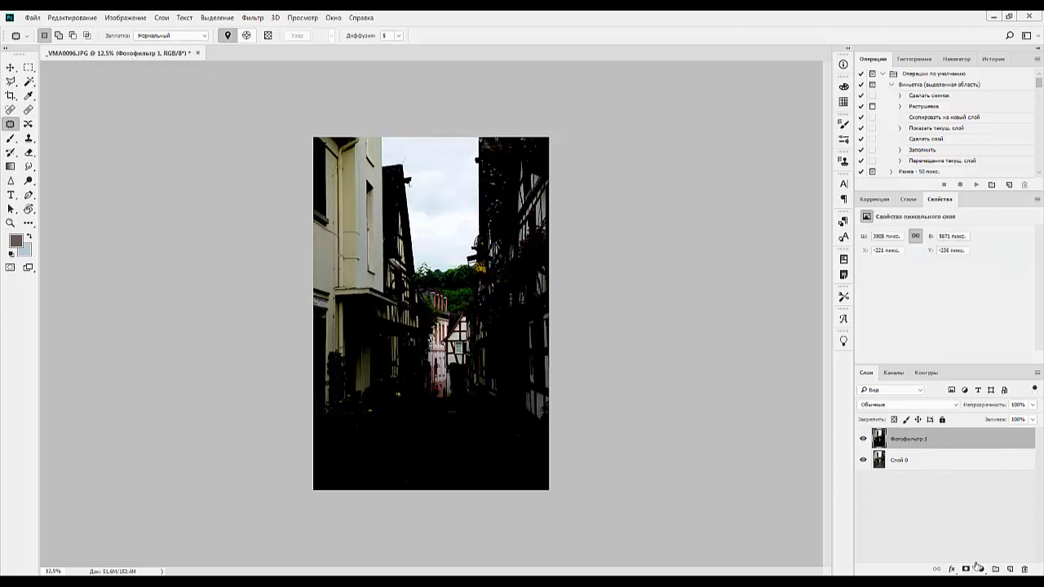
left_click(966, 570, "alt")
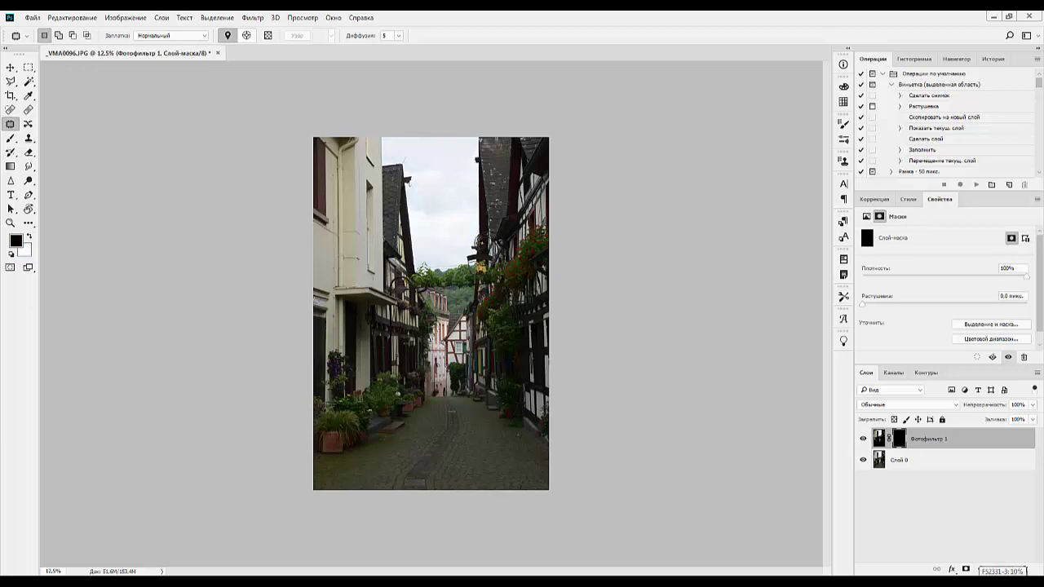
Reveal the darkened sky by painting white on the layer mask with a very large soft brush at 0% hardness.
left_click(29, 238)
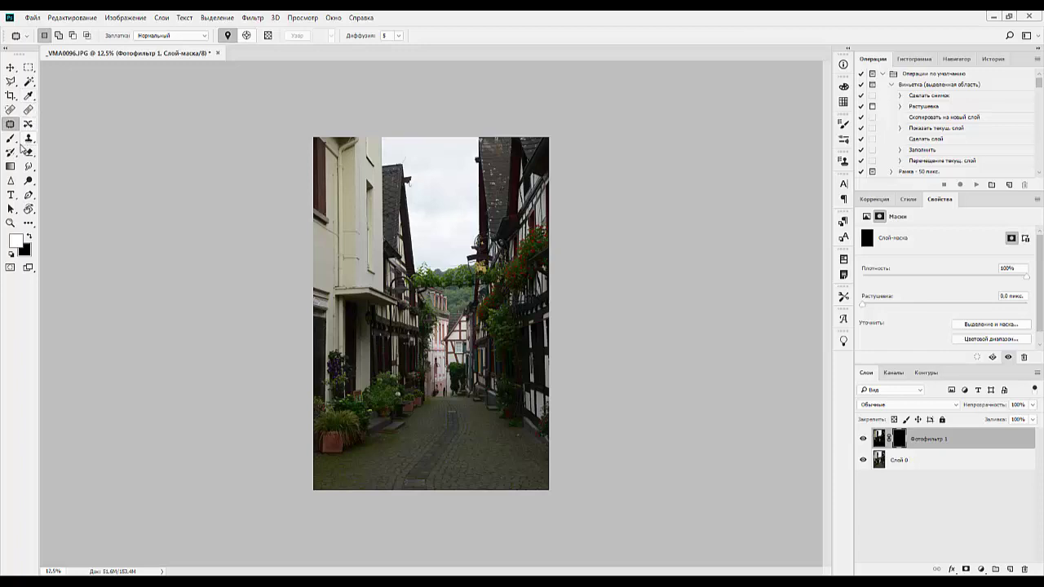
left_click(10, 139)
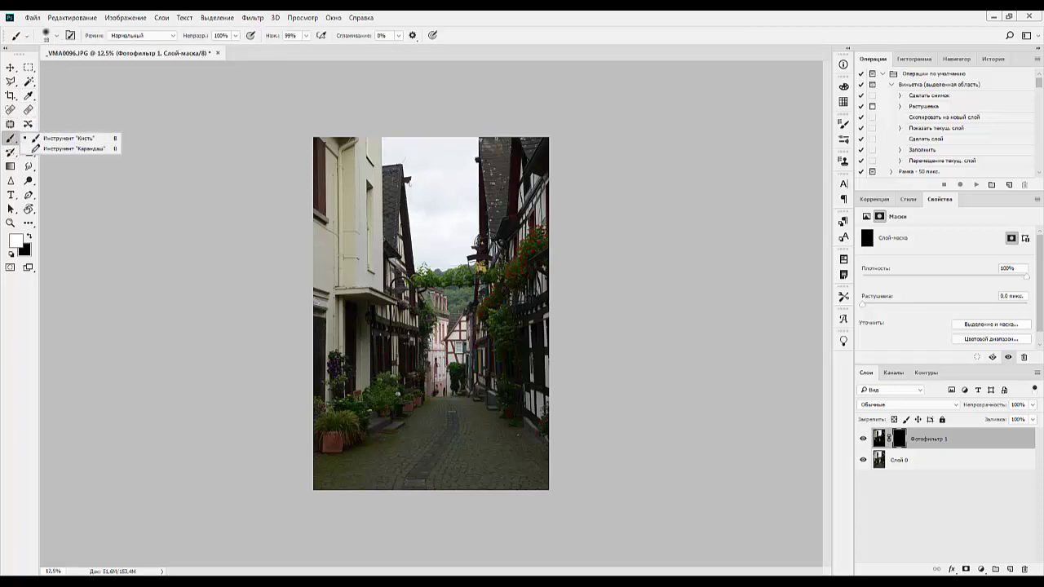
right_click(468, 165)
left_click_drag(540, 209, 602, 210)
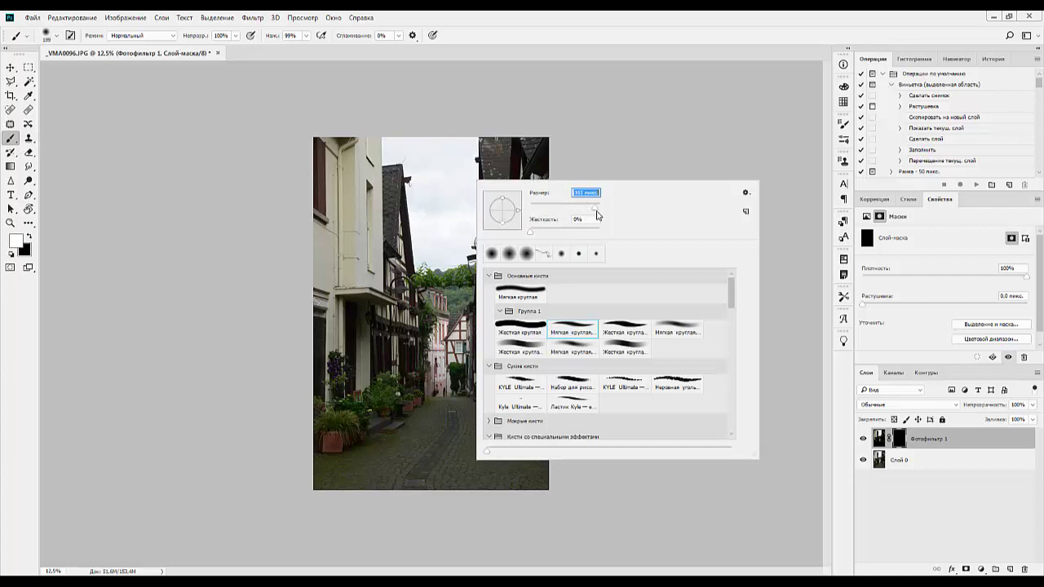
left_click(428, 148)
mouse_move(433, 152)
left_mouse_down()
mouse_move(439, 192)
mouse_move(427, 144)
left_mouse_up()
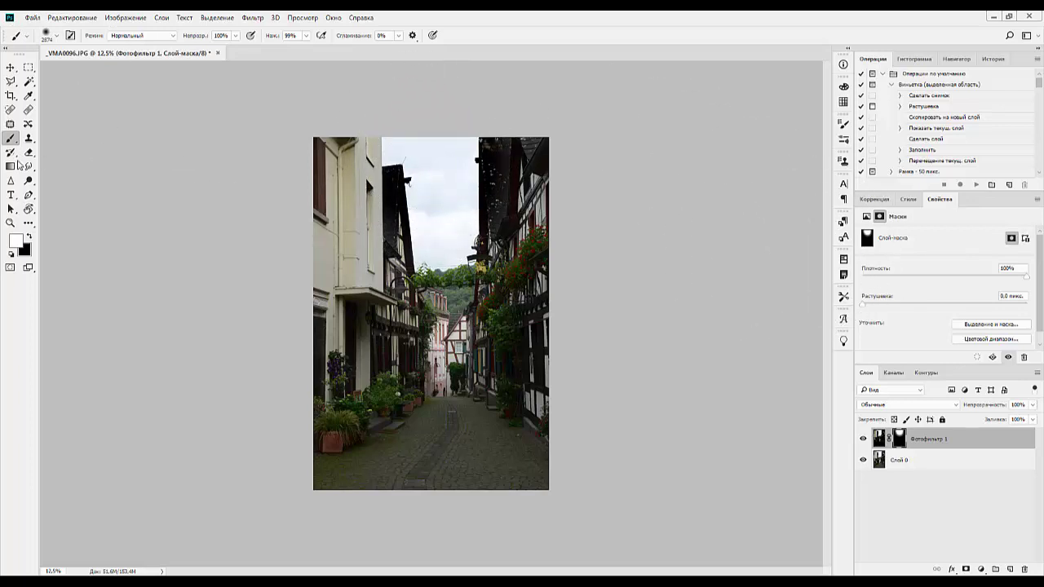
Paint black on the mask with a 105 px soft brush to restore the dark roof and gable beside the sky's left edge.
left_click(29, 237)
right_click(332, 165)
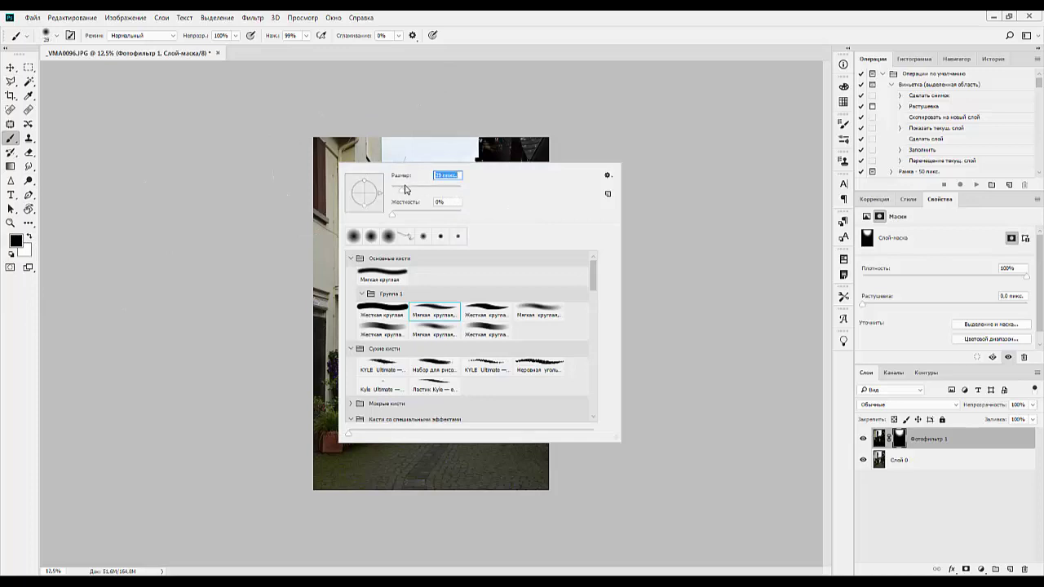
type("105")
key("Return")
left_click_drag(394, 180, 398, 173)
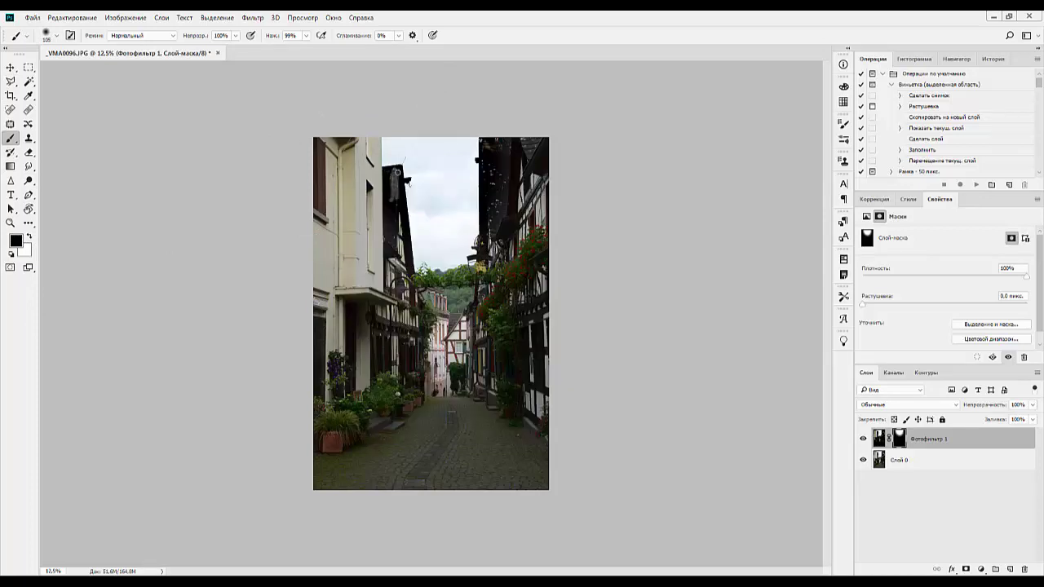
mouse_move(402, 227)
left_mouse_down()
mouse_move(393, 168)
mouse_move(390, 189)
mouse_move(361, 178)
mouse_move(386, 246)
left_mouse_up()
Mask the effect off the buildings on both sides with a soft black brush of about 1011 px, and merge the result into Слой 0.
right_click(362, 224)
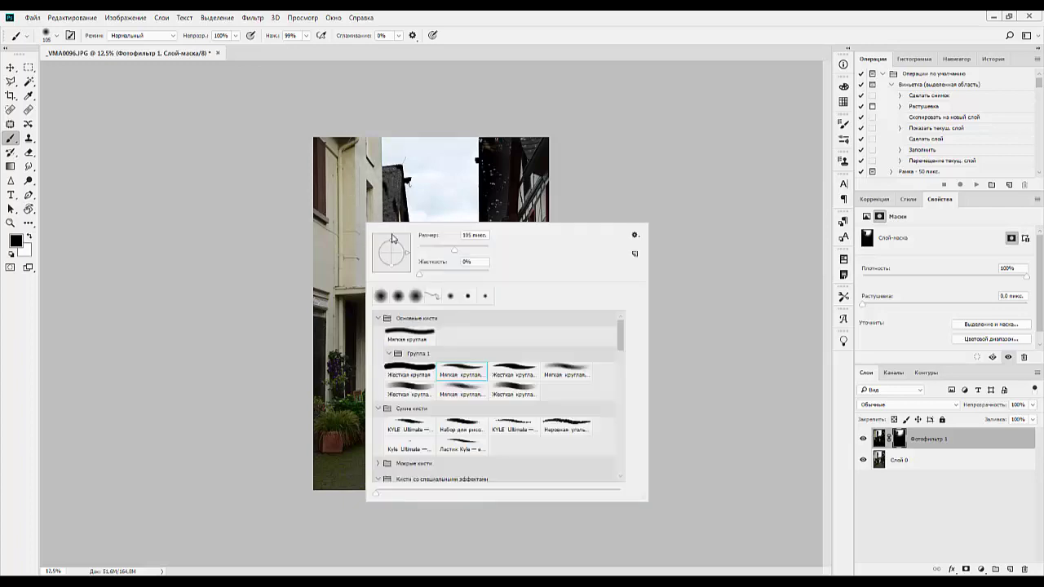
left_click_drag(457, 252, 473, 251)
key("Return")
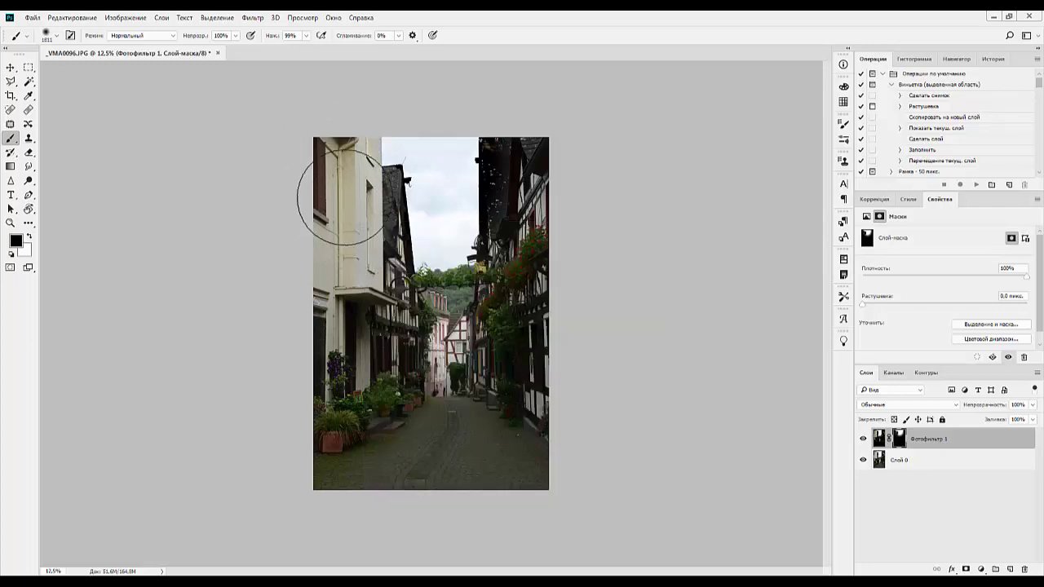
mouse_move(540, 184)
left_mouse_down()
mouse_move(524, 202)
mouse_move(528, 153)
mouse_move(524, 194)
left_mouse_up()
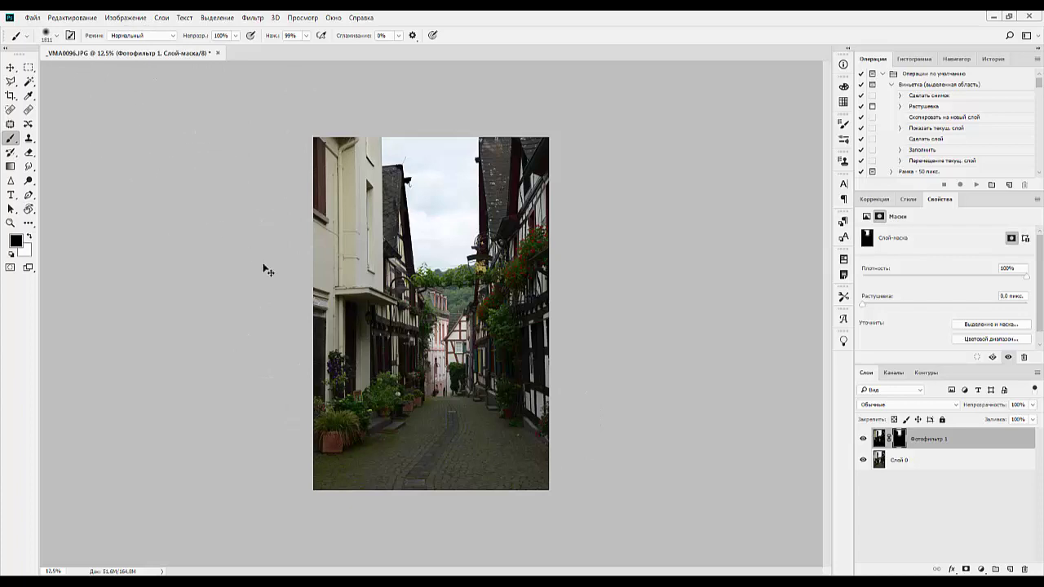
key("Delete")
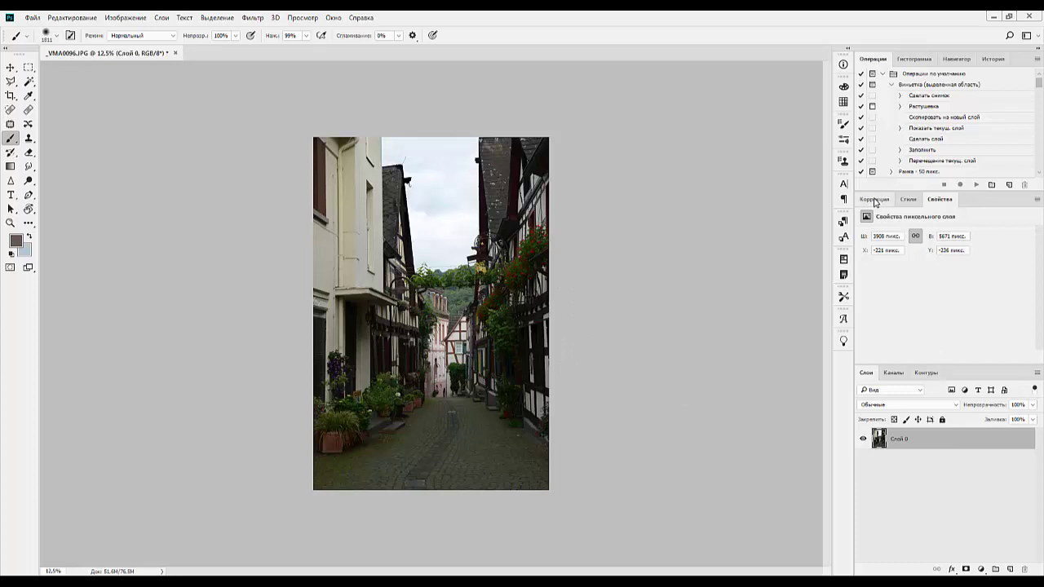
Add a Levels adjustment that brightens the photo, with shadow input 1, midtone 1.11 and a reduced highlight input.
left_click(875, 199)
left_click(897, 226)
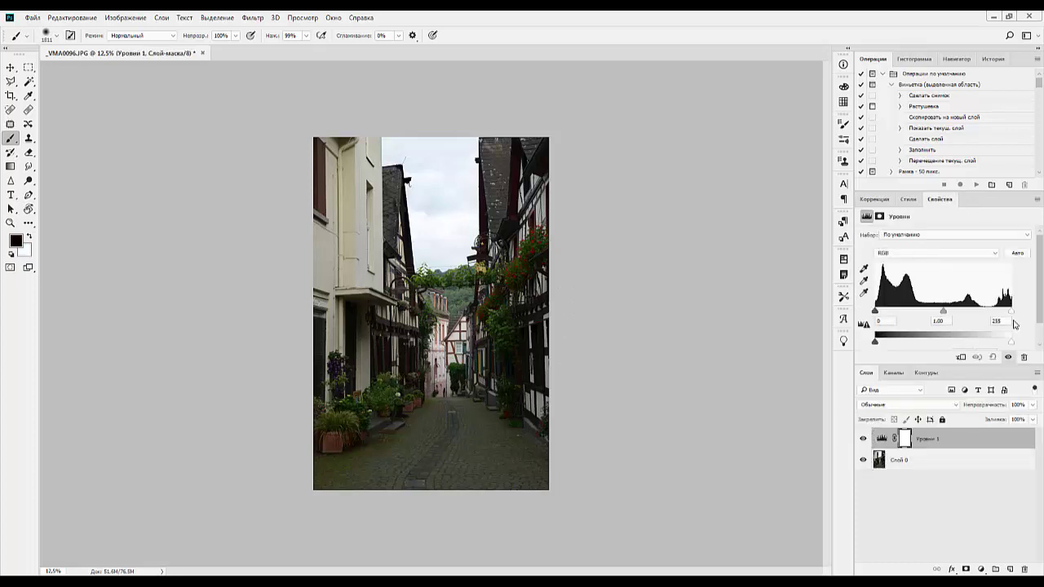
left_click_drag(1011, 312, 876, 313)
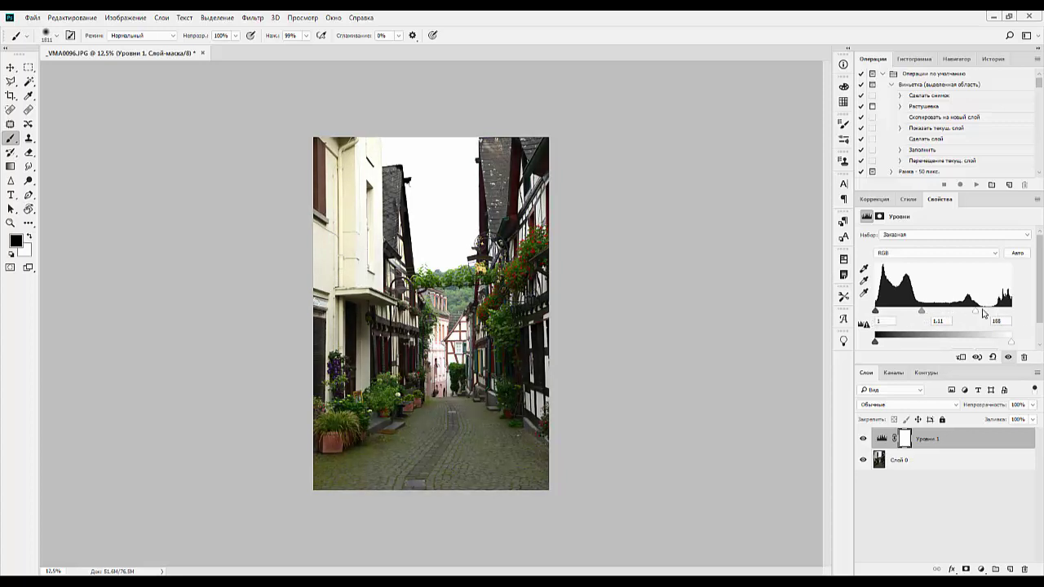
left_click_drag(977, 314, 973, 314)
Hide the brightening from the sky with a black radial gradient on the Levels mask, and merge the adjustment into Слой 0.
left_click(903, 440)
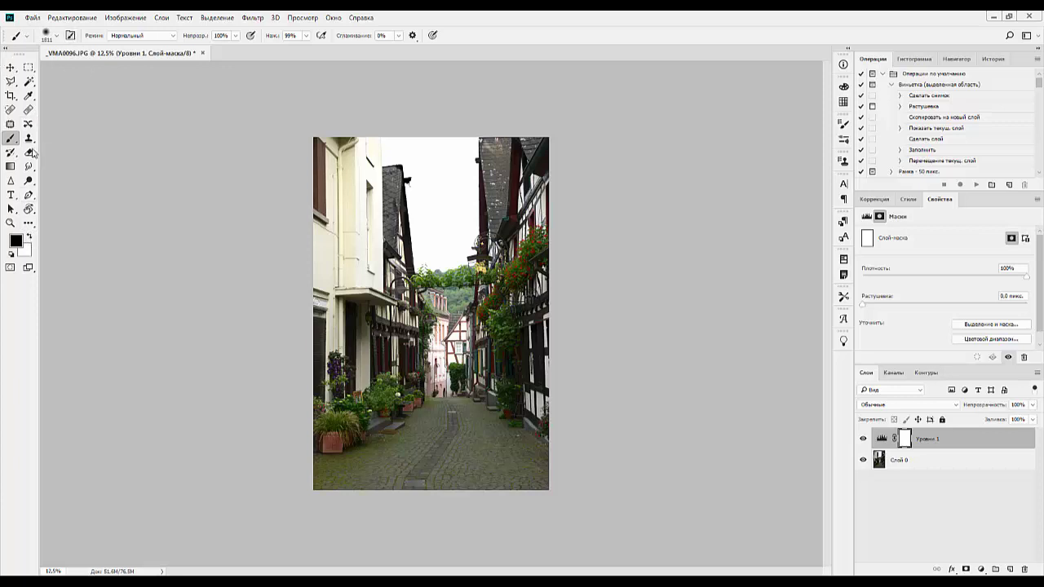
left_click(11, 168)
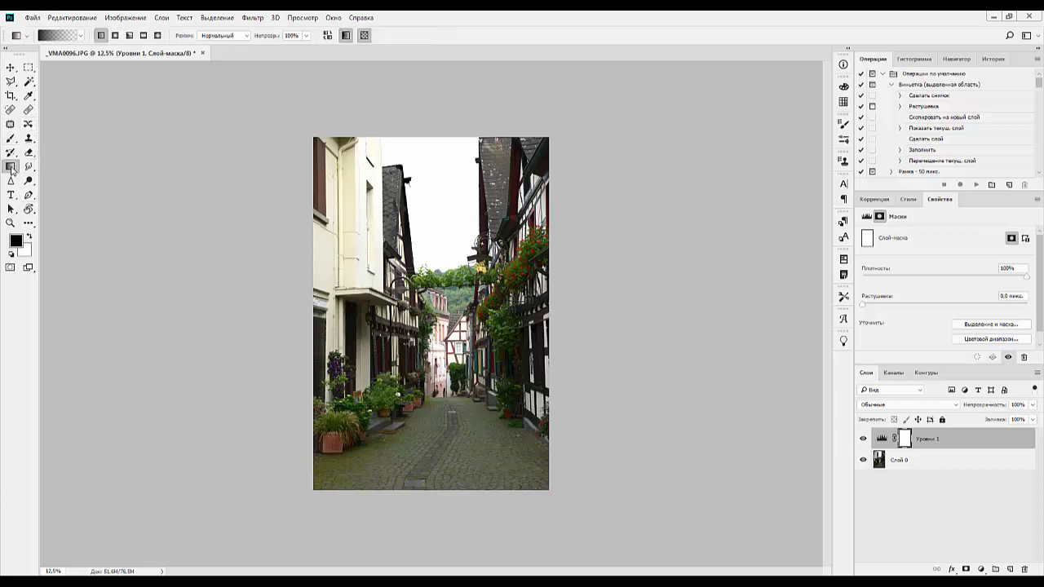
left_click(115, 36)
left_click_drag(425, 178, 450, 310)
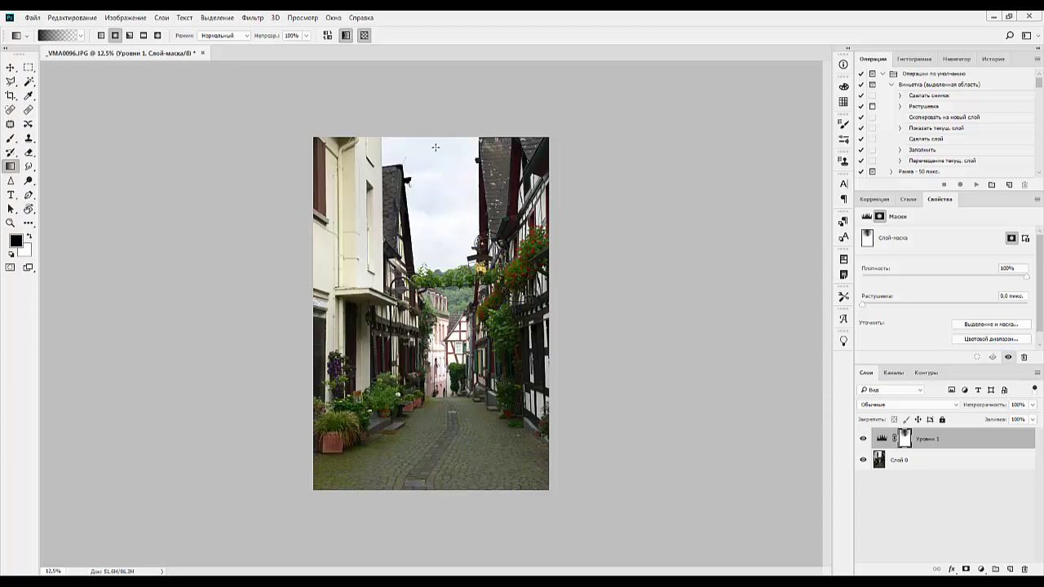
key("Delete")
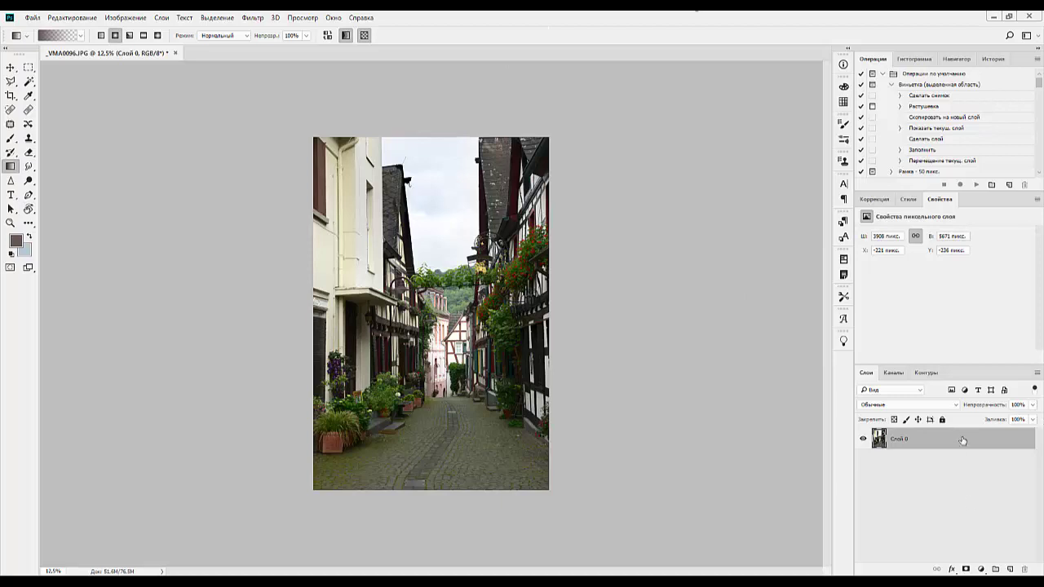
Duplicate Слой 0 and add a Levels adjustment above the copy with shadow input 30.
left_click_drag(963, 441, 1011, 569)
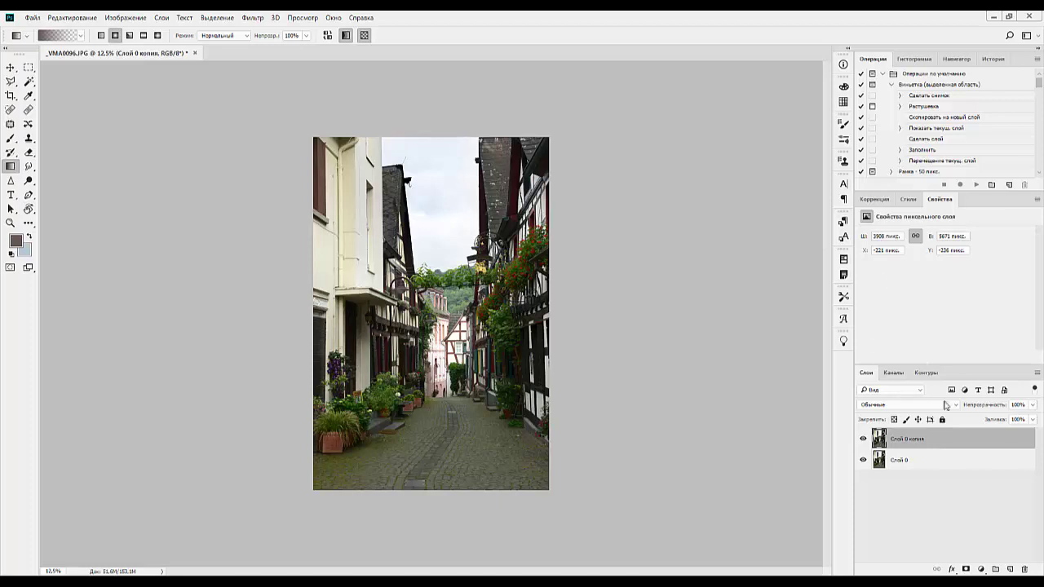
left_click(866, 201)
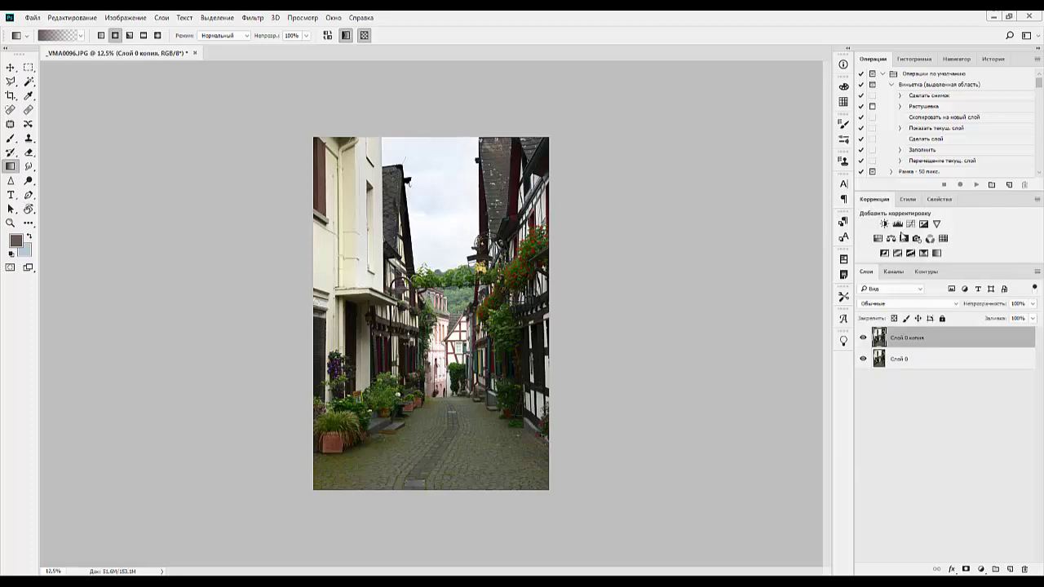
left_click(898, 226)
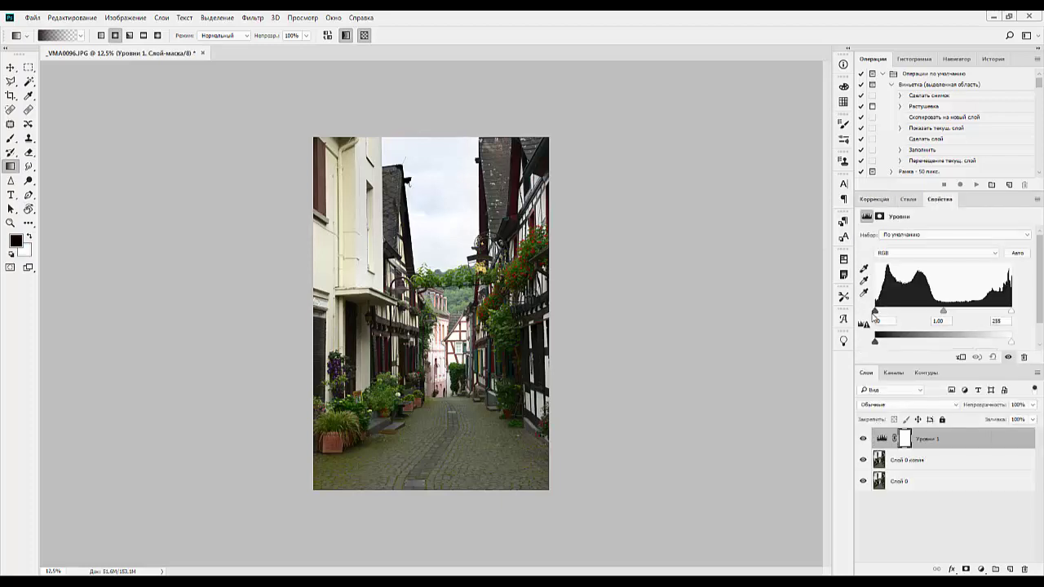
left_click_drag(875, 311, 892, 312)
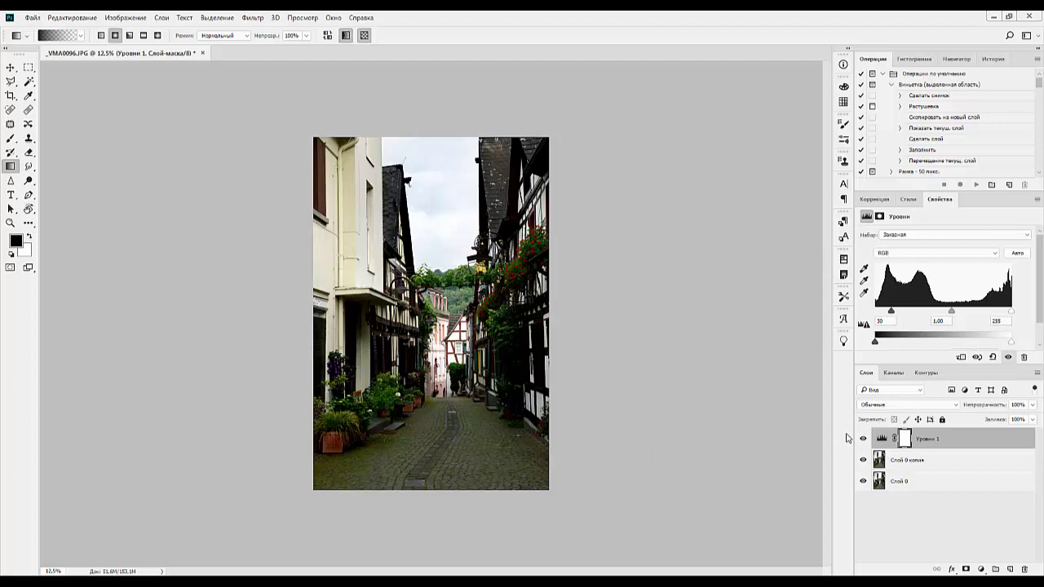
Invert the Levels mask and draw short white linear gradients upward from the photo's lower edge to darken the foreground paving.
left_click(906, 440)
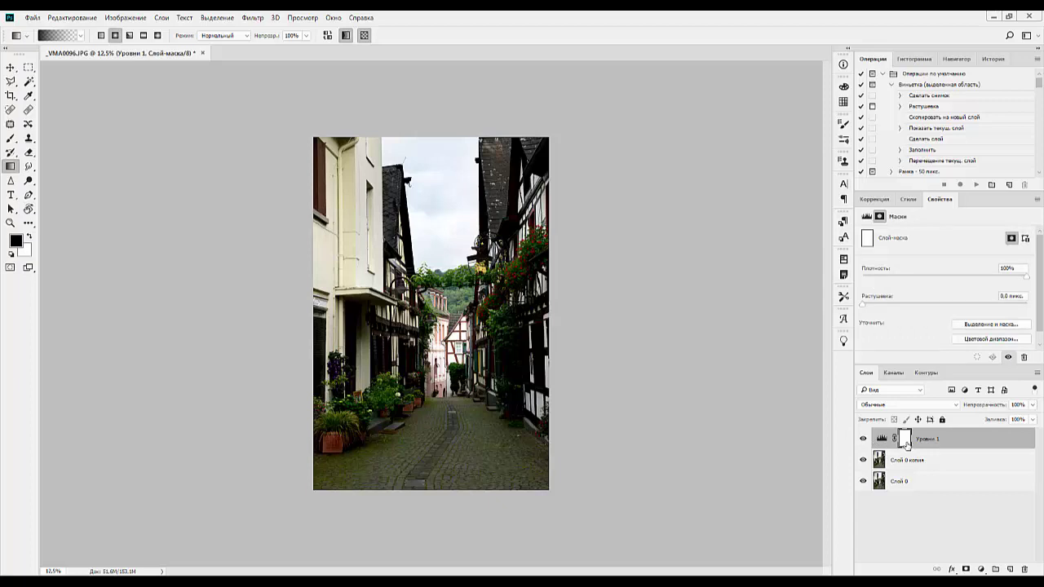
key("ctrl+i")
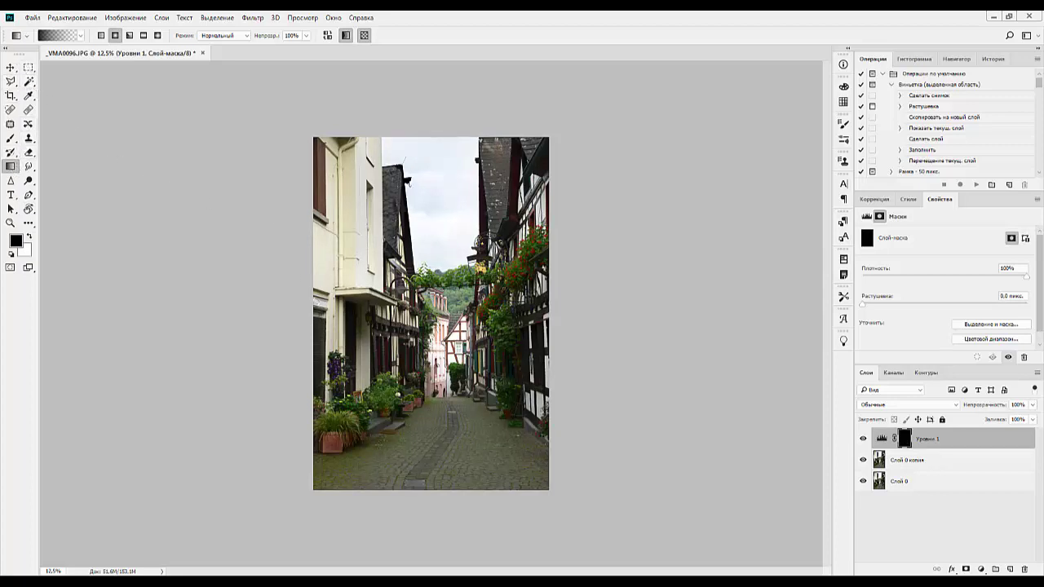
left_click(101, 36)
left_click(29, 236)
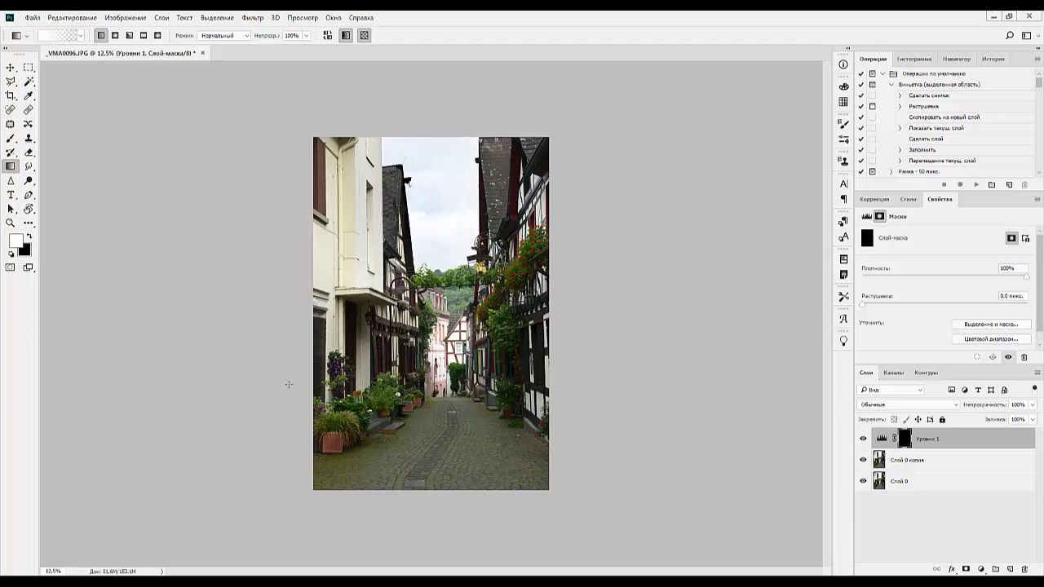
left_click_drag(456, 492, 456, 458)
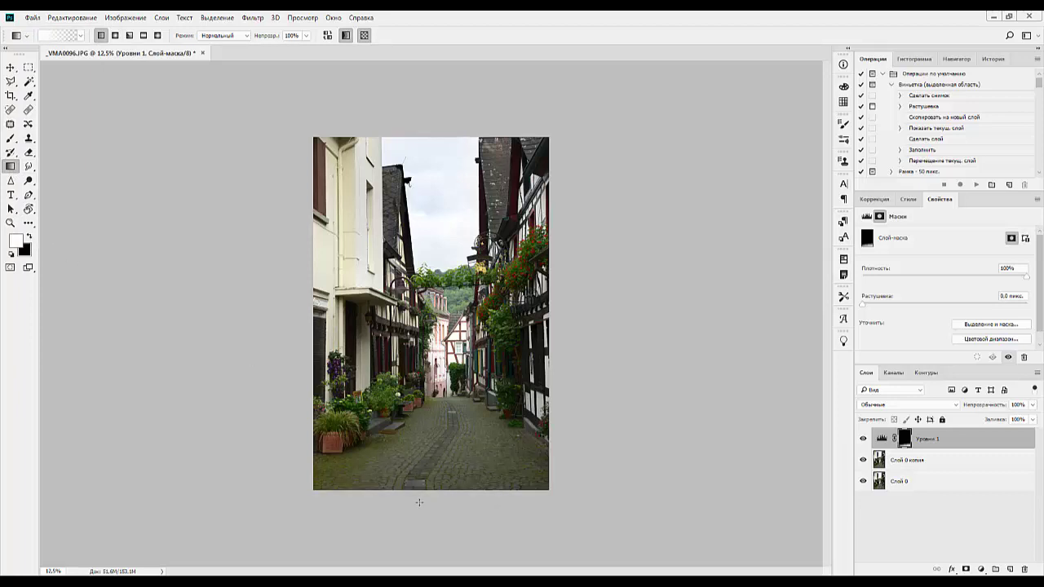
left_click_drag(419, 502, 418, 447)
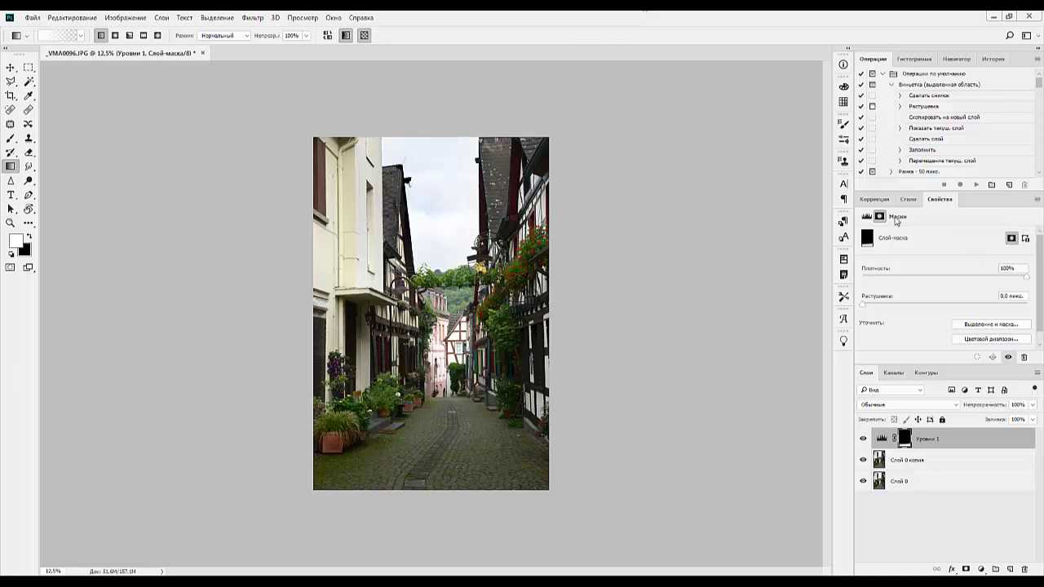
Raise the Levels shadow input to 45 to deepen the foreground darkening, and merge the adjustment into Слой 0 копия.
left_click(874, 199)
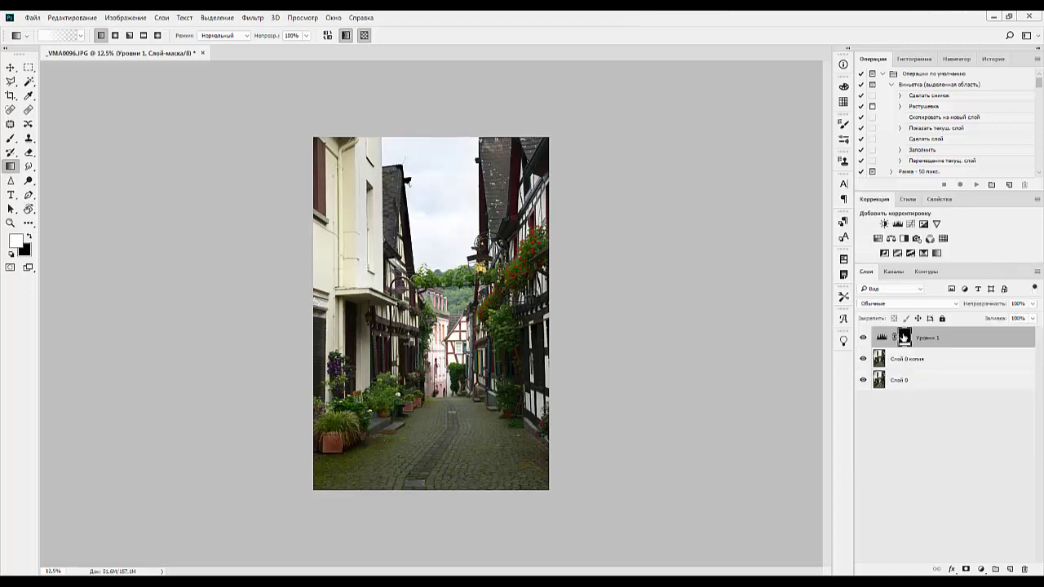
double_click(904, 337)
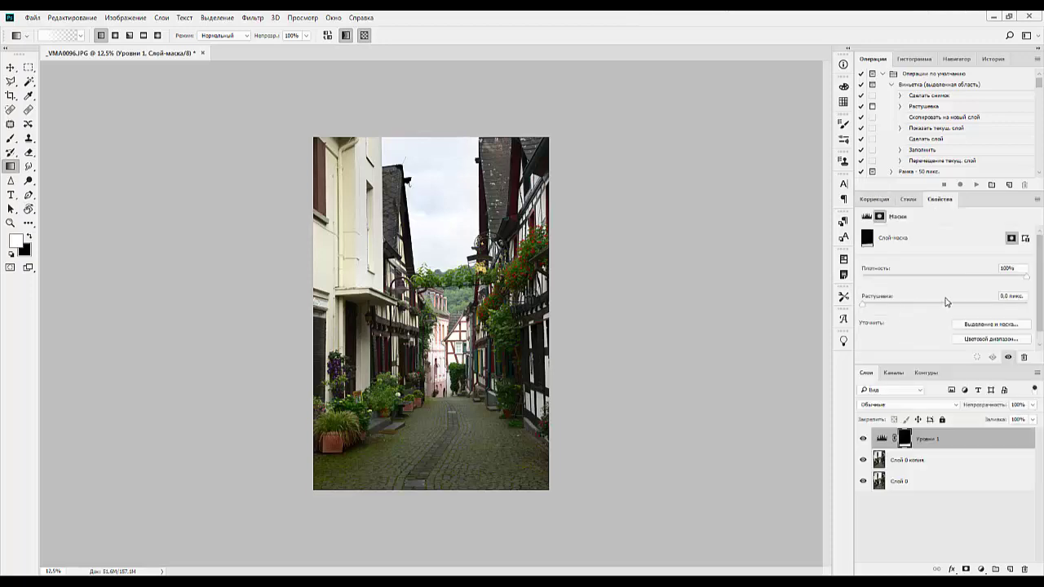
left_click(879, 200)
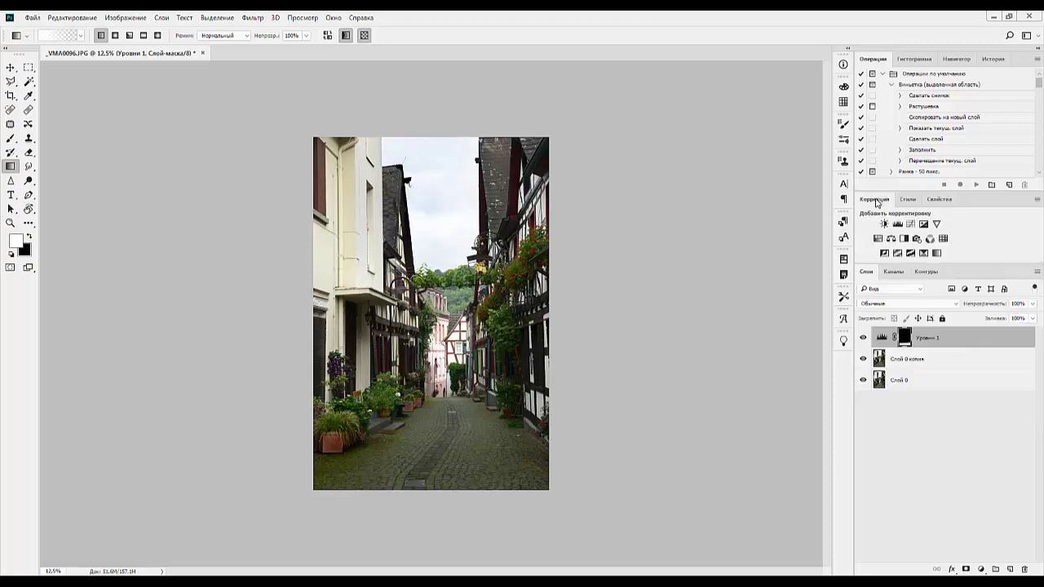
left_click(880, 340)
double_click(880, 340)
left_click_drag(877, 312, 899, 314)
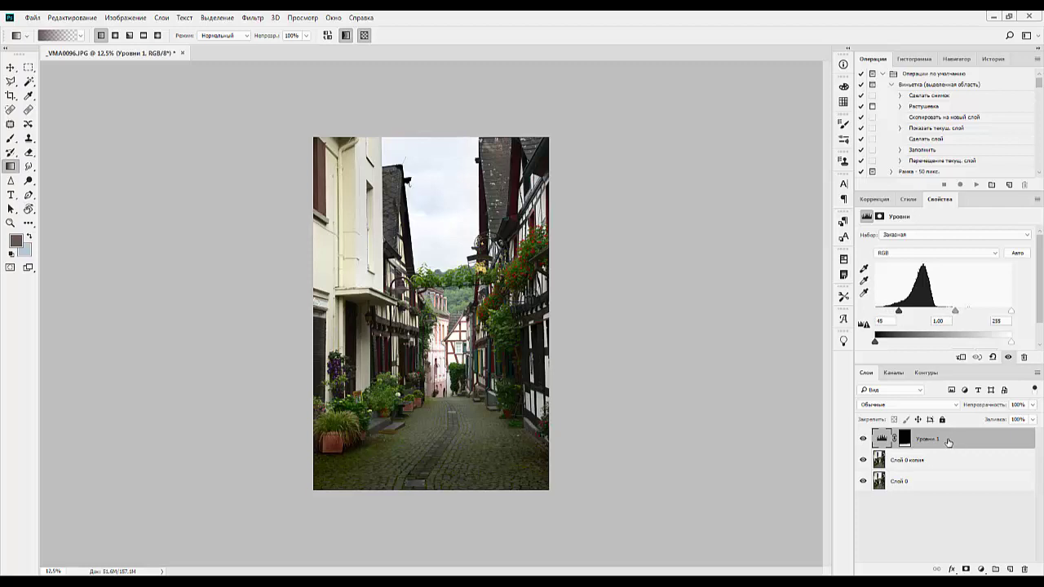
key("Delete")
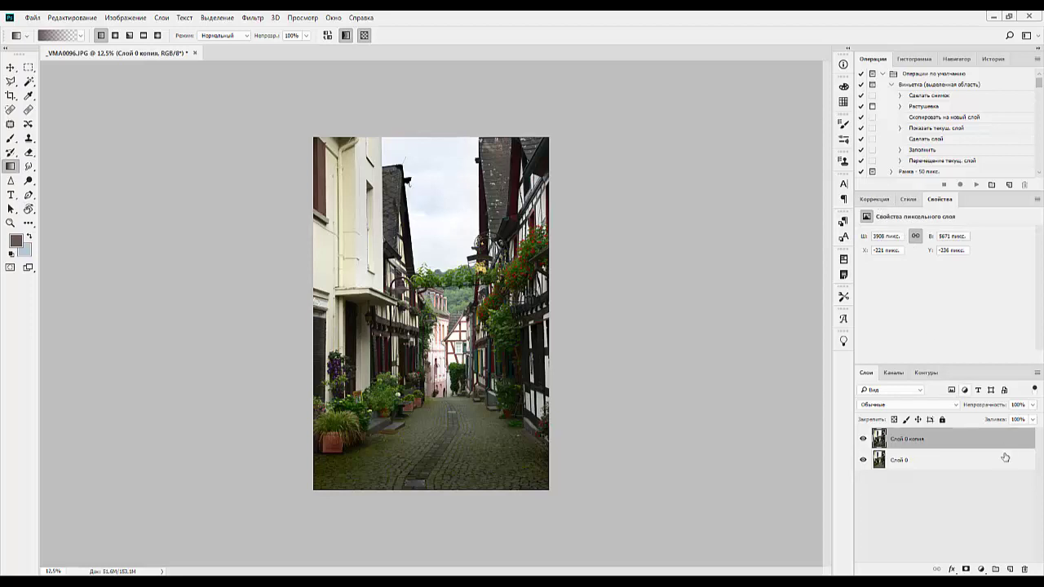
Add a Hue/Saturation adjustment with saturation +24, duplicate Слой 0 копия, and merge the adjustment into the new copy.
left_click(875, 200)
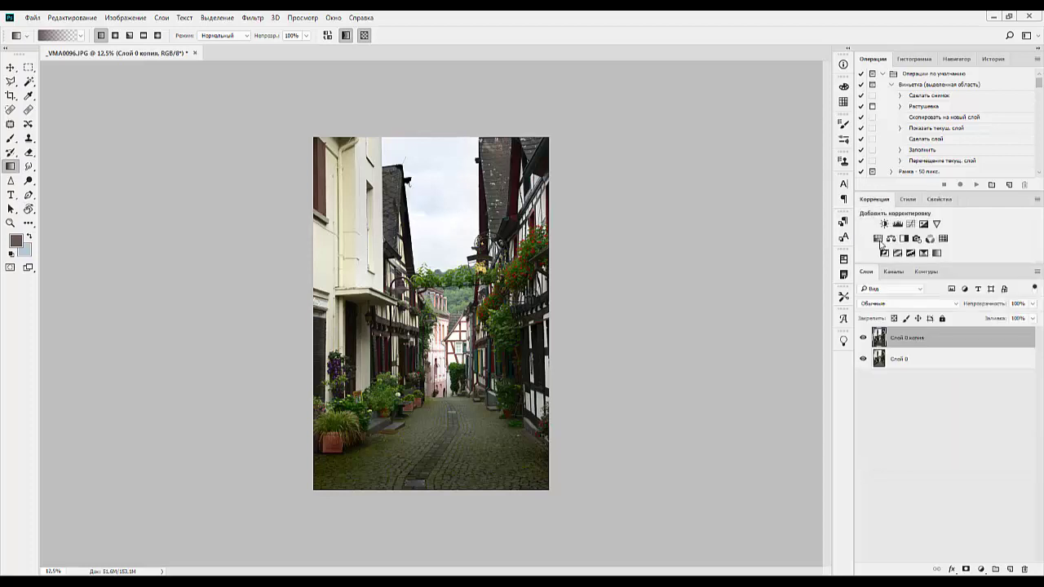
left_click(878, 239)
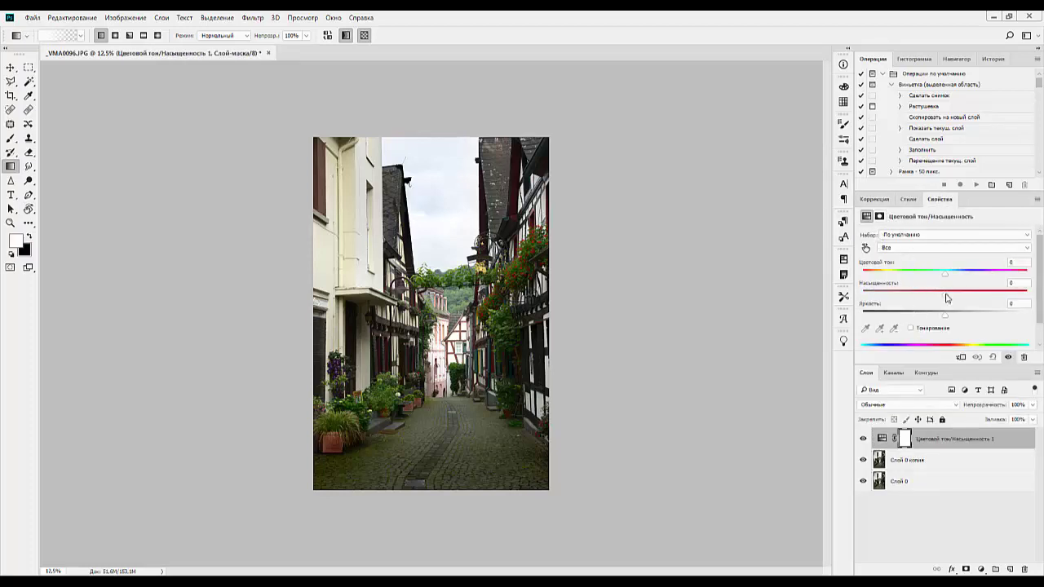
mouse_move(946, 299)
left_mouse_down()
mouse_move(975, 296)
mouse_move(964, 296)
left_mouse_up()
left_click(938, 445)
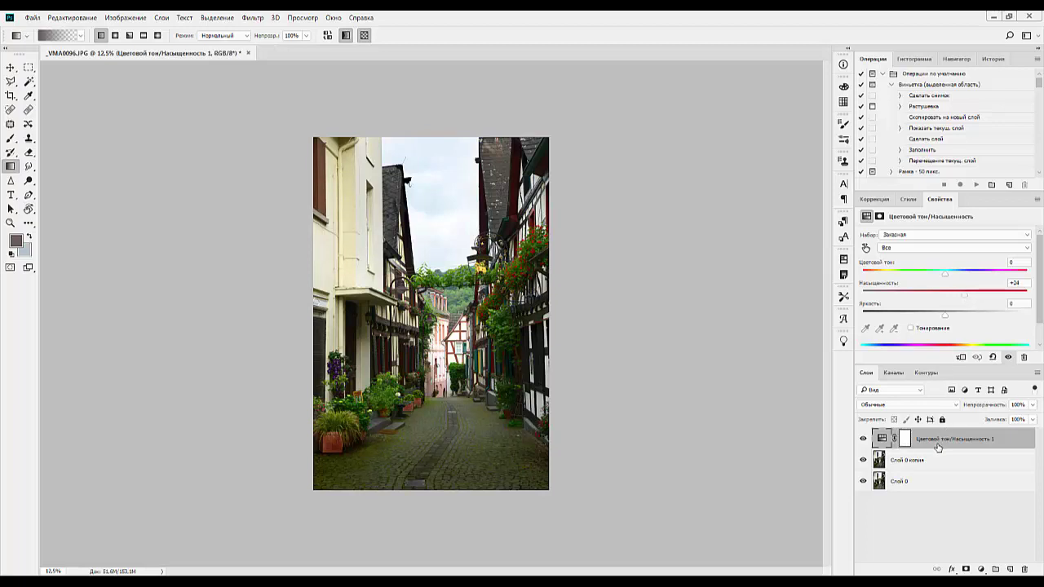
left_click_drag(937, 464, 1013, 571)
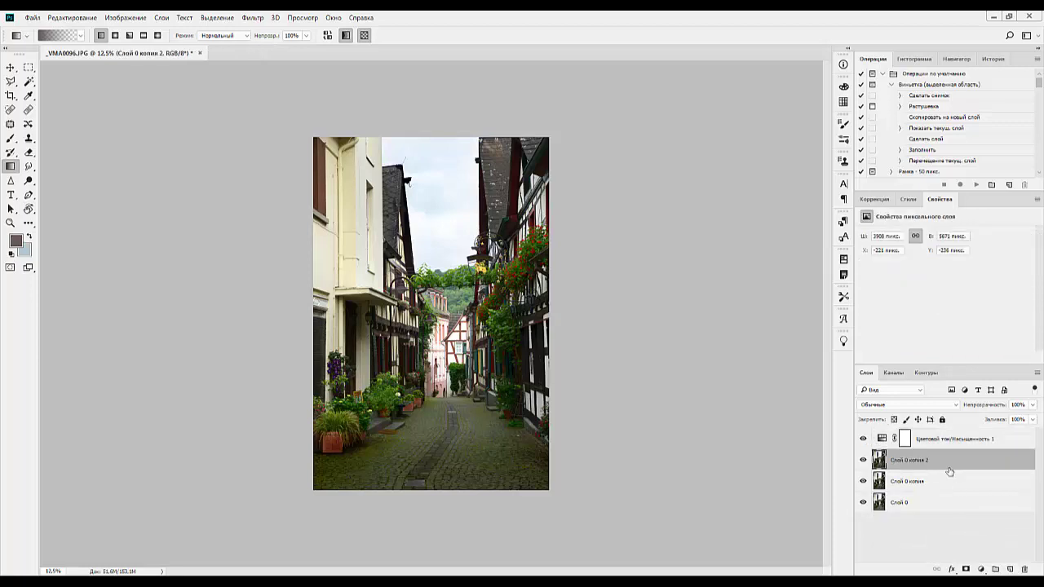
left_click(937, 440)
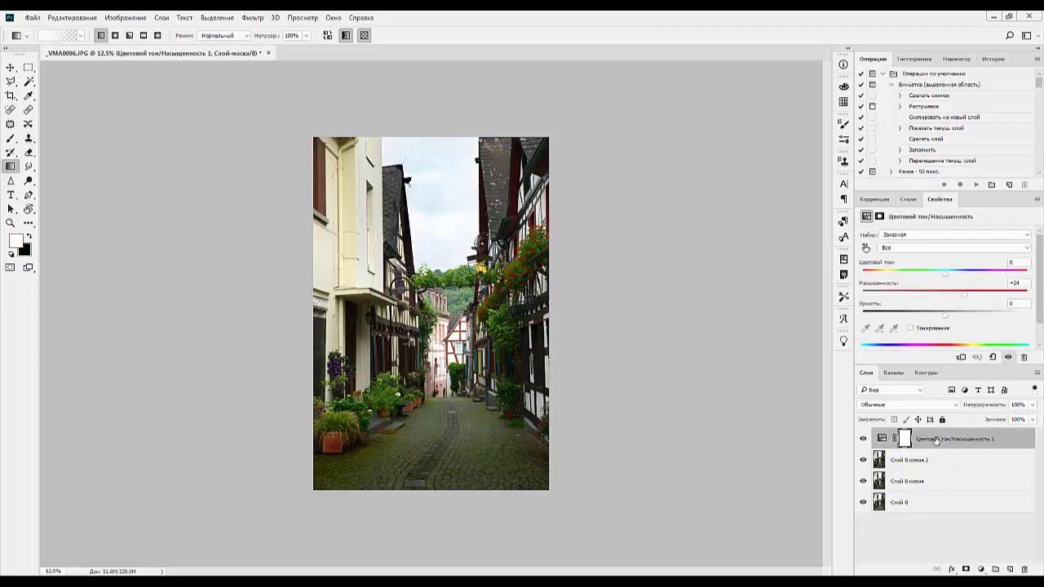
key("Delete")
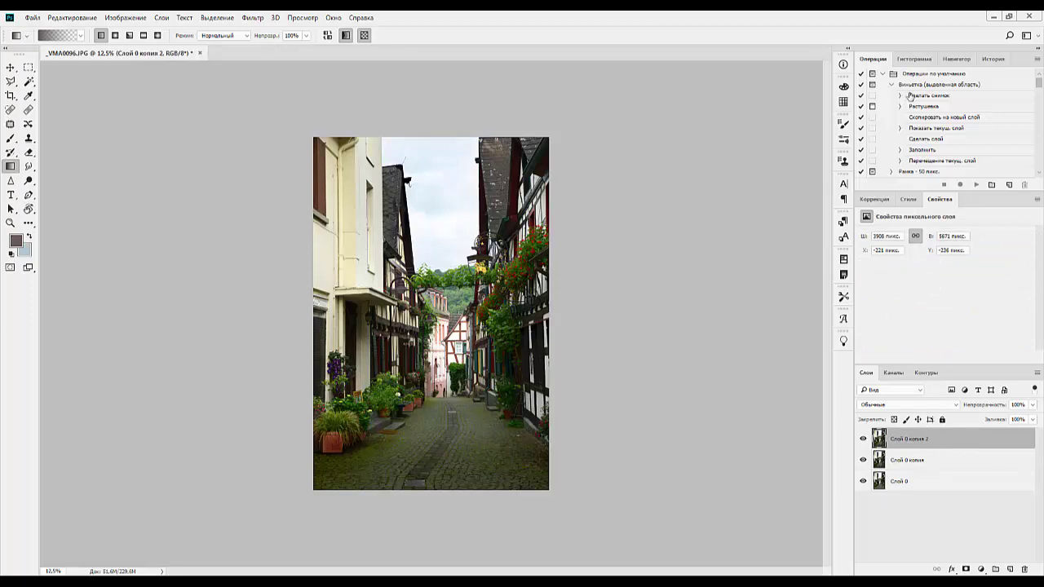
Add a Levels adjustment above Слой 0 копия 2 that brightens the photo, with midtone 1.28 and highlight input 219.
left_click(876, 200)
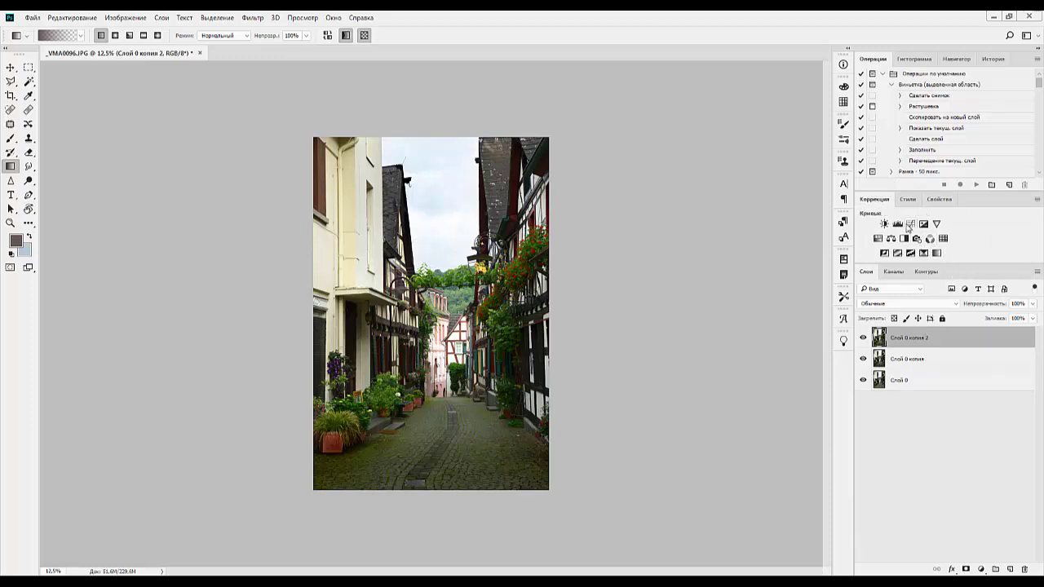
left_click(898, 224)
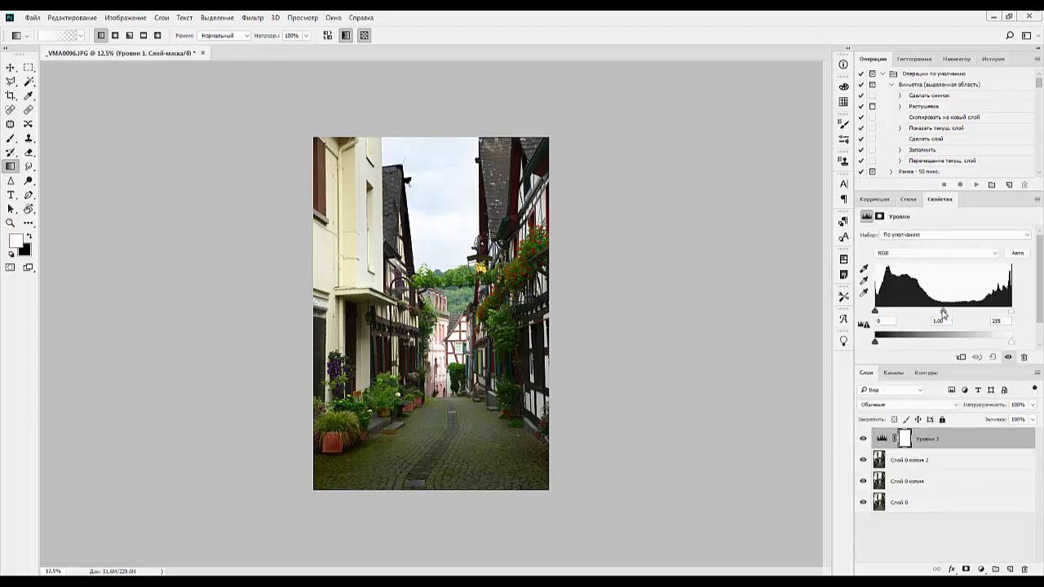
left_click_drag(943, 313, 931, 312)
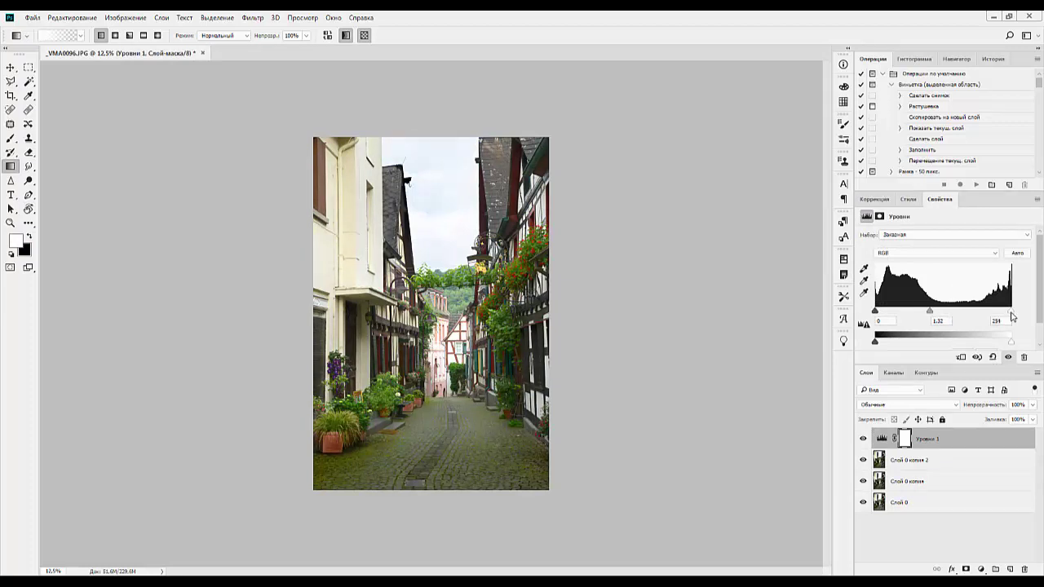
mouse_move(1012, 313)
left_mouse_down()
mouse_move(979, 313)
mouse_move(992, 313)
left_mouse_up()
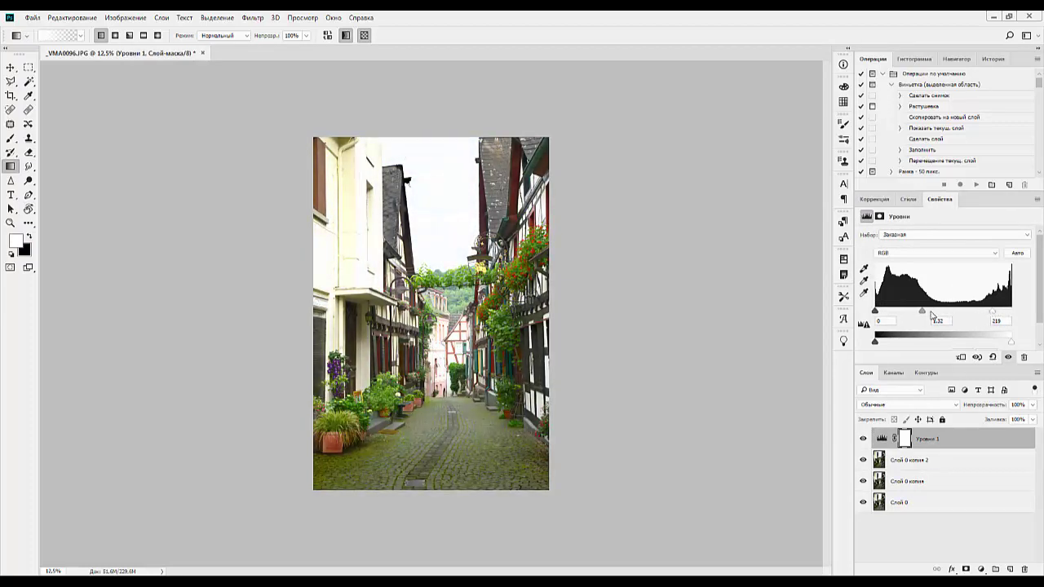
mouse_move(923, 312)
left_mouse_down()
mouse_move(913, 314)
mouse_move(922, 314)
left_mouse_up()
left_click(883, 439)
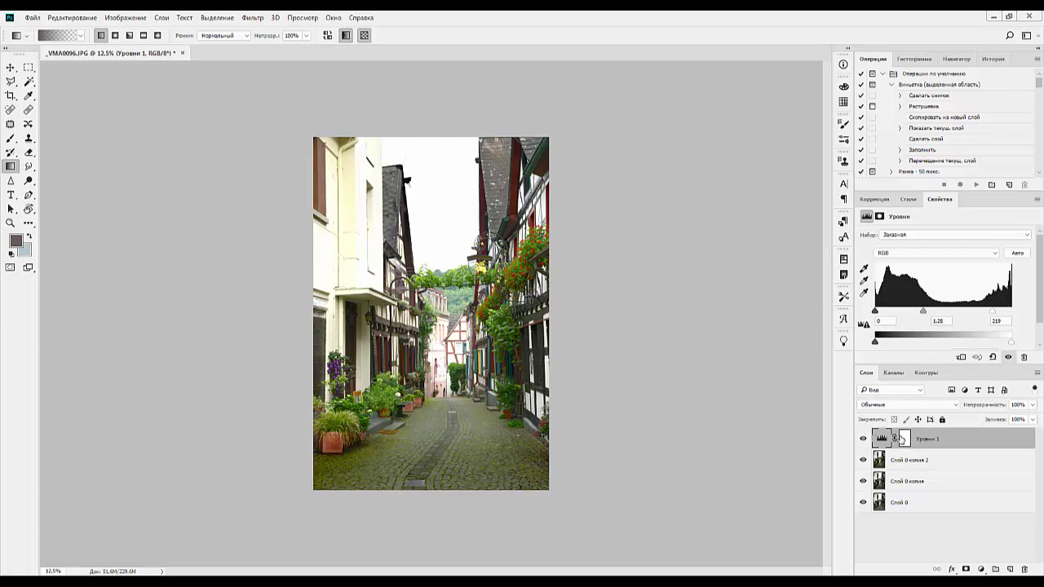
Invert the Levels mask and draw white radial gradients on it to brighten parts of the houses and the street paving.
left_click(904, 441)
key("ctrl+i")
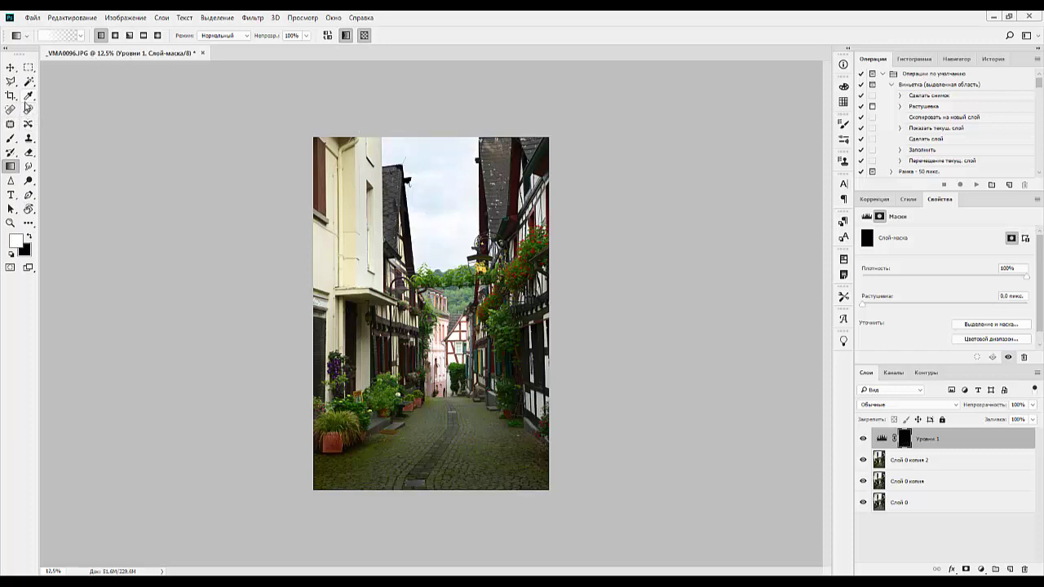
left_click(115, 36)
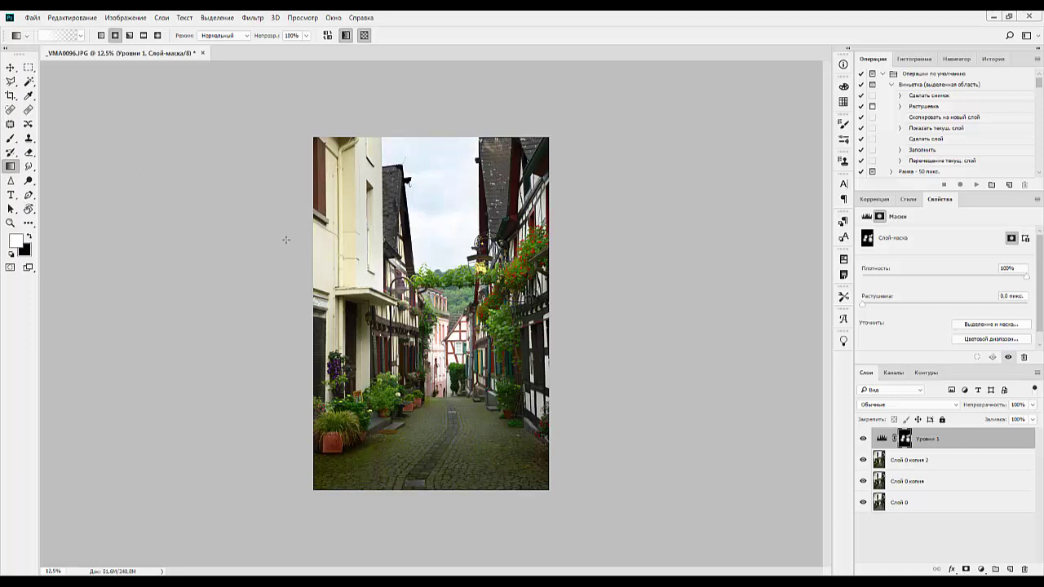
mouse_move(447, 399)
left_mouse_down()
mouse_move(457, 439)
mouse_move(473, 415)
mouse_move(412, 450)
left_mouse_up()
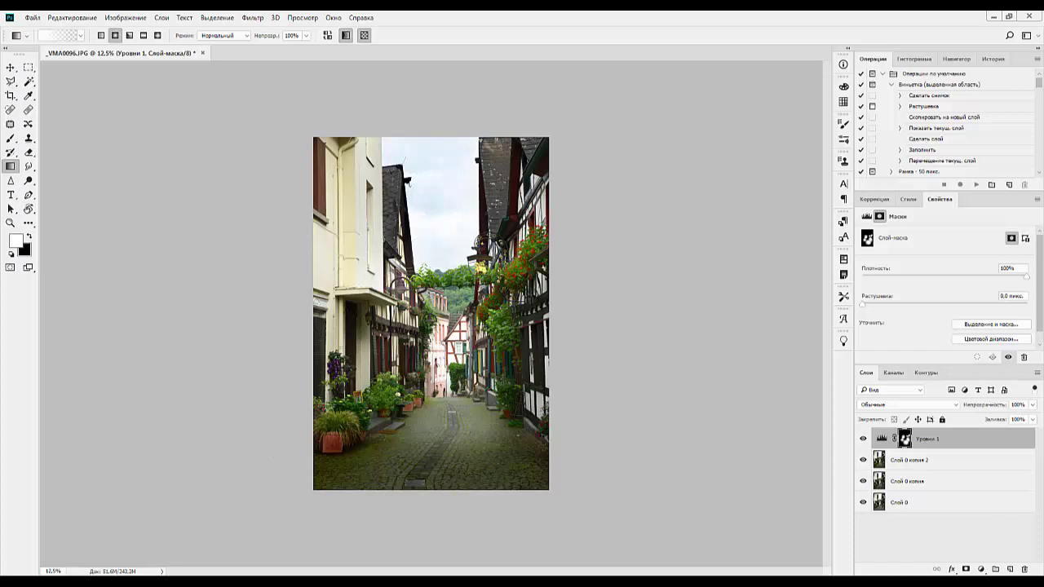
left_click_drag(499, 418, 516, 480)
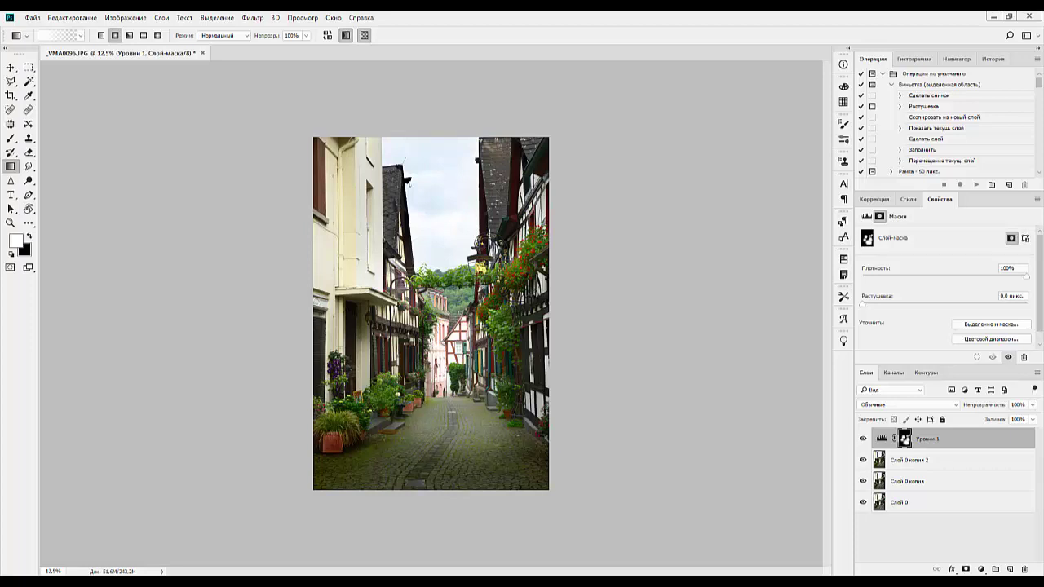
left_click_drag(490, 438, 494, 456)
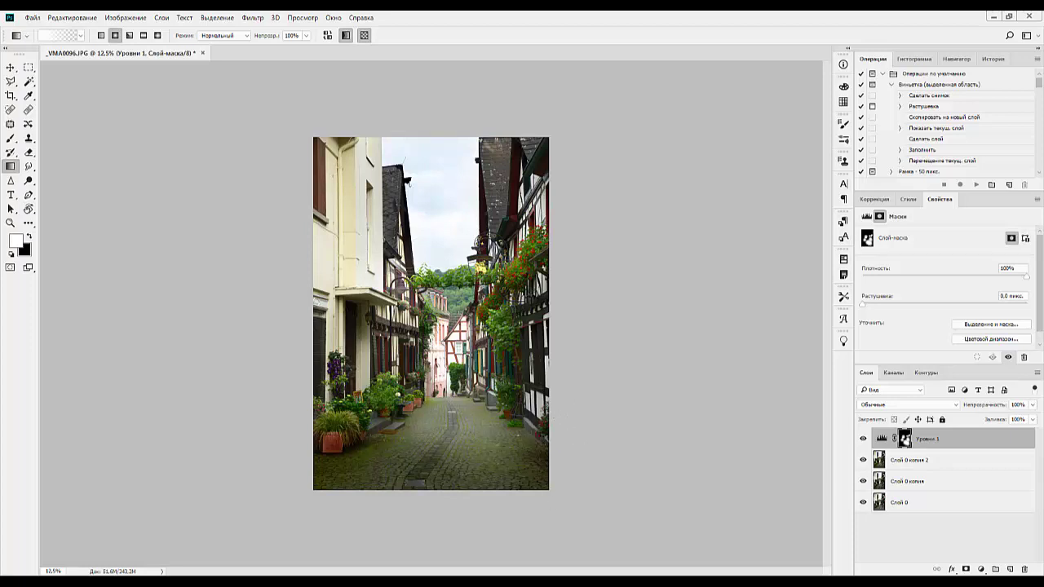
left_click_drag(413, 445, 414, 490)
left_click_drag(385, 440, 389, 489)
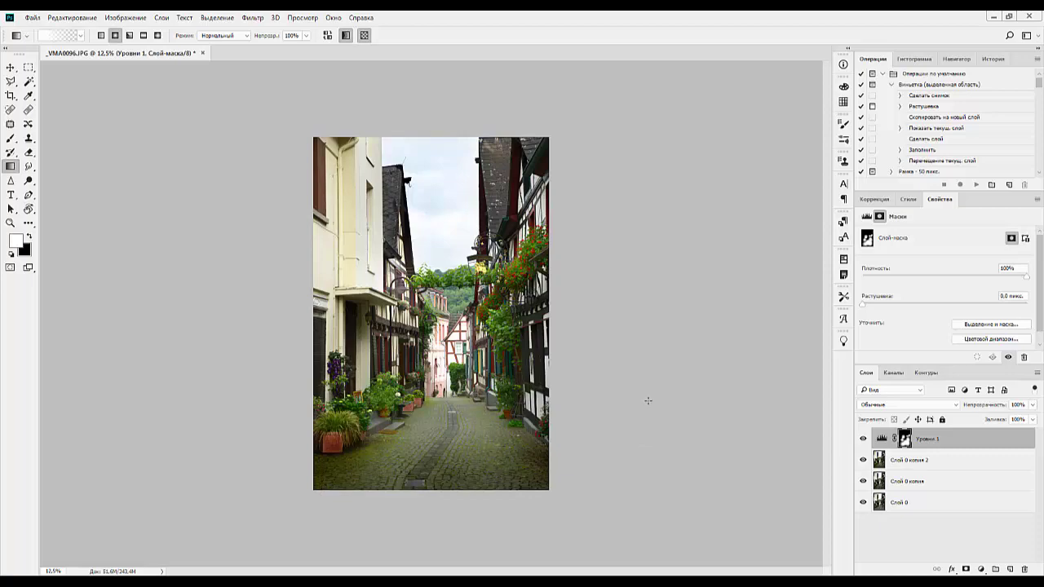
Examine the house facades, paving, plants and signs at 100% zoom for details that still need retouching.
key("ctrl+plus")
key("ctrl+plus")
key("ctrl+plus")
key("ctrl+plus")
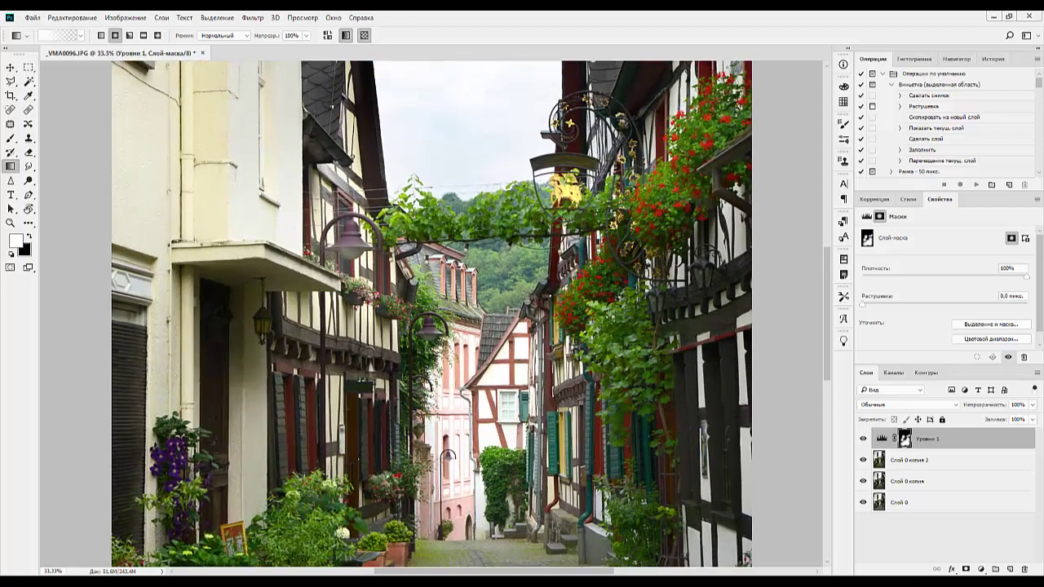
key("ctrl+plus")
key("ctrl+plus")
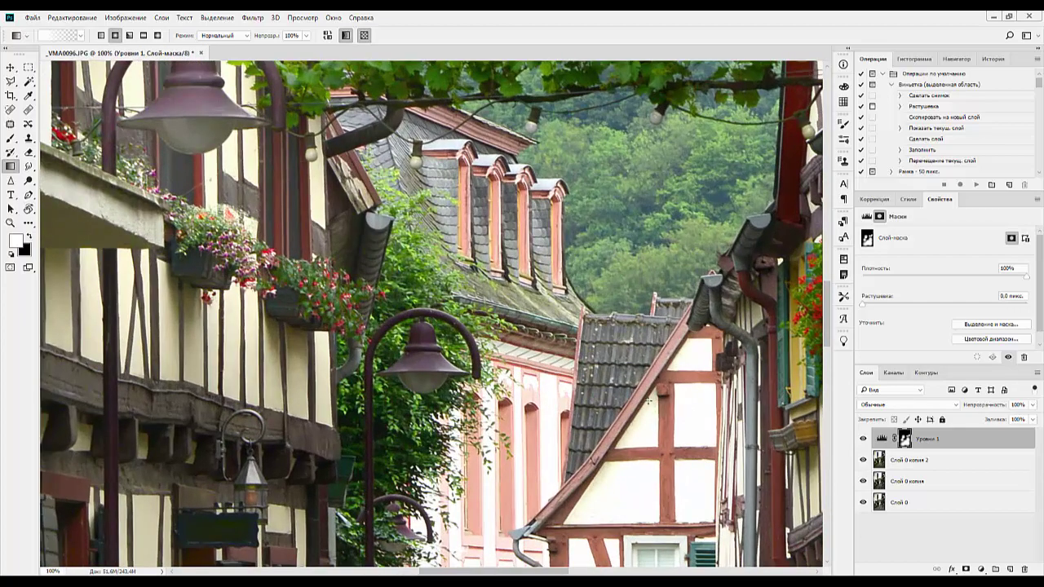
left_click_drag(666, 450, 629, 157)
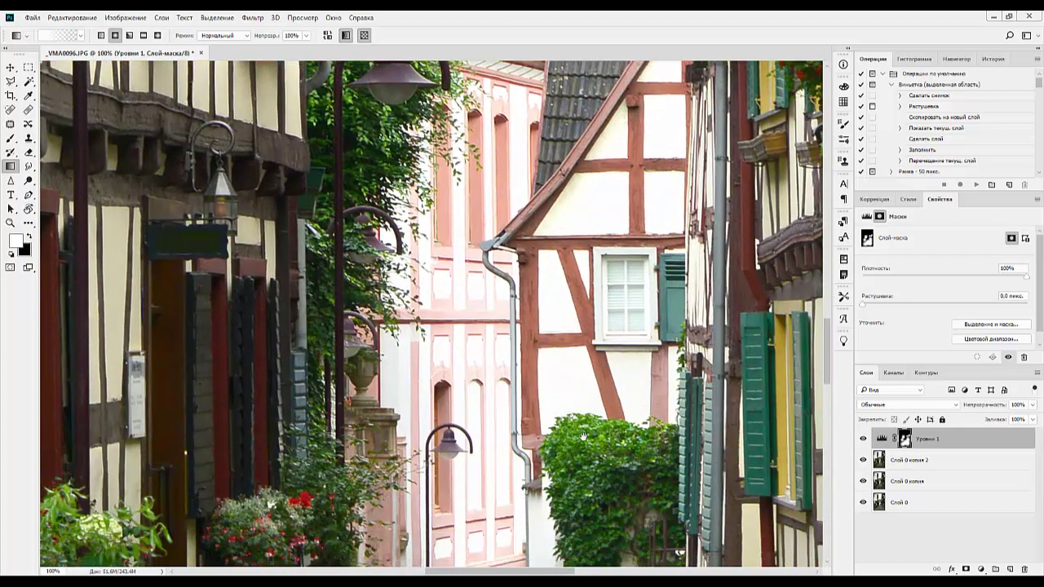
left_click_drag(583, 436, 463, 220)
left_click_drag(478, 387, 86, 377)
left_click_drag(233, 383, 133, 120)
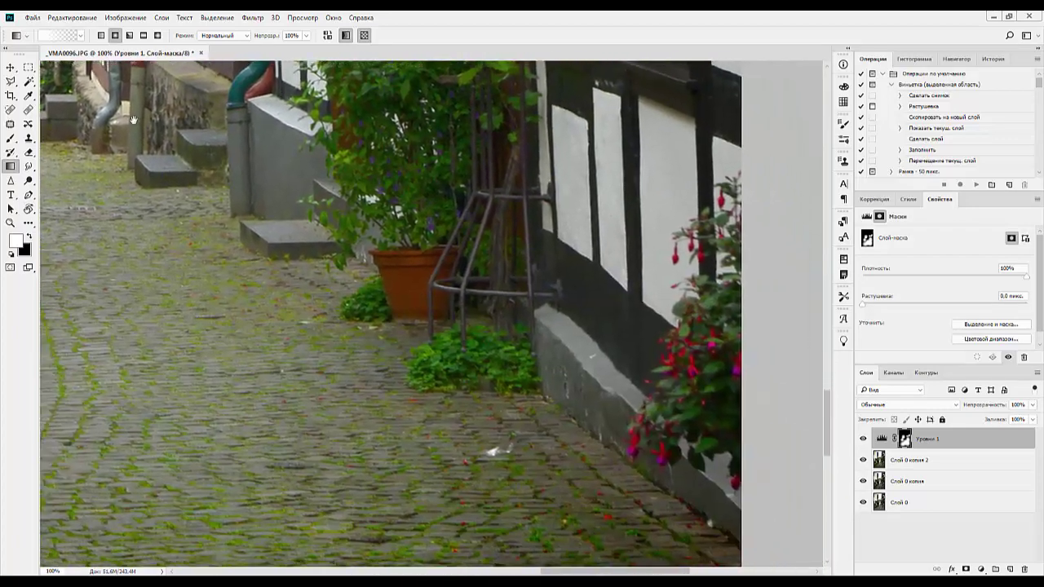
left_click_drag(564, 289, 820, 375)
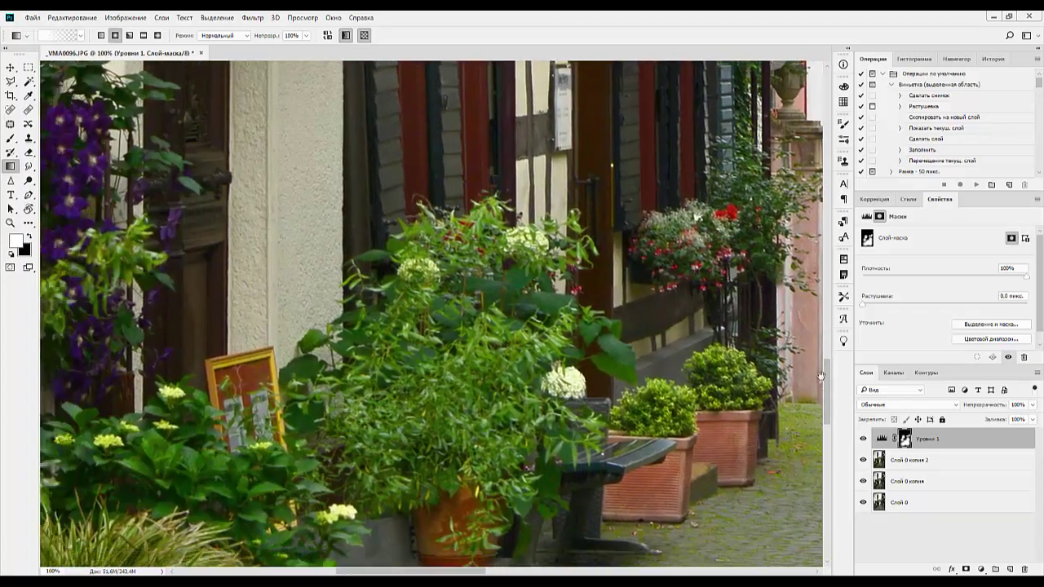
left_click_drag(421, 456, 902, 249)
left_click_drag(686, 352, 471, 523)
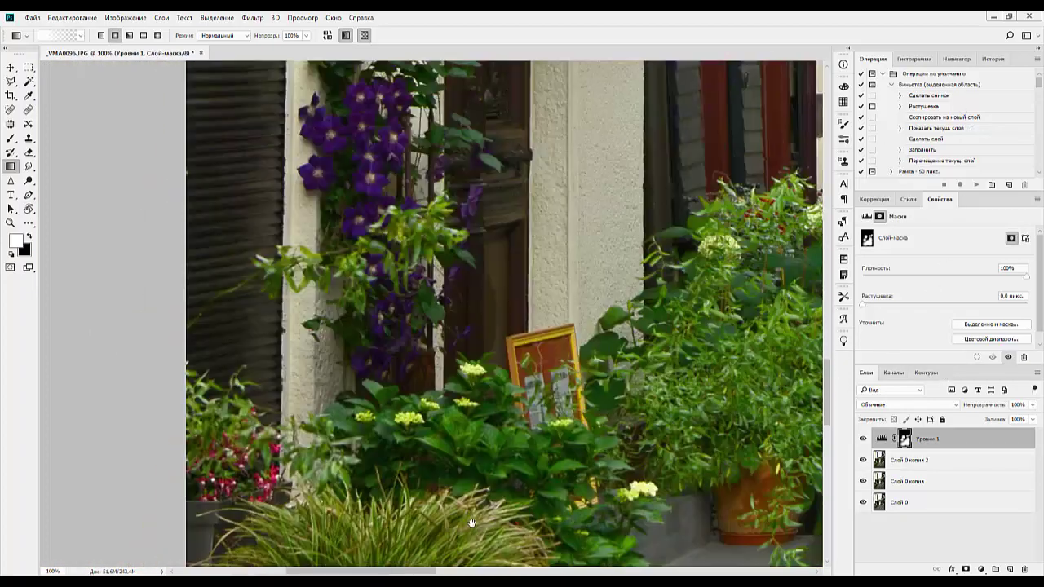
left_click_drag(489, 245, 237, 384)
left_click_drag(242, 183, 232, 383)
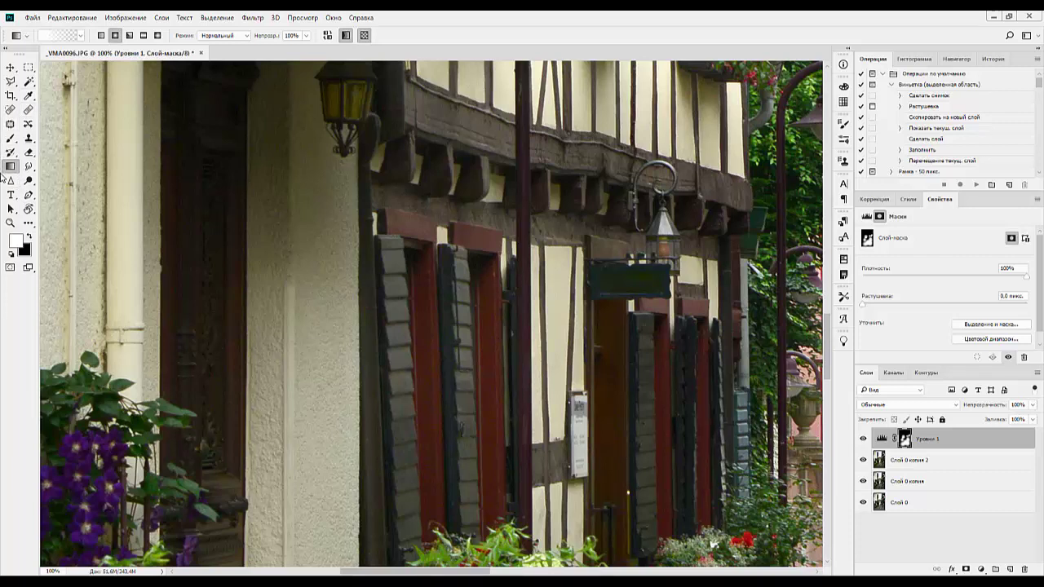
Smudge away the lettering on the narrow white wall sign on Слой 0 копия 2, using the Замена светлым mode.
left_click(29, 167)
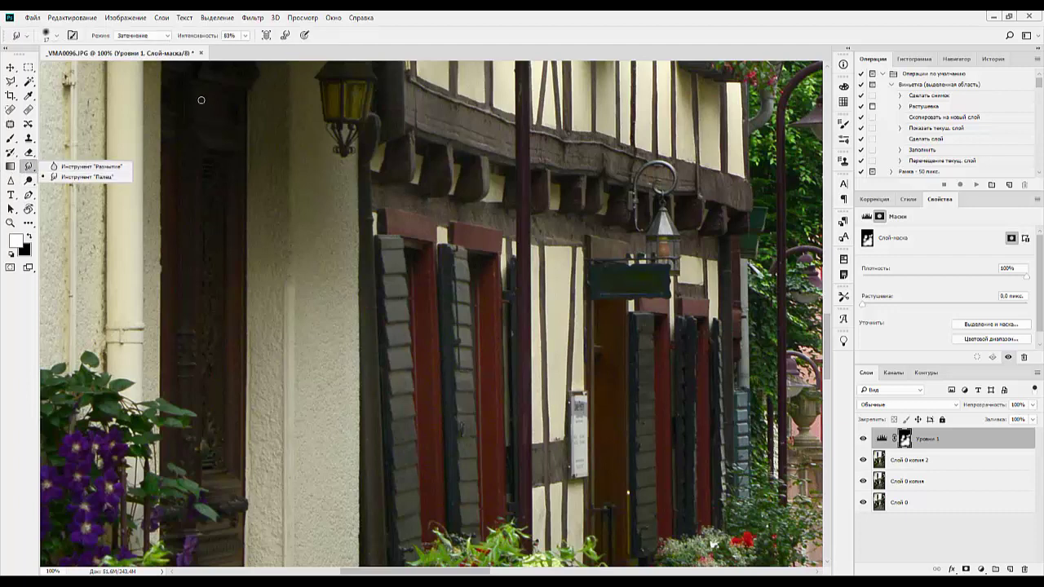
left_click(142, 36)
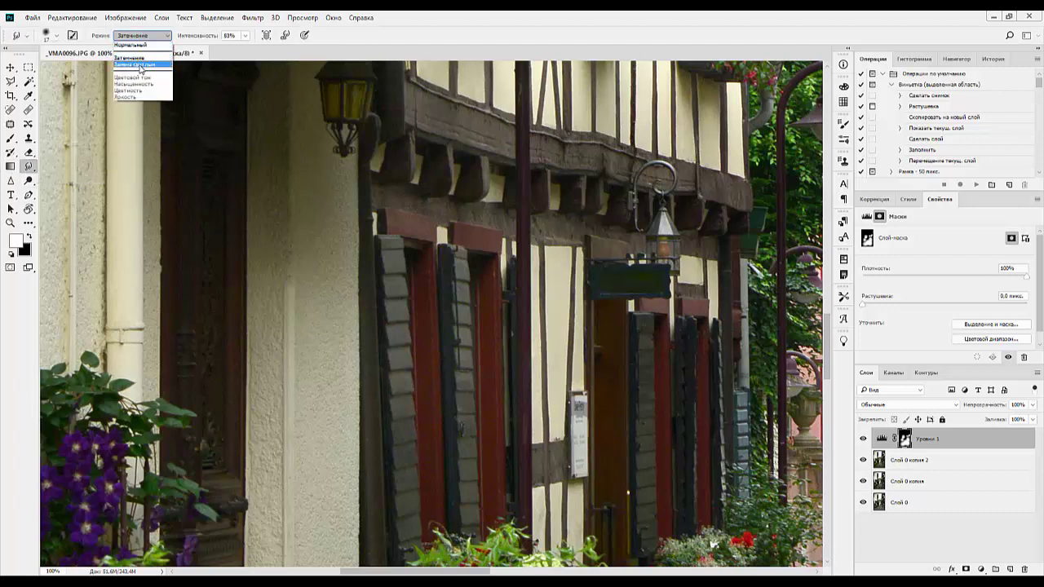
left_click(140, 64)
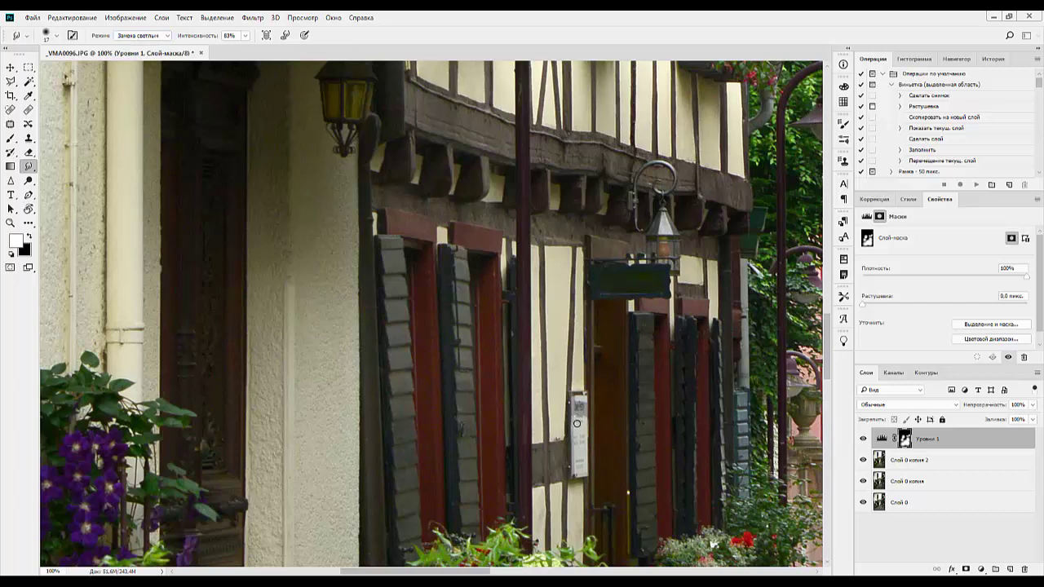
left_click(881, 461)
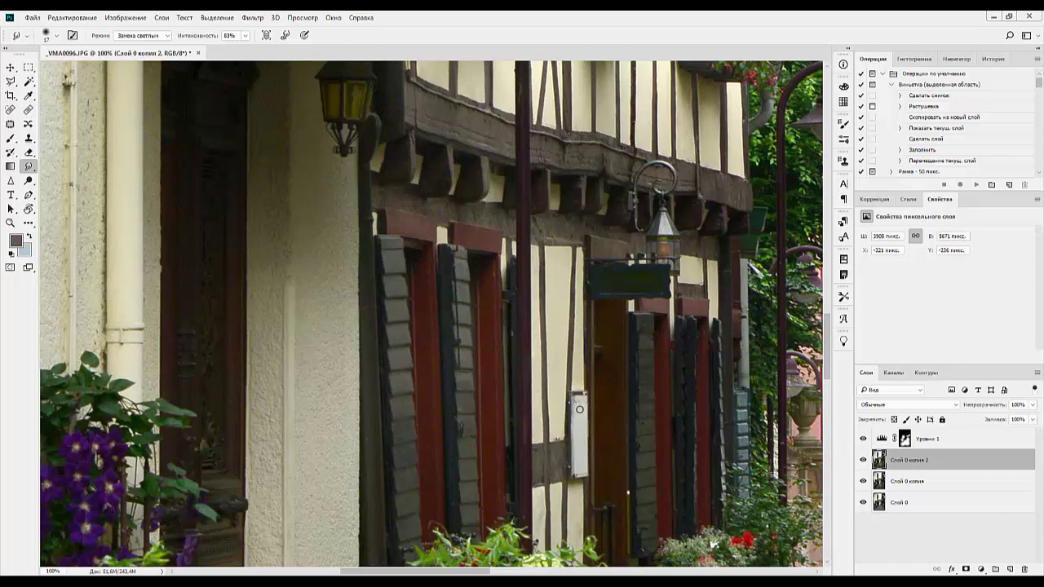
Clone Stamp surrounding leaves over the papers in the framed board beside the plants on Слой 0 копия 2.
scroll(309, 425, "down", 5)
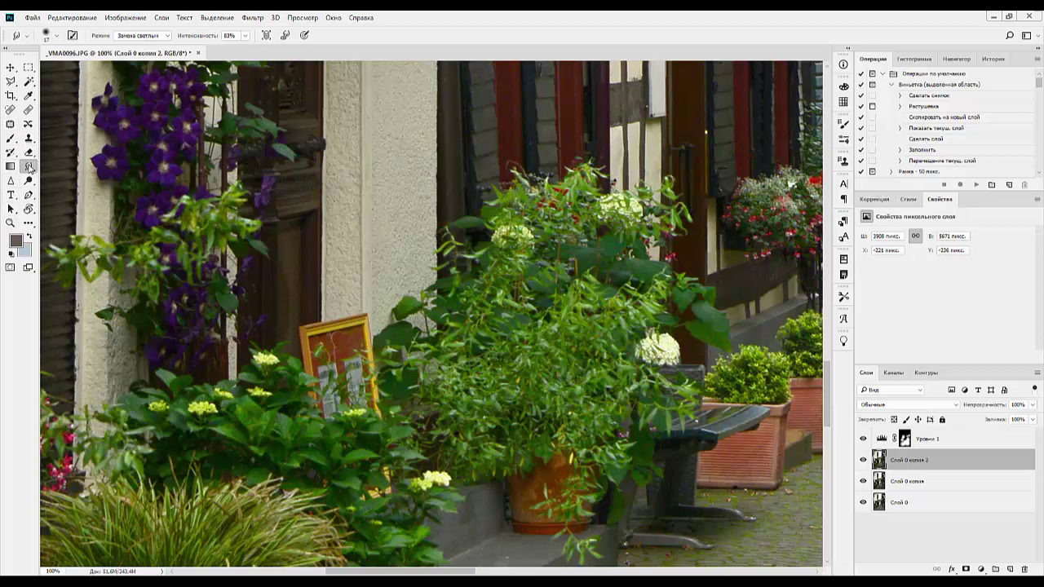
left_click_drag(28, 138, 52, 143)
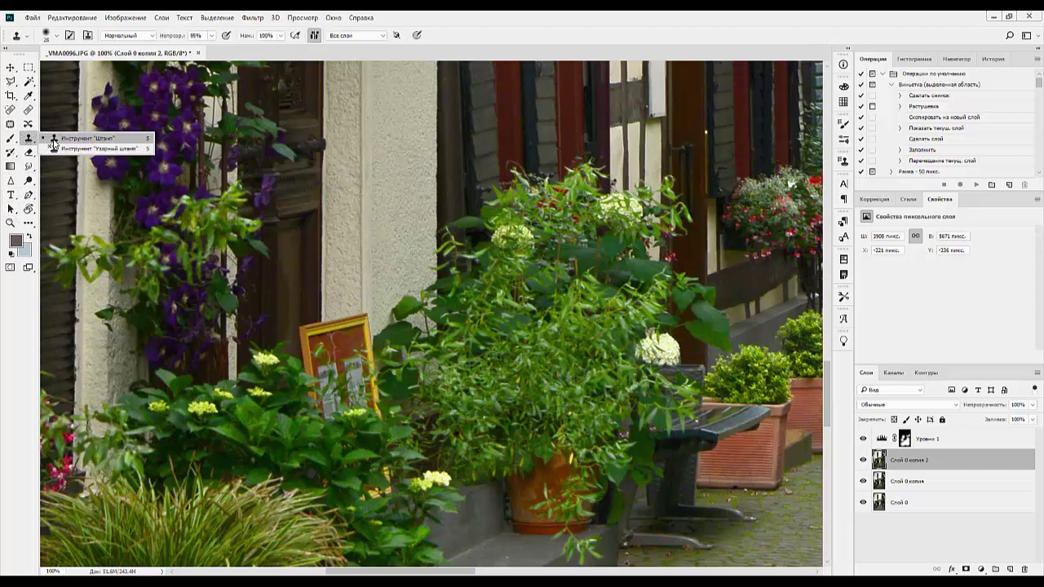
left_click(52, 142)
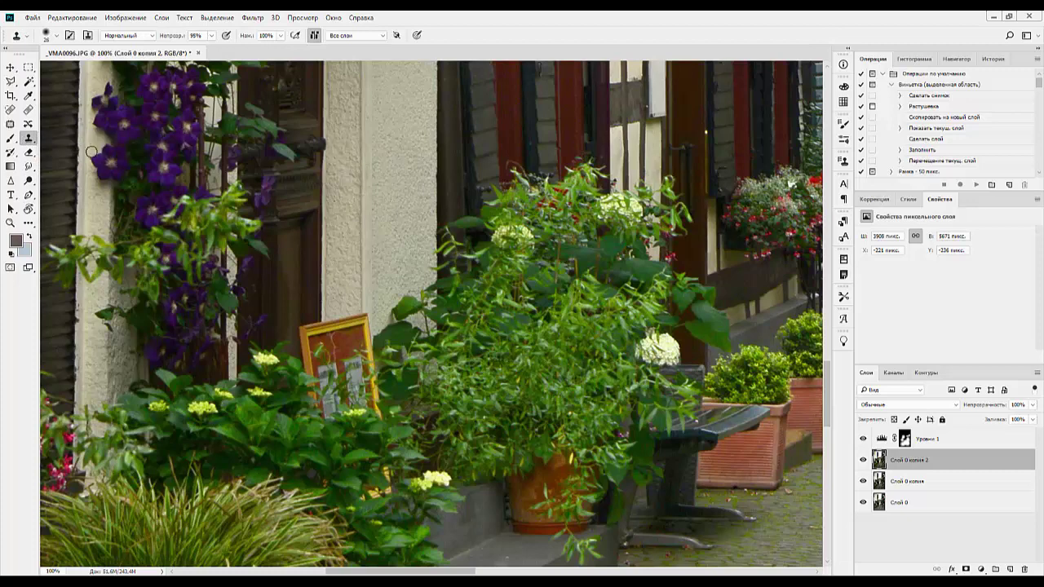
left_click(302, 413, "alt")
mouse_move(354, 369)
left_mouse_down()
mouse_move(358, 396)
mouse_move(378, 368)
mouse_move(346, 411)
mouse_move(357, 404)
mouse_move(339, 411)
mouse_move(340, 426)
mouse_move(327, 371)
mouse_move(364, 443)
mouse_move(329, 396)
mouse_move(338, 392)
mouse_move(328, 359)
mouse_move(316, 415)
mouse_move(323, 423)
mouse_move(323, 403)
mouse_move(343, 406)
mouse_move(356, 377)
left_mouse_up()
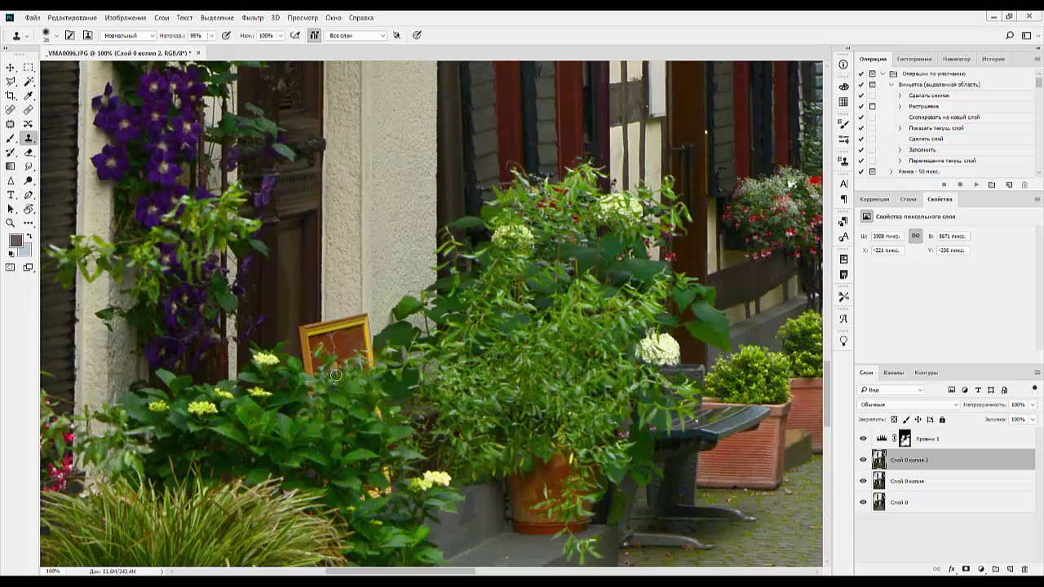
mouse_move(334, 367)
left_mouse_down()
mouse_move(336, 417)
mouse_move(299, 423)
mouse_move(310, 417)
mouse_move(320, 344)
left_mouse_up()
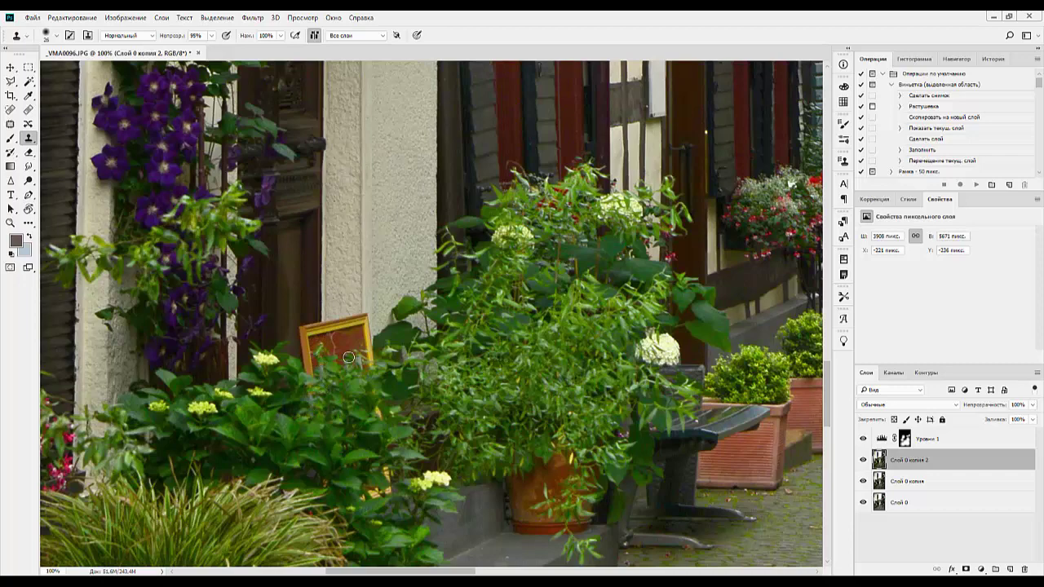
Examine the retouched street photo as a whole and up close for remaining flaws.
key("ctrl+minus")
key("ctrl+minus")
key("ctrl+minus")
key("ctrl+minus")
key("ctrl+minus")
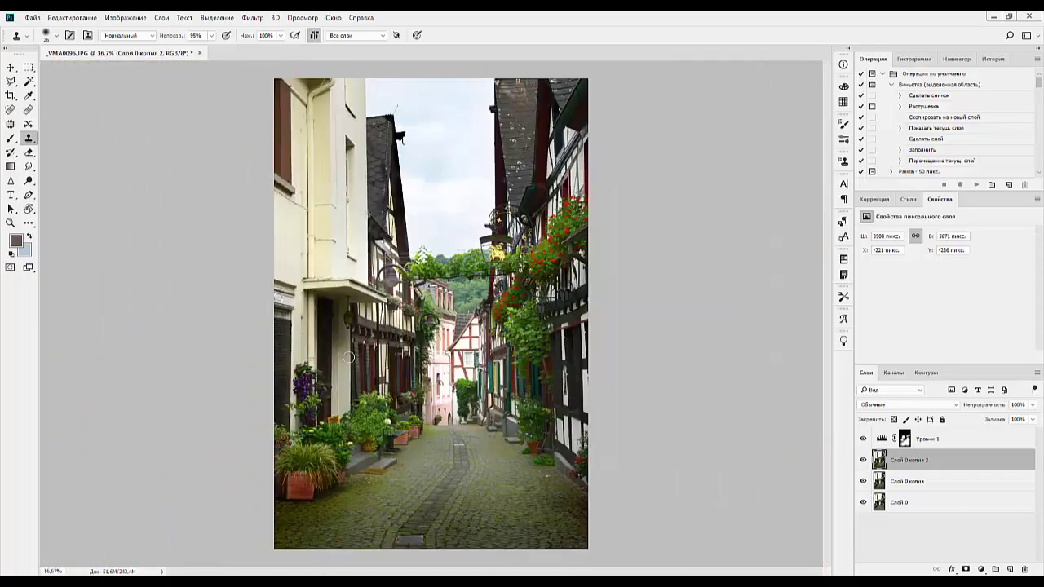
key("ctrl+minus")
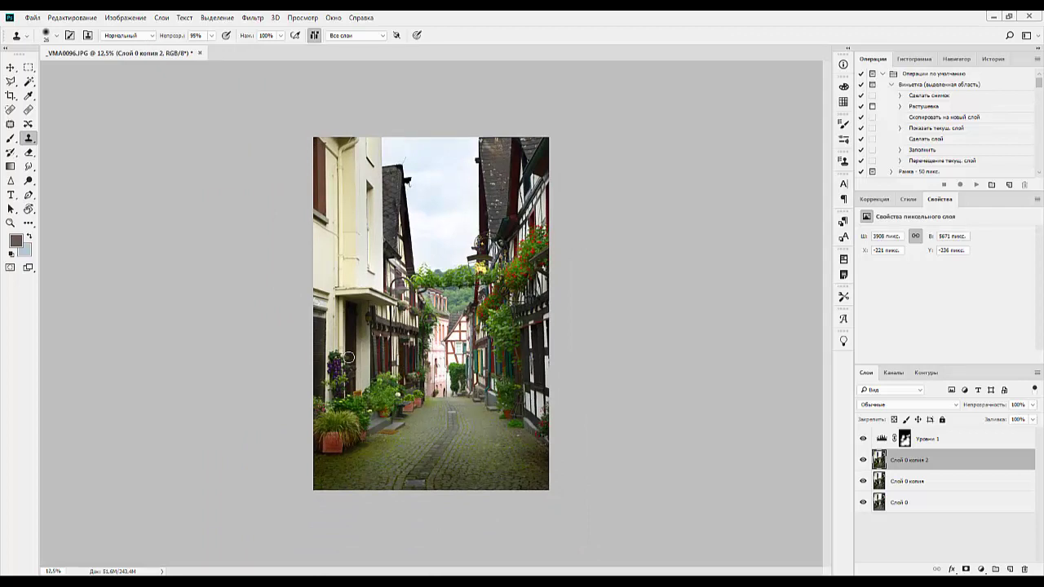
double_click(9, 223)
left_click_drag(645, 288, 167, 287)
left_click_drag(598, 319, 1029, 183)
key("ctrl+0")
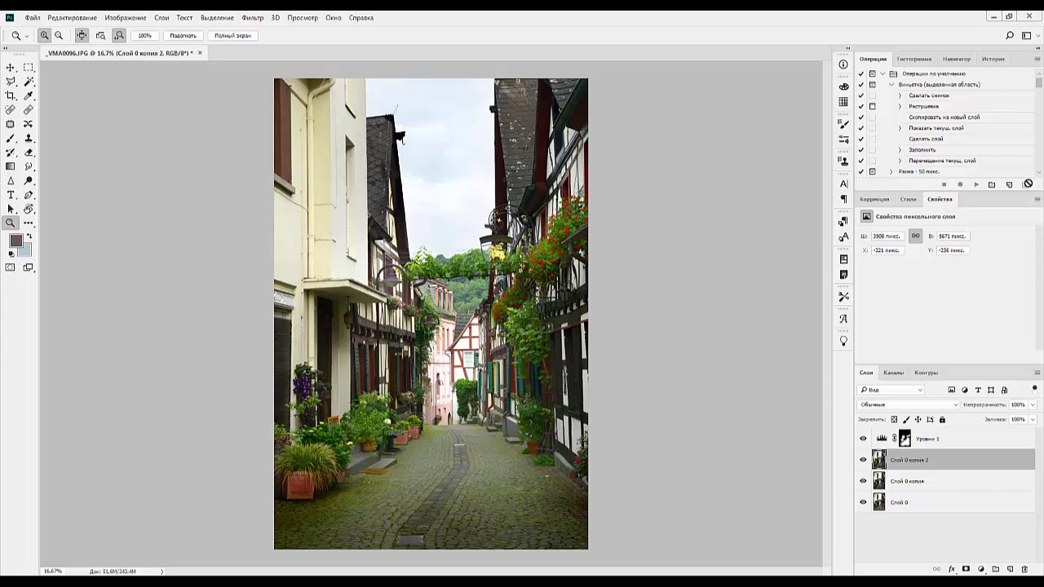
Merge the Уровни 1 adjustment down into Слой 0 копия 2.
left_click(940, 441)
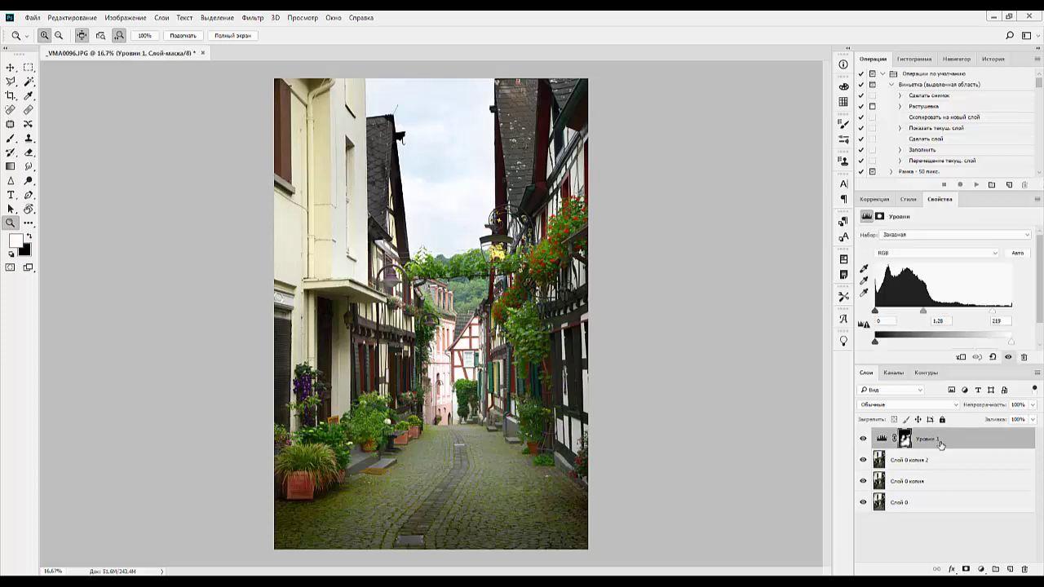
key("ctrl+e")
key("ctrl+minus")
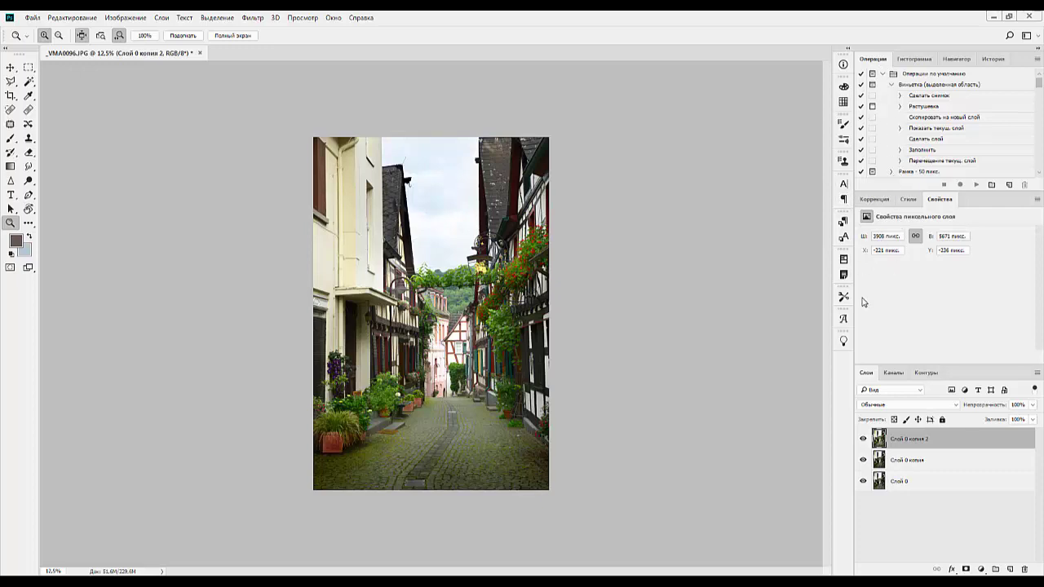
Try a Hue/Saturation adjustment with saturation at +61 and at +11, and delete the adjustment layer.
left_click(872, 199)
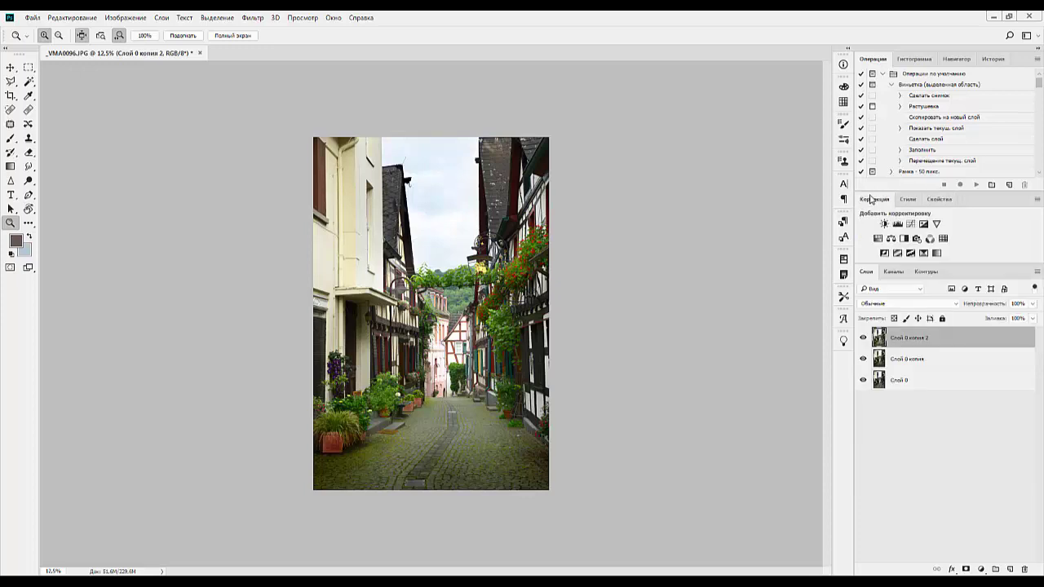
left_click(877, 239)
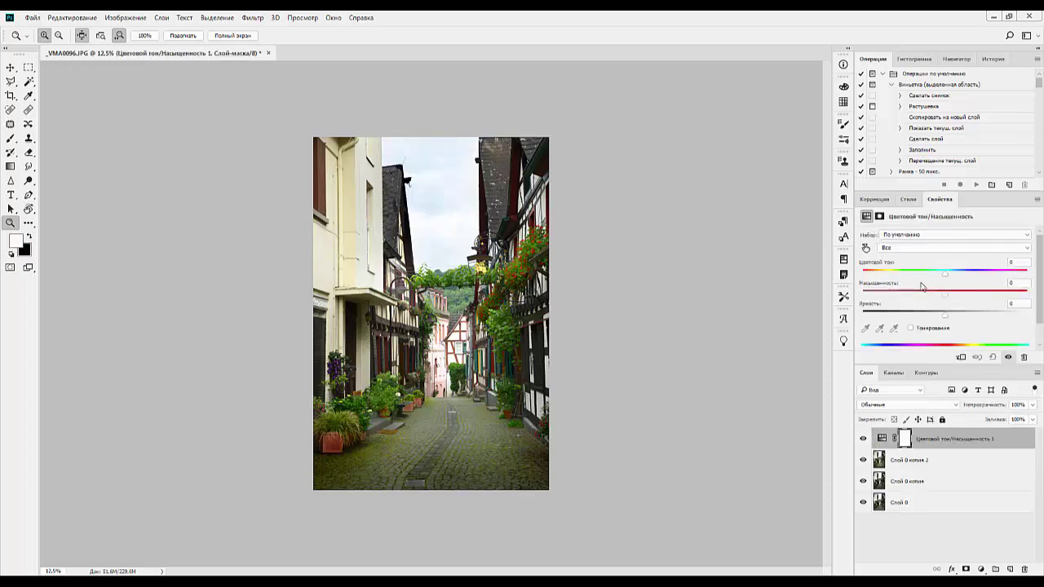
left_click_drag(949, 299, 996, 292)
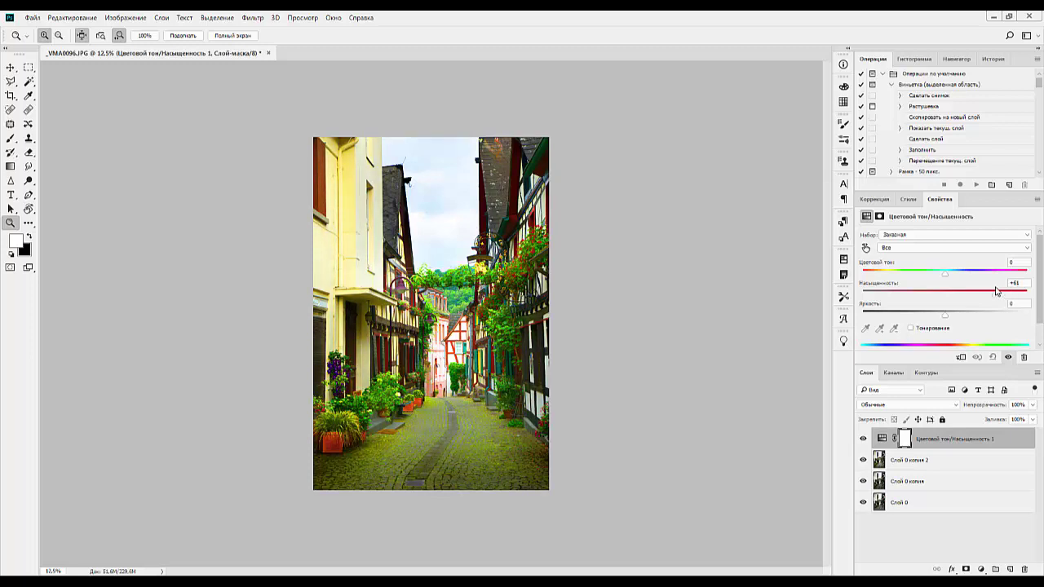
left_click_drag(993, 290, 950, 296)
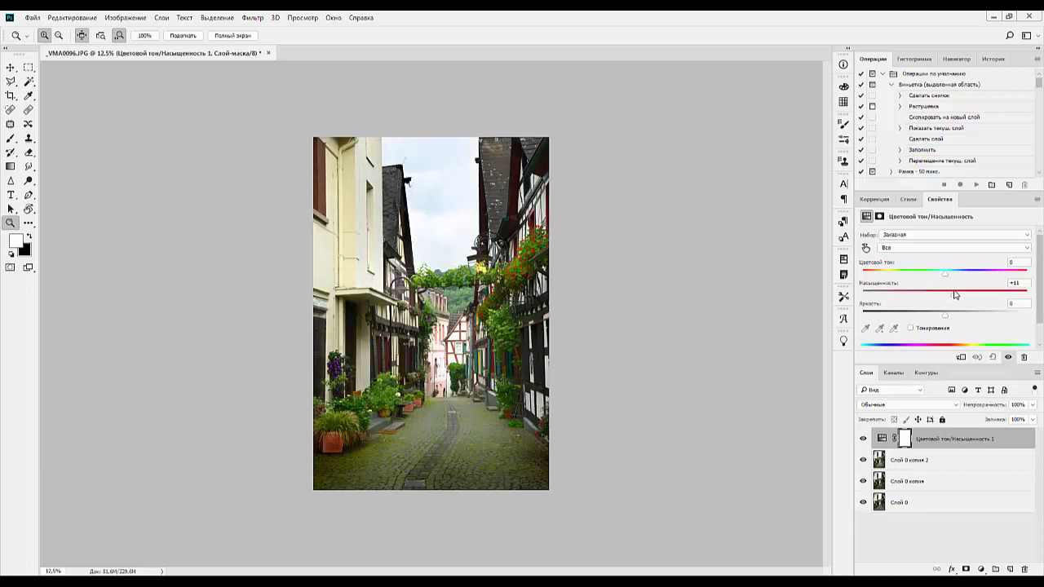
left_click(942, 441)
key("Delete")
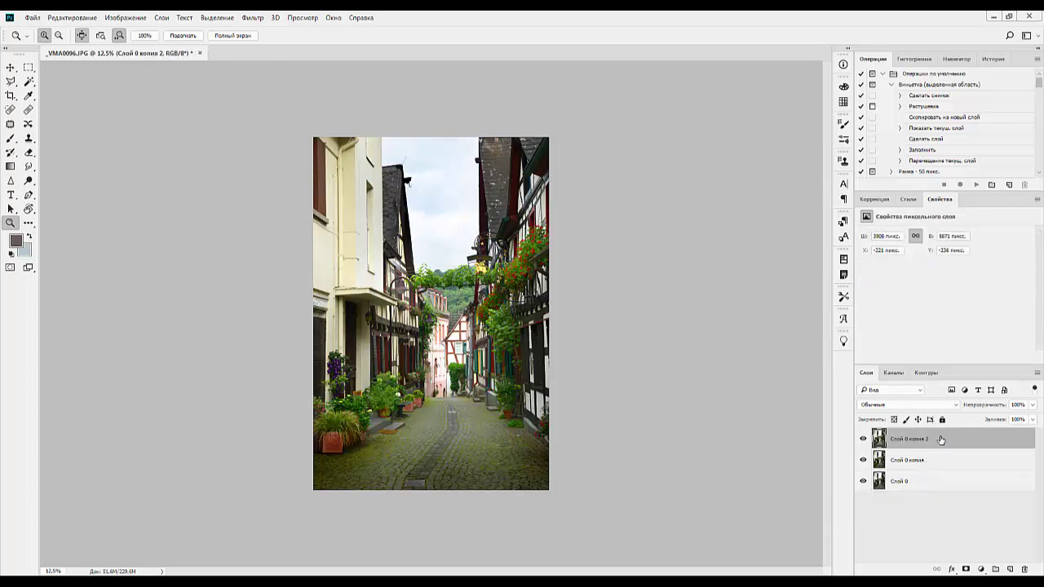
Duplicate Слой 0 копия 2 as a new layer at the top of the stack, undoing the accidental reordering.
left_click_drag(940, 444, 1011, 563)
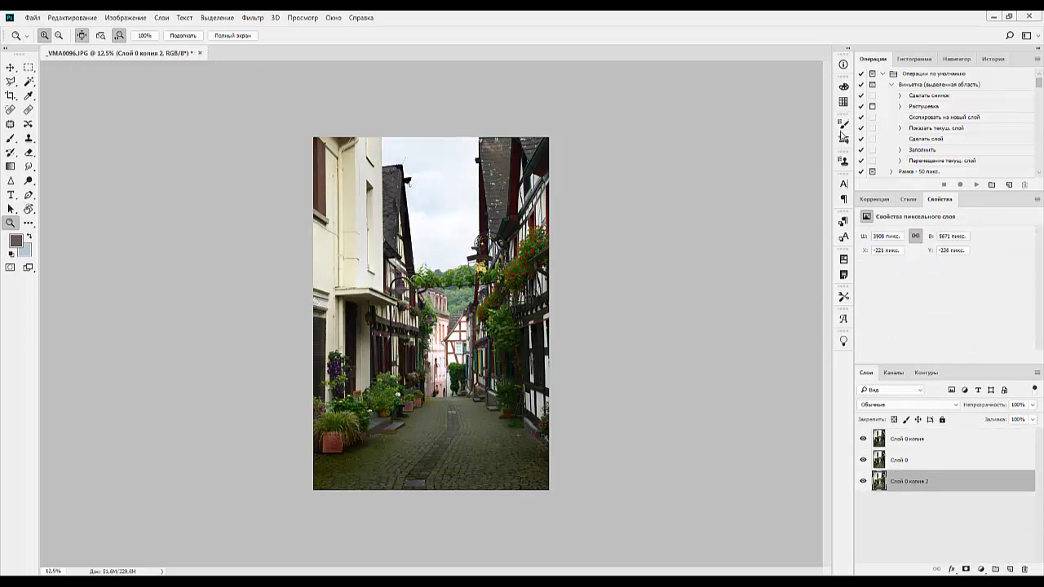
key("ctrl+z")
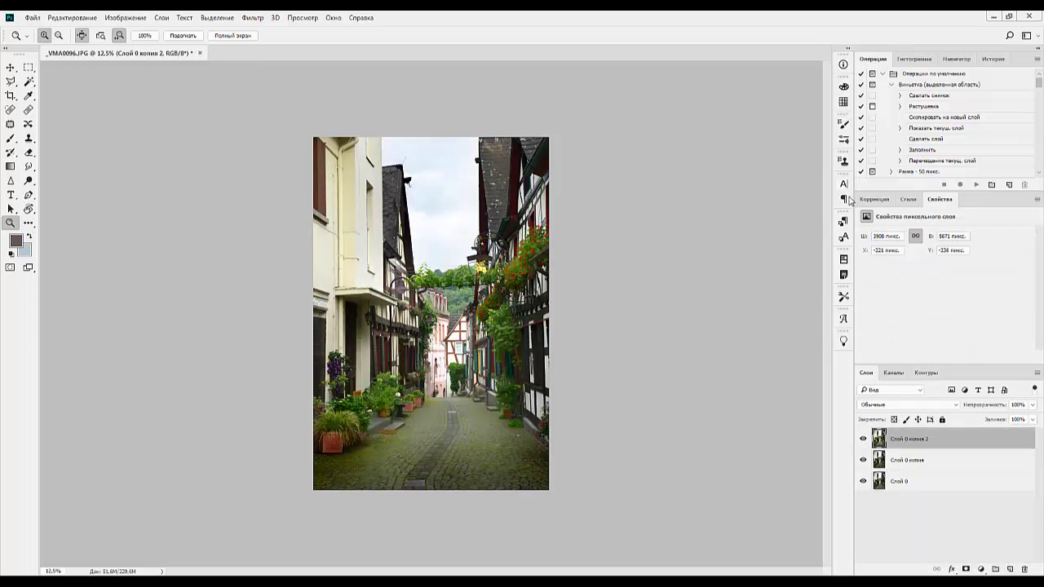
left_click_drag(949, 443, 1013, 567)
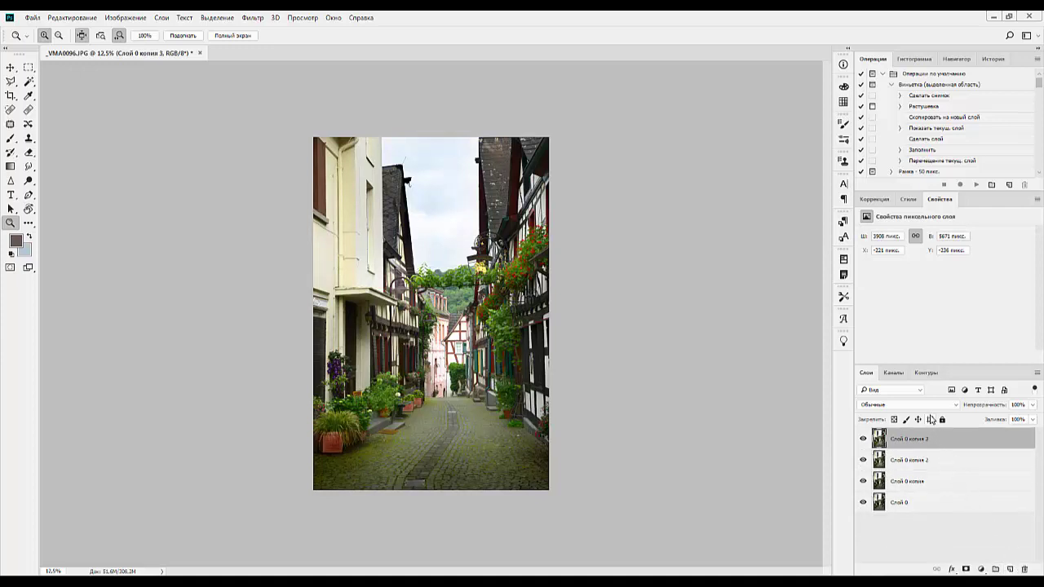
Add a Levels adjustment above the new layer copy with shadow input 84 to darken the photo strongly.
left_click(884, 203)
left_click(897, 224)
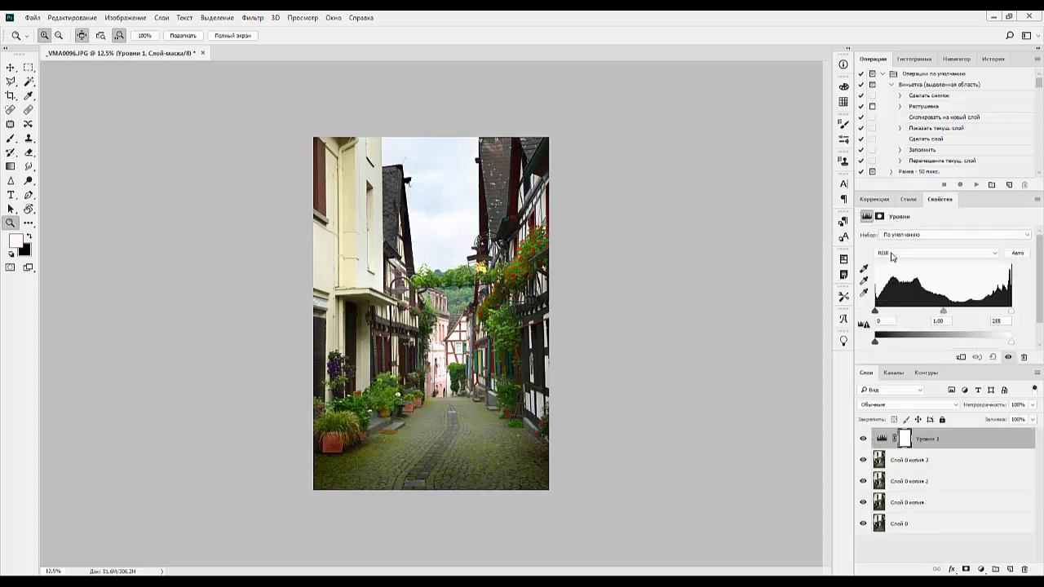
left_click_drag(876, 312, 921, 315)
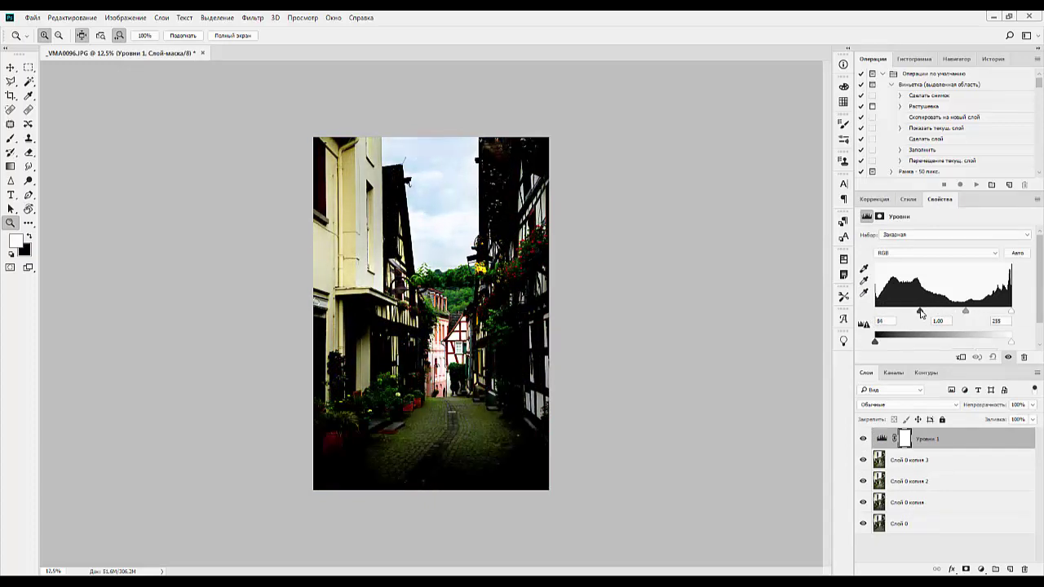
Invert the Levels mask and apply white gradients on it to bring back the darkening at the photo's edges.
left_click(905, 440)
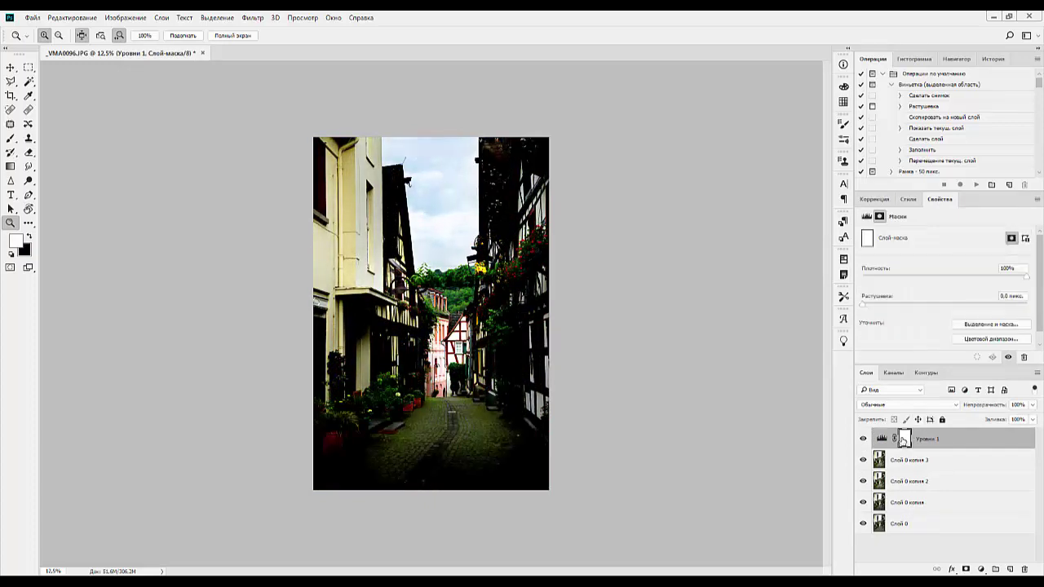
key("ctrl+i")
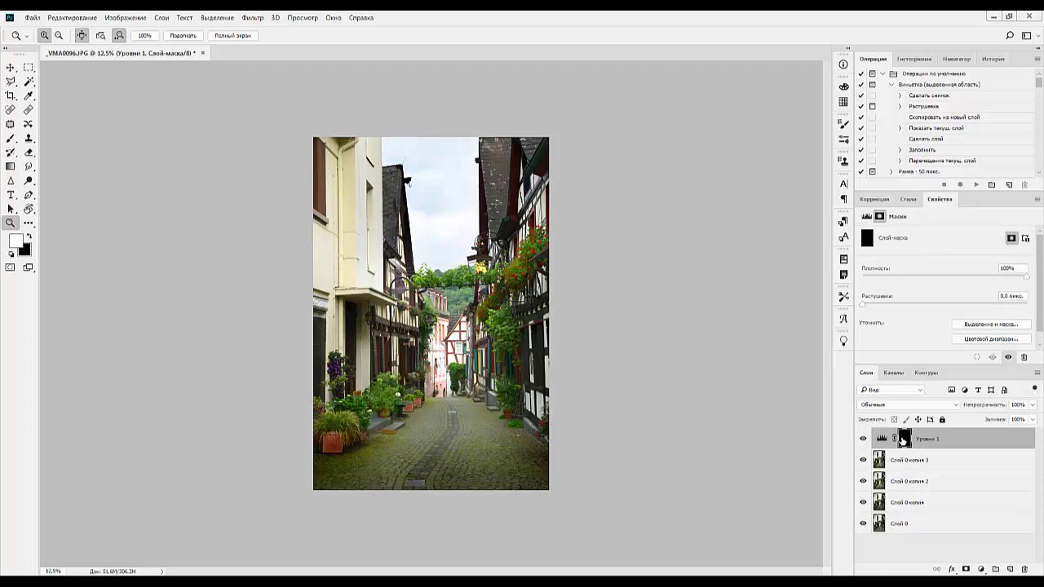
left_click(11, 166)
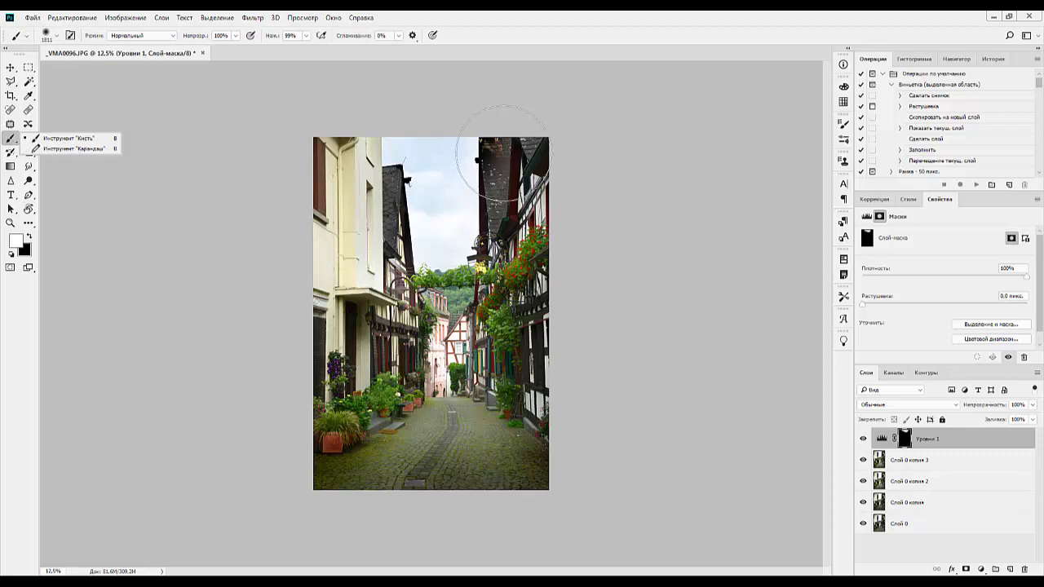
Prepare a soft round brush of 143 px with 0% hardness and black foreground for the Levels mask.
left_click(31, 238)
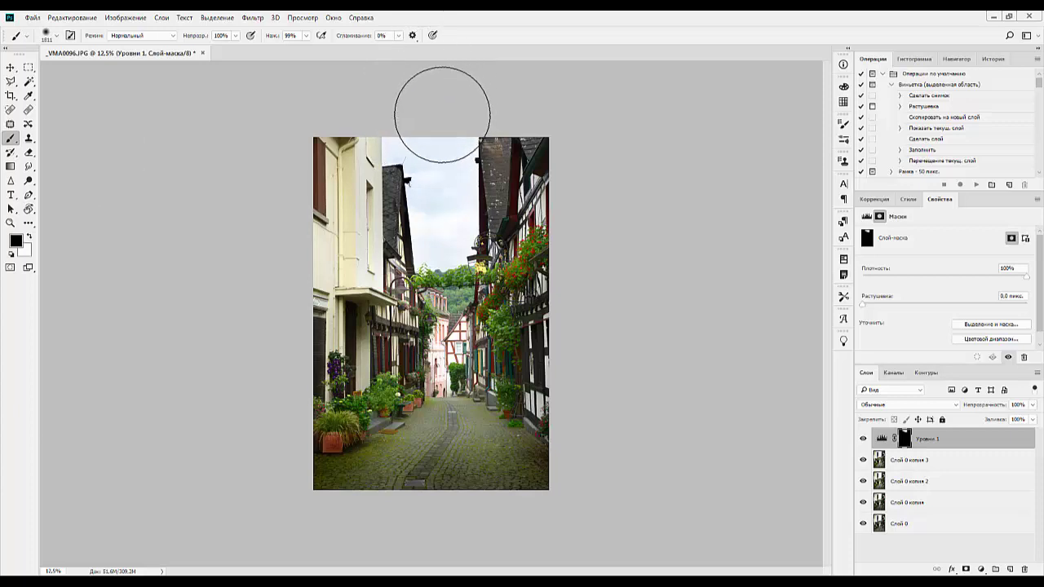
left_click(35, 234)
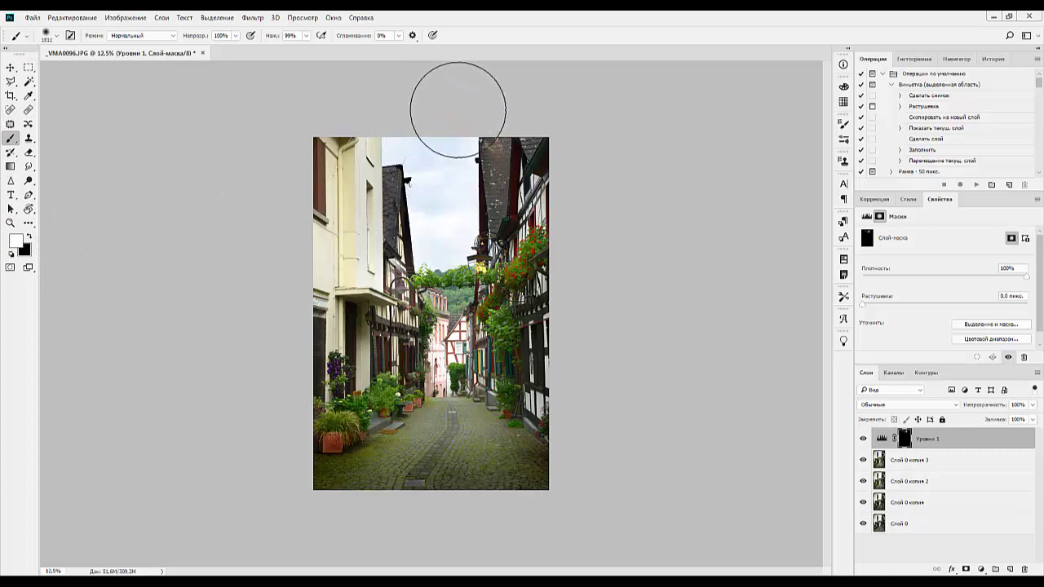
left_click(30, 237)
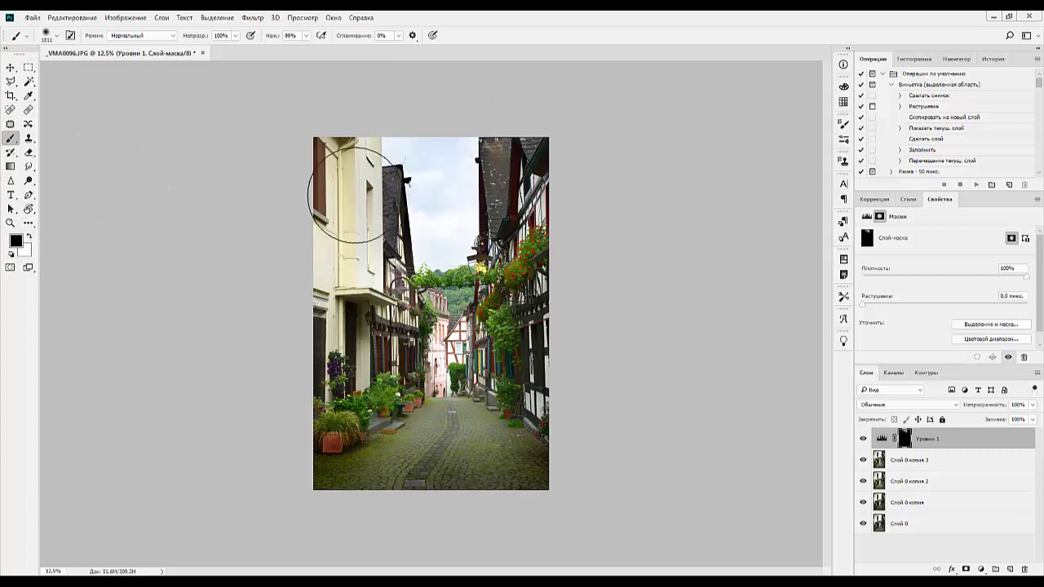
right_click(365, 190)
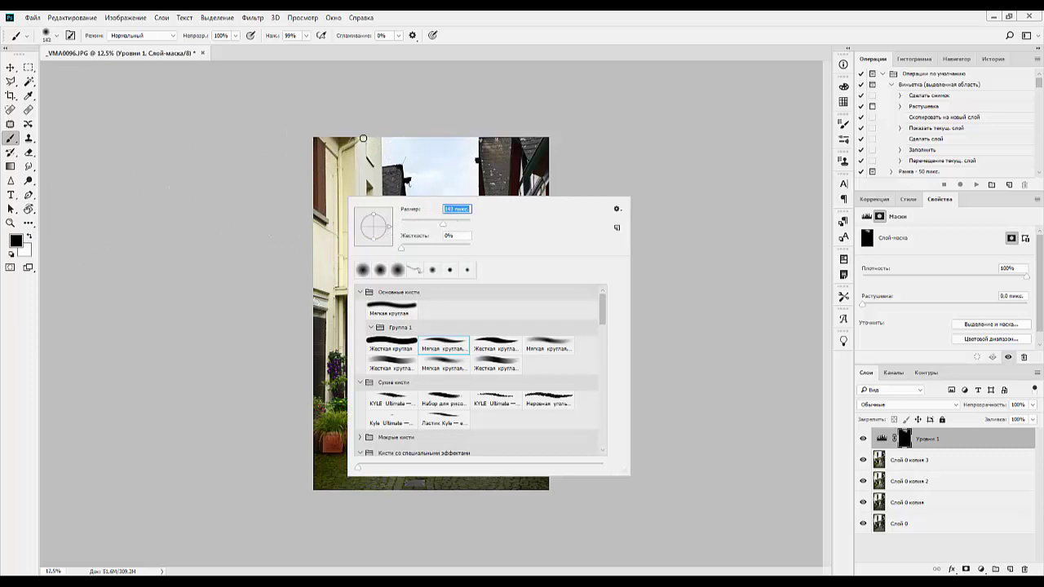
key("Return")
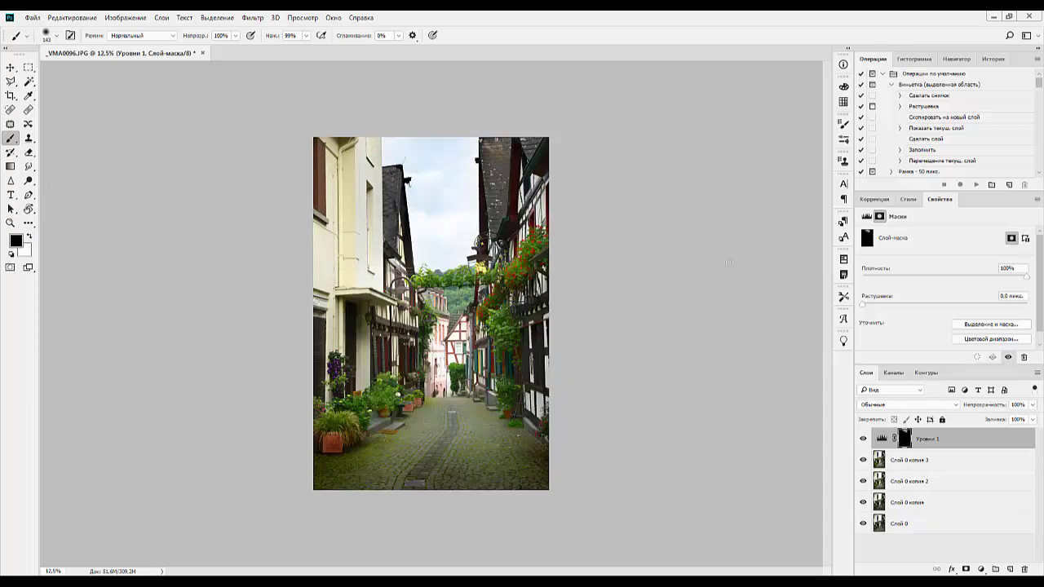
key("ctrl+plus")
key("ctrl+plus")
key("ctrl+plus")
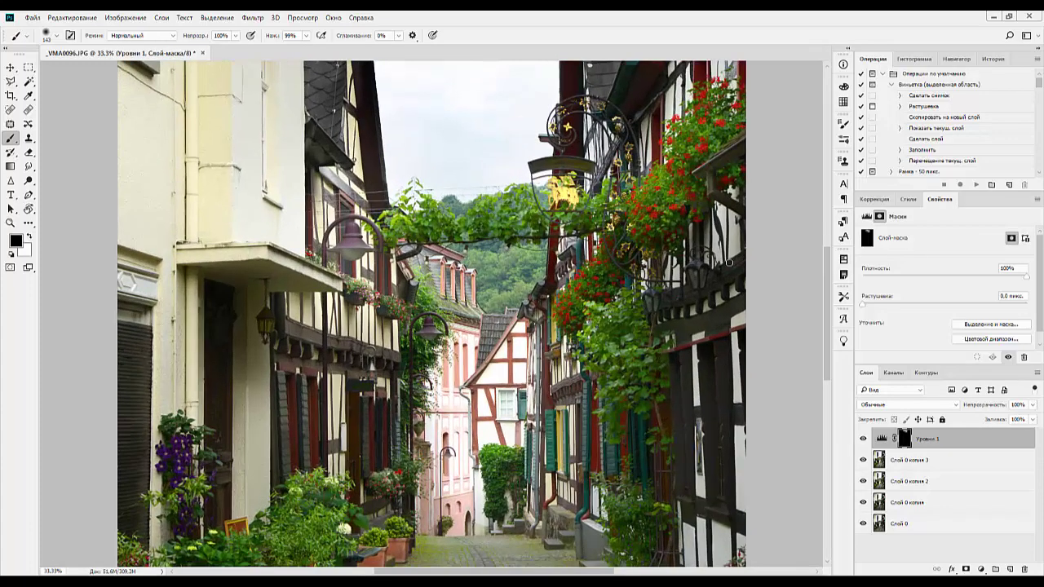
key("ctrl+minus")
key("ctrl+minus")
key("ctrl+minus")
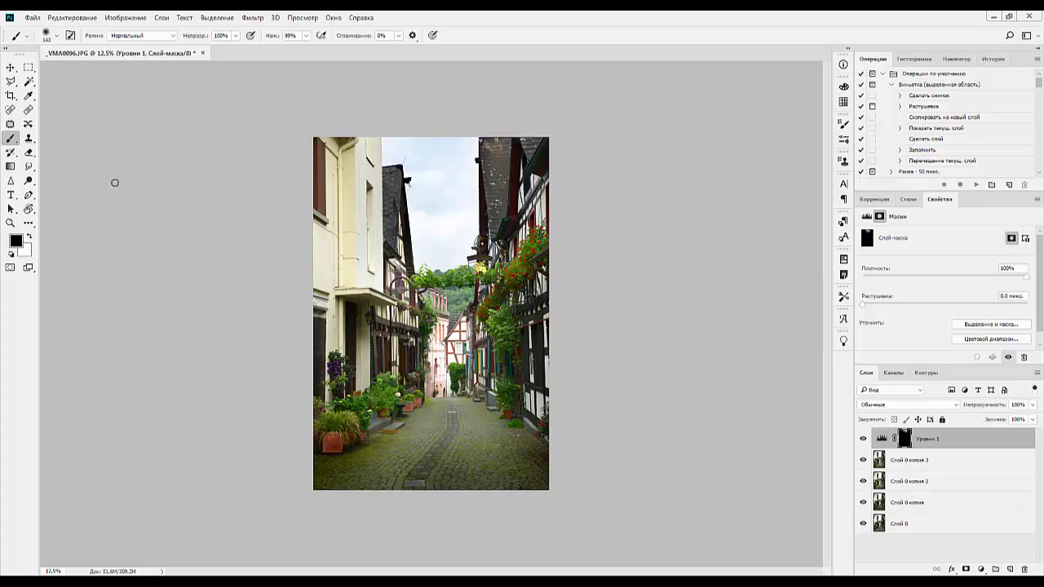
Open the photo's file information, enter the stock image number as a keyword and clear the keywords field again.
left_click(32, 17)
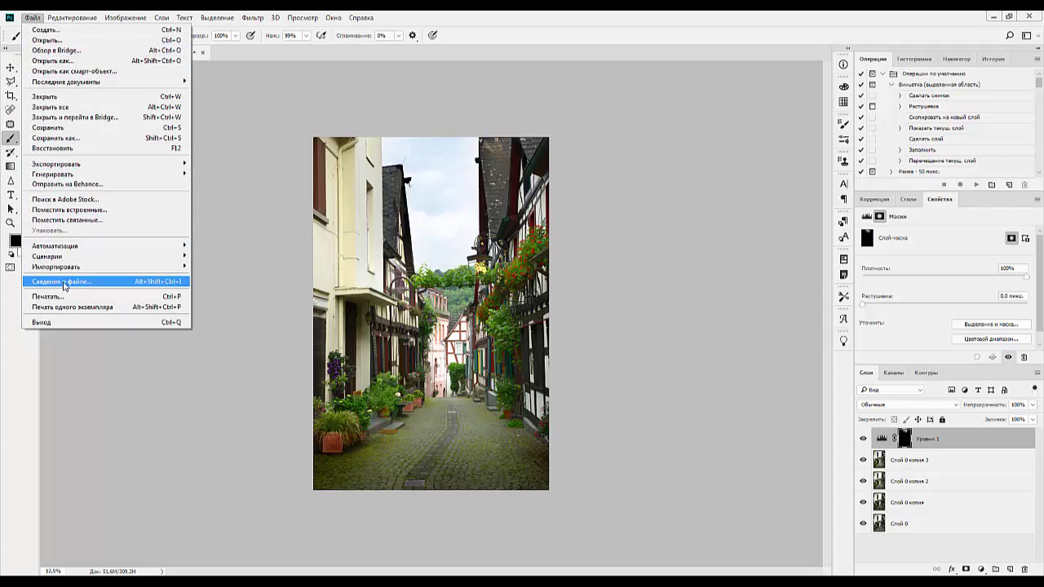
left_click(63, 282)
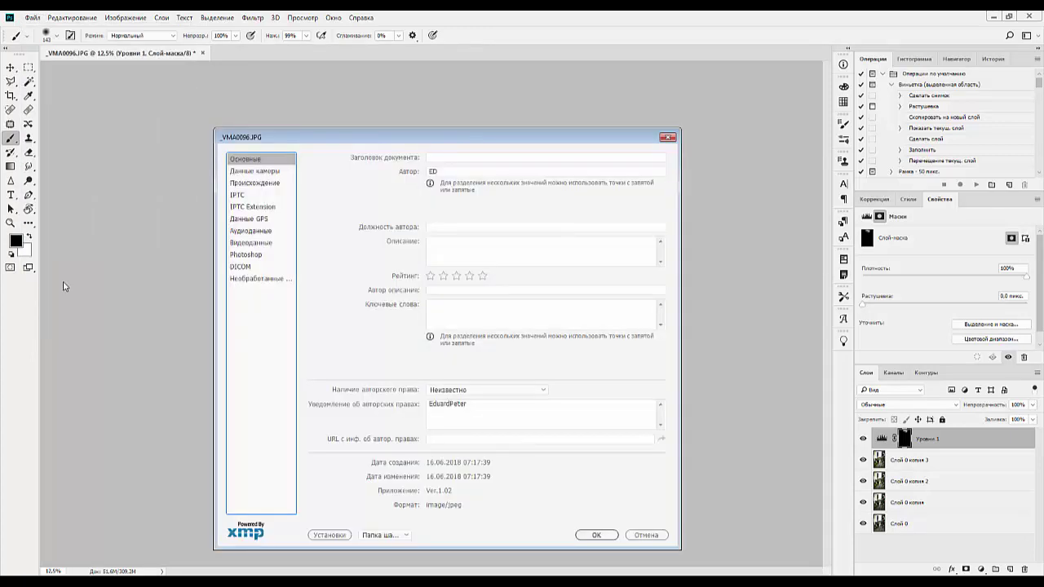
left_click(463, 313)
type("726219772")
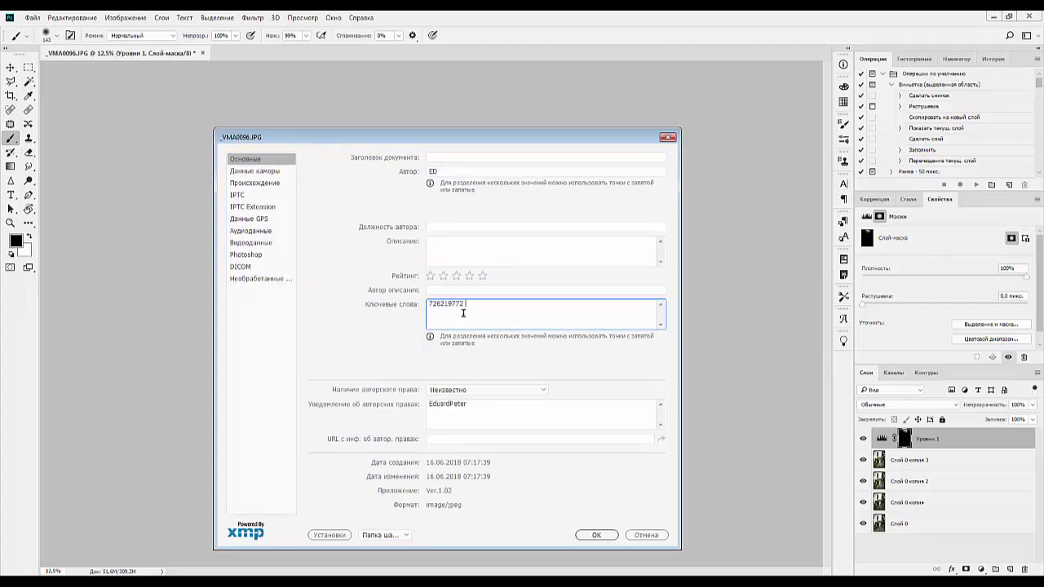
left_click_drag(473, 306, 323, 299)
key("Delete")
Switch to the browser, mark image 726219772 in the Microstock Keyword Tool and copy the English town description from Google Übersetzer.
key("alt+Tab")
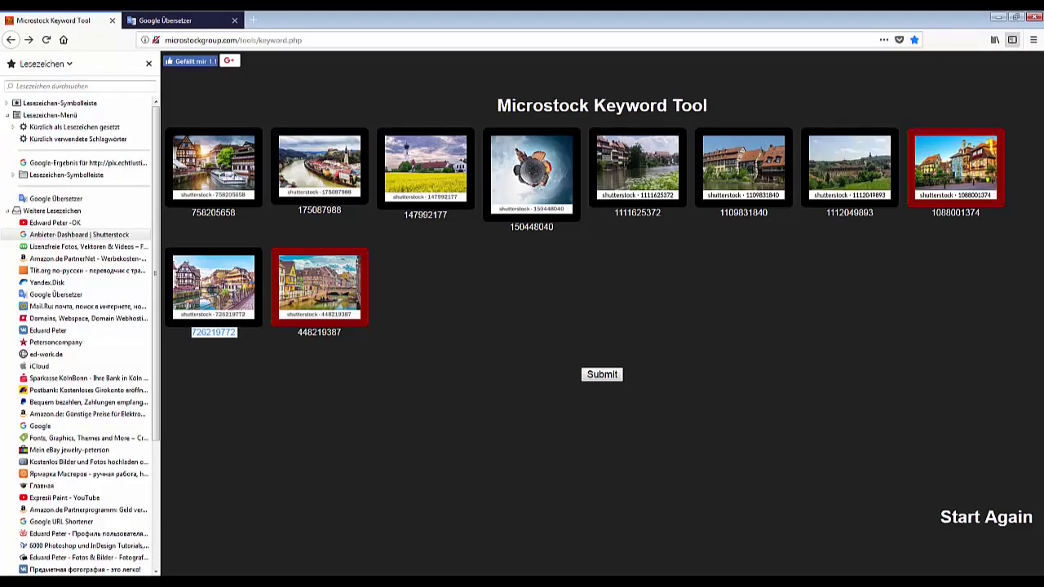
left_click(224, 296)
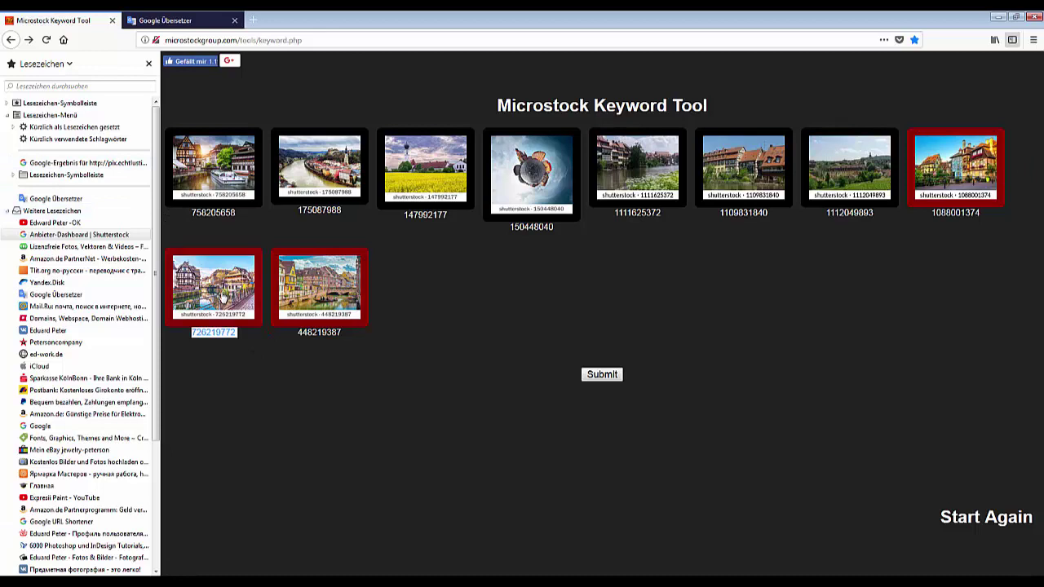
left_click(166, 20)
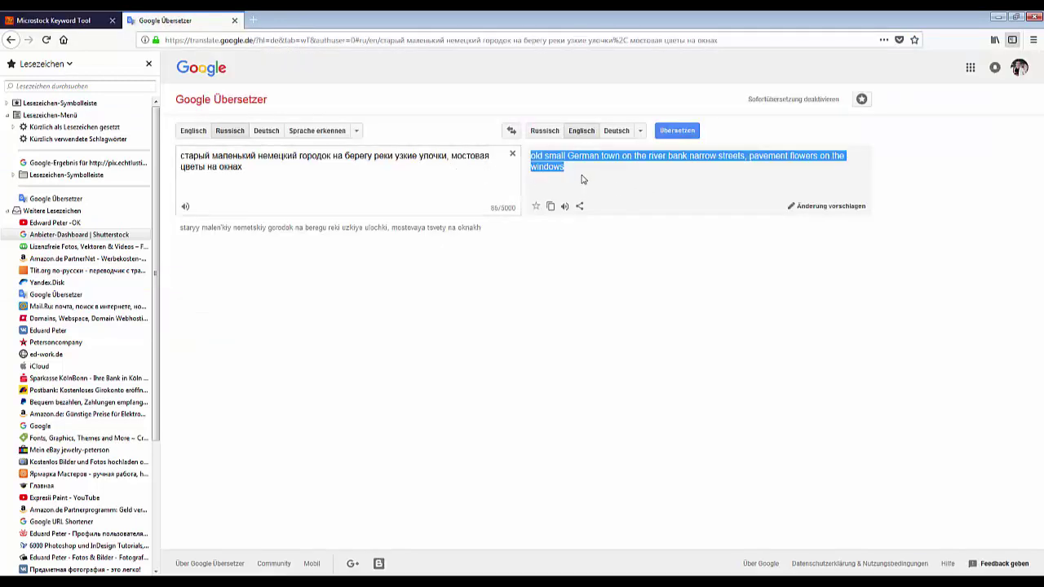
left_click_drag(566, 167, 527, 160)
key("ctrl+c")
left_click(62, 21)
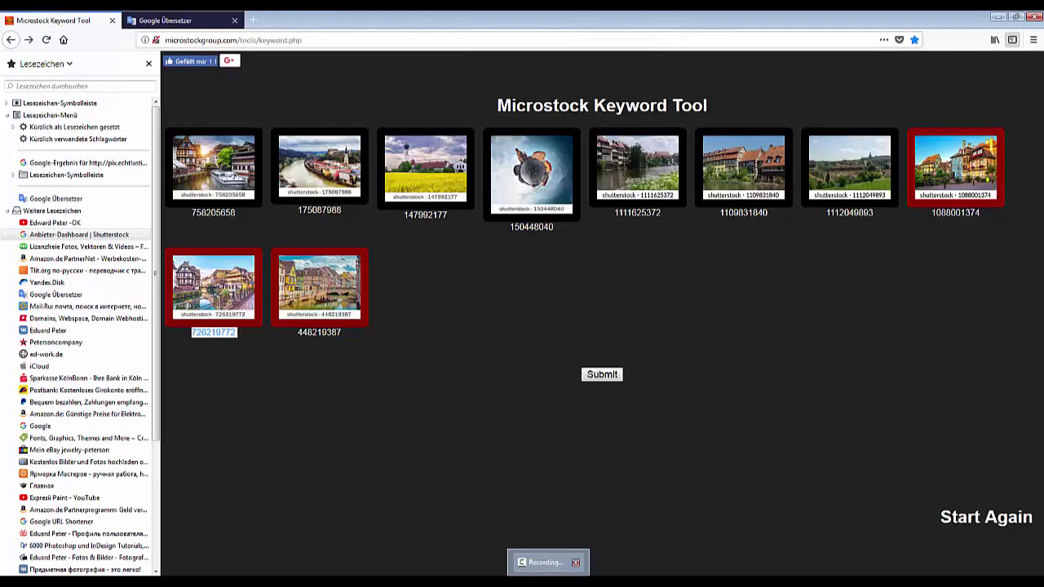
Switch to Photoshop and enter "old small German town on the river bank narrow streets, pavement flowers on the windows" as document title and description.
left_click(459, 562)
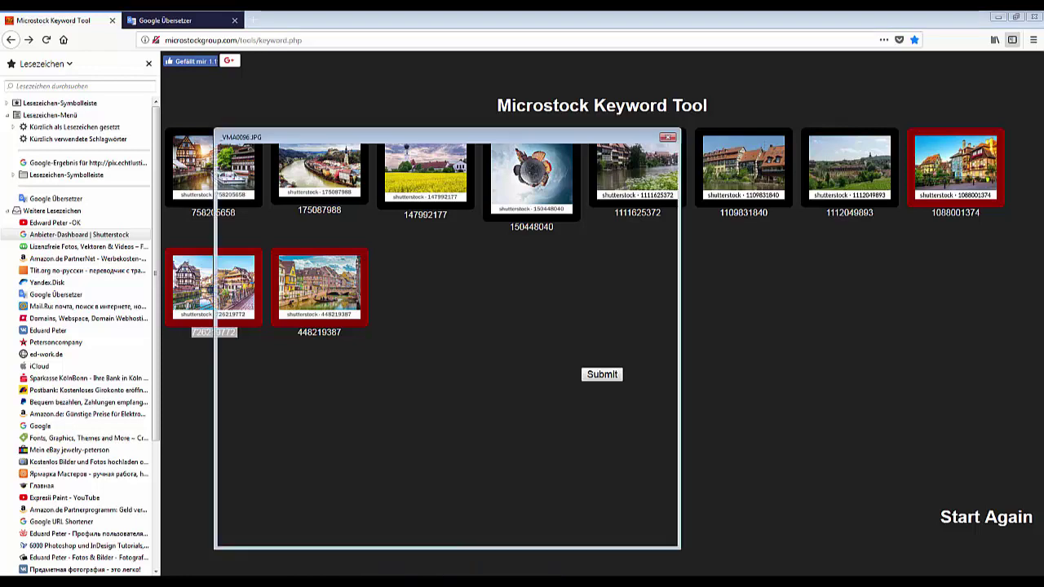
key("ctrl+v")
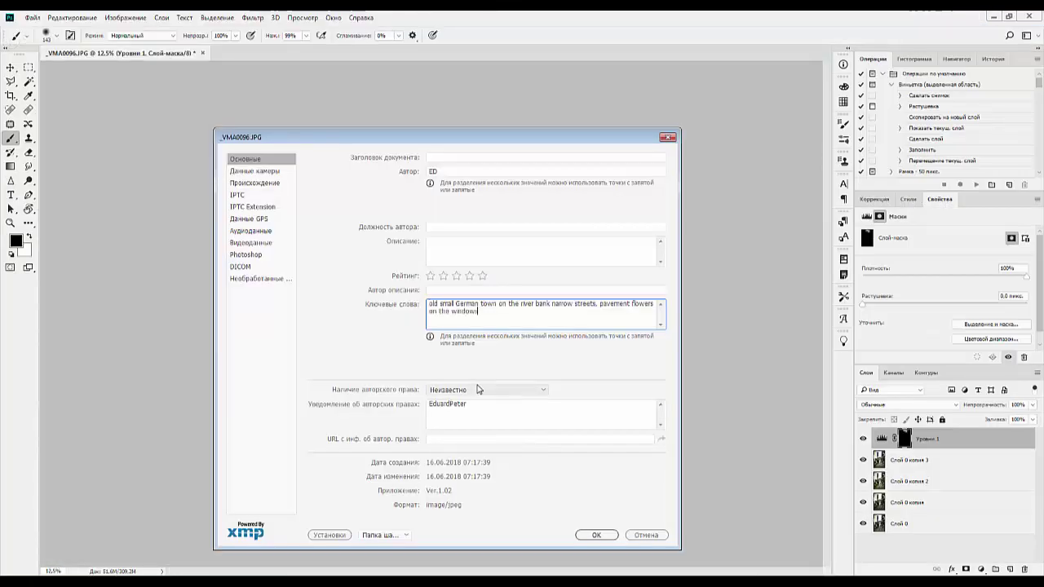
key("ctrl+z")
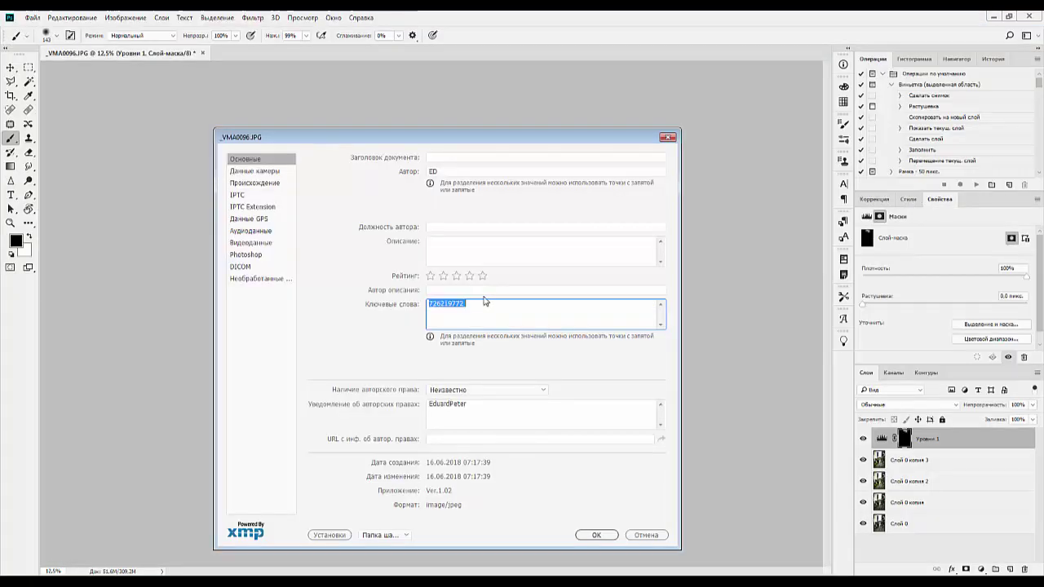
left_click(438, 155)
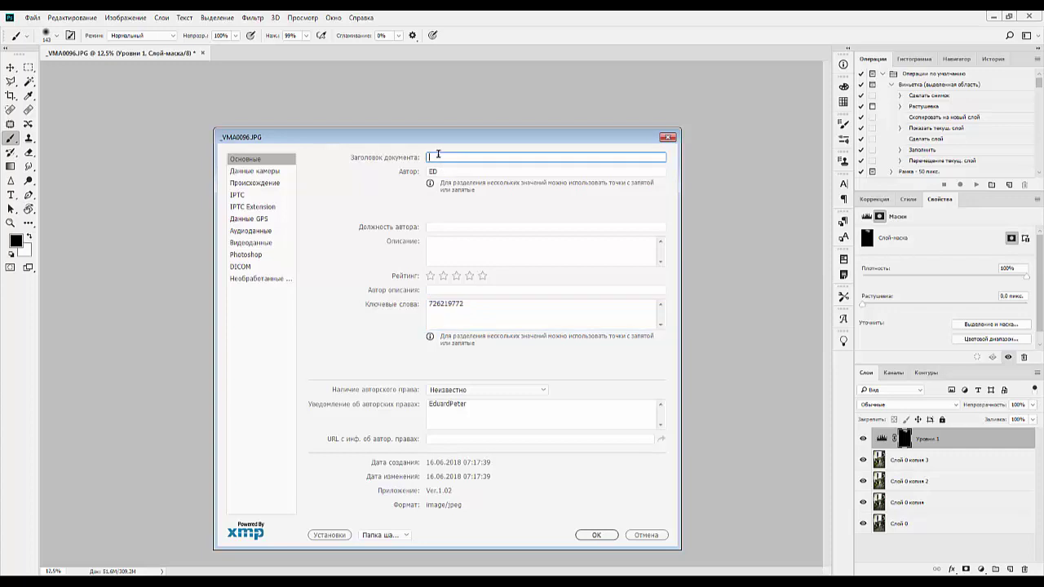
key("ctrl+v")
left_click(438, 249)
key("ctrl+v")
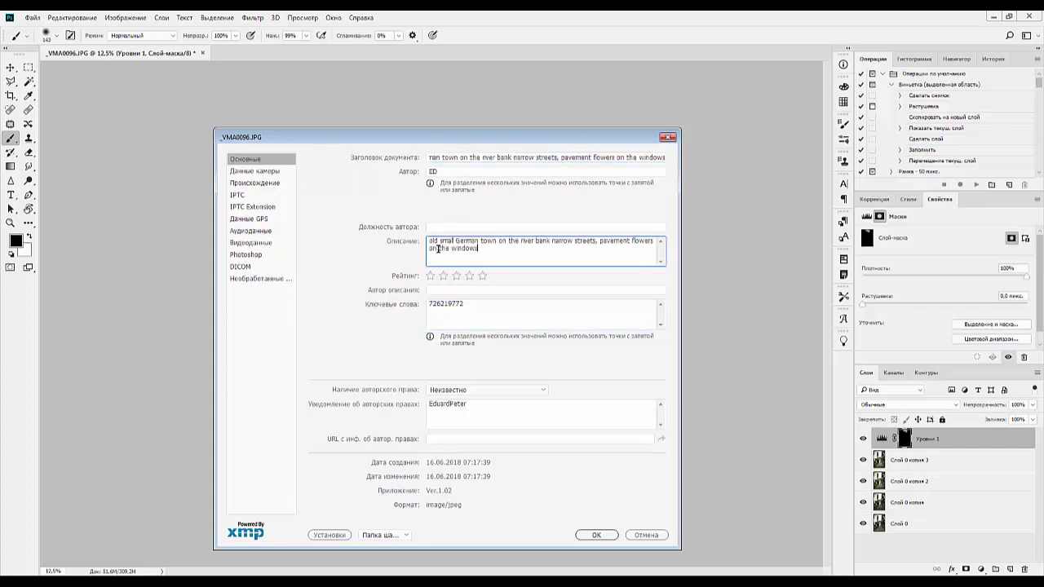
Clear the stock image number from the keywords field of the file information.
left_click(454, 308)
key("ctrl+a")
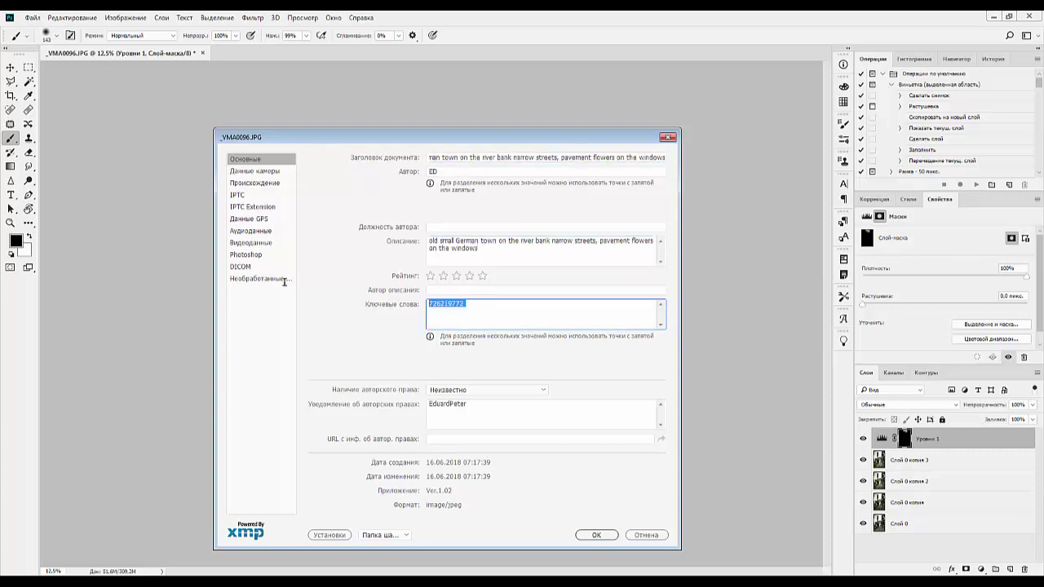
key("Delete")
Switch to the browser, submit the marked images and pick the keywords medieval, old, little, german, petite, picturesque and travel.
key("alt+Tab")
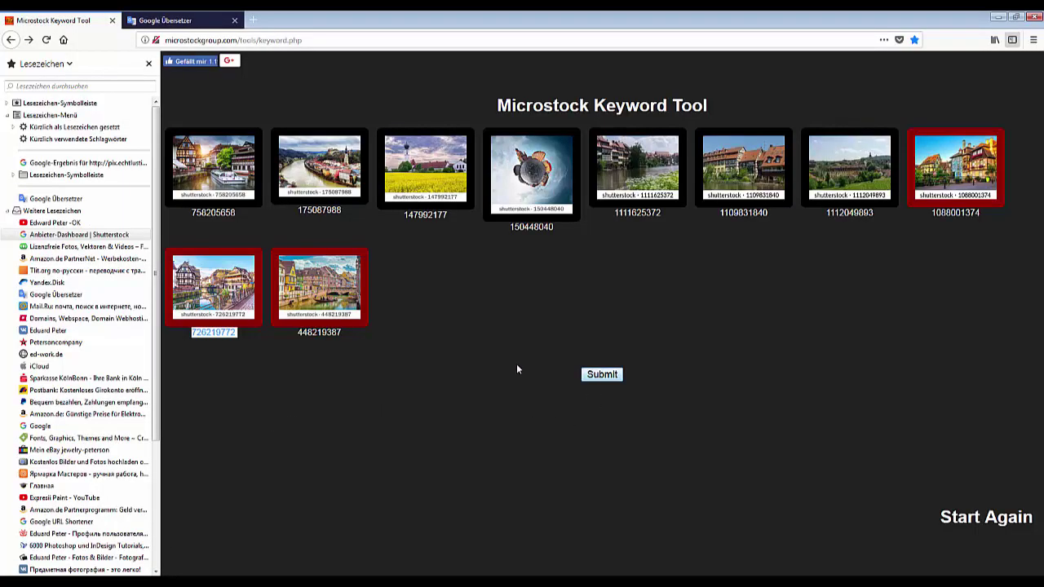
left_click(602, 375)
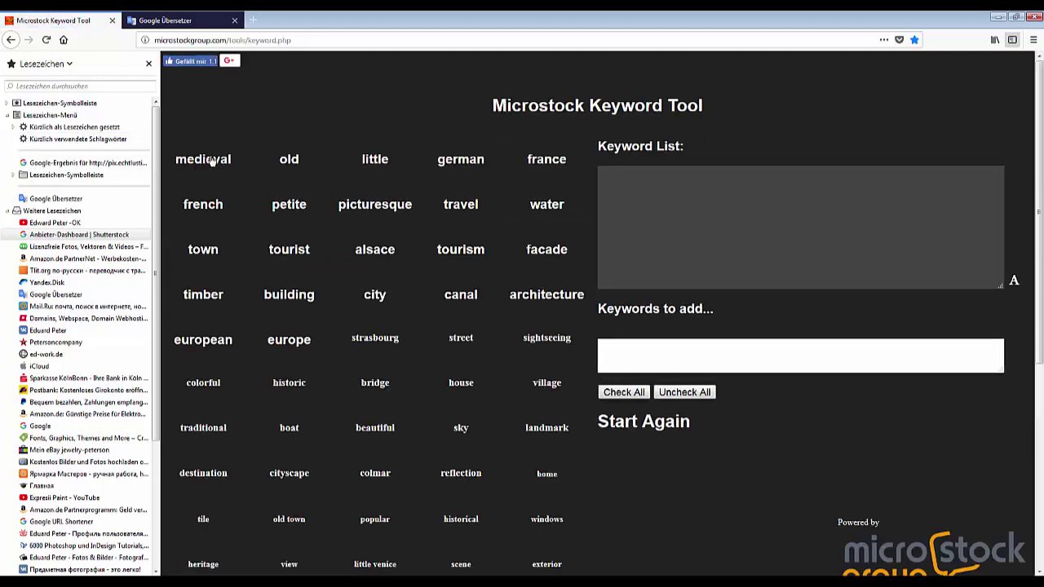
left_click(214, 162)
left_click(282, 162)
left_click(374, 161)
left_click(465, 162)
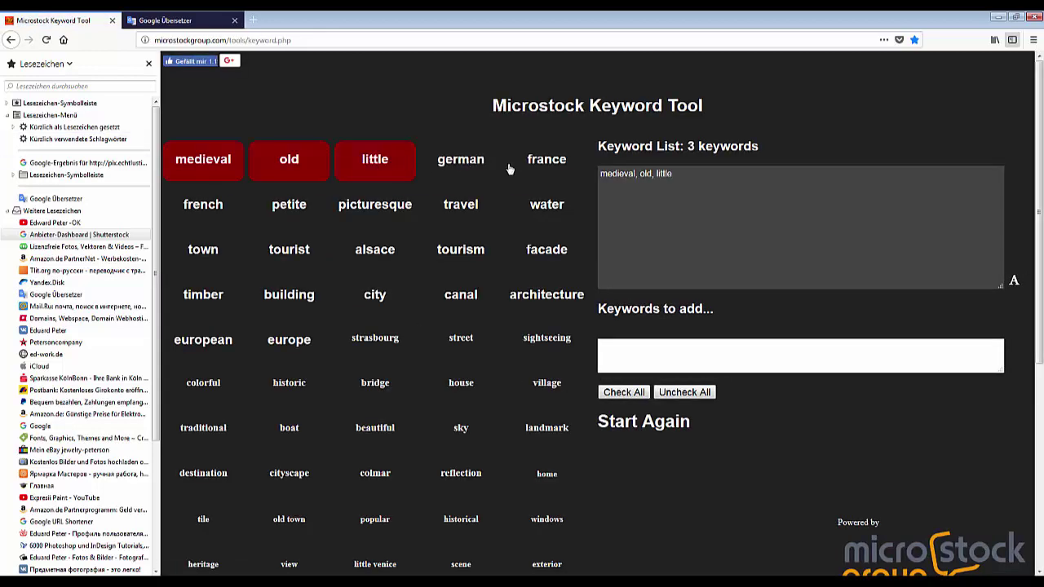
left_click(297, 207)
left_click(403, 209)
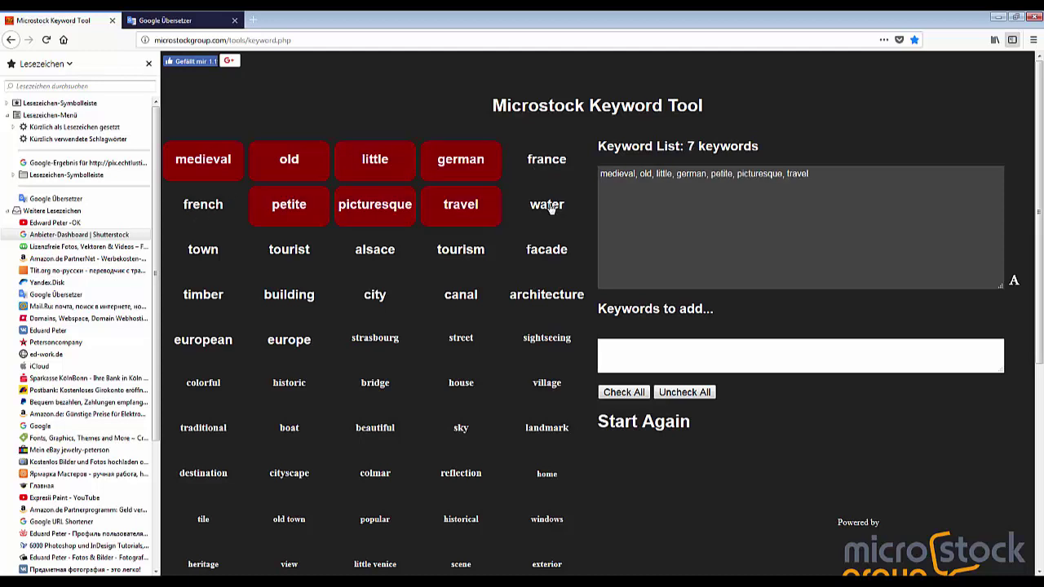
Add the keywords water, town, tourist, alsace, tourism and facade to the keyword list.
left_click(546, 207)
left_click(200, 251)
left_click(287, 255)
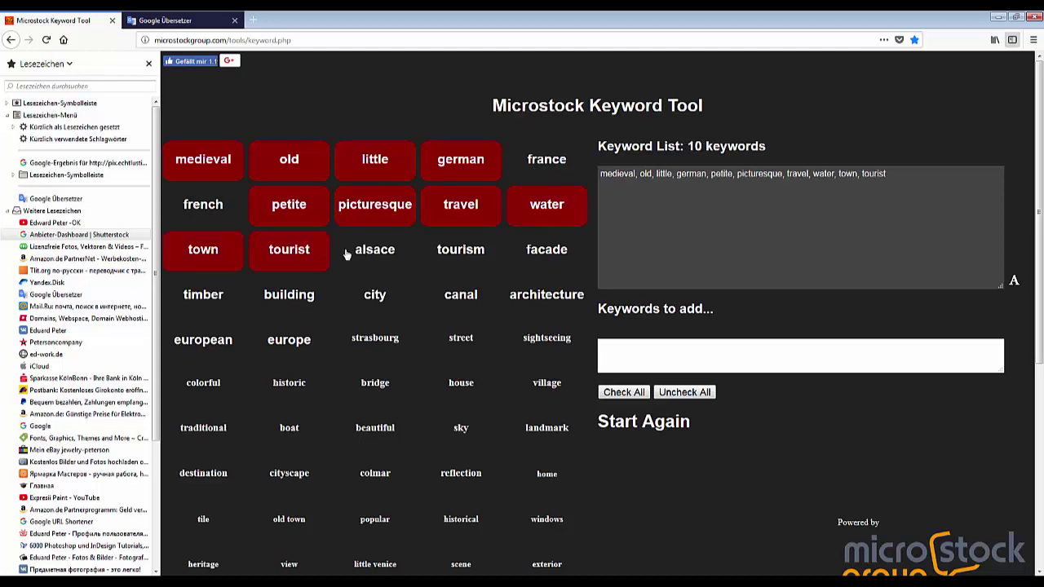
left_click(376, 256)
left_click(474, 253)
left_click(536, 253)
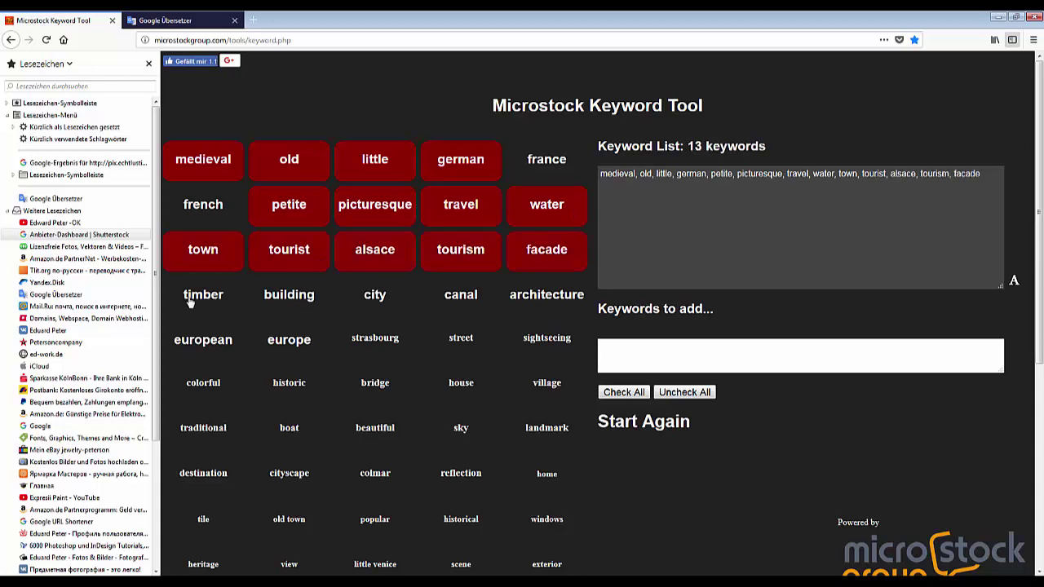
Add the keywords timber, building, city, canal, architecture, european and europe to the keyword list.
left_click(192, 301)
left_click(303, 299)
left_click(366, 300)
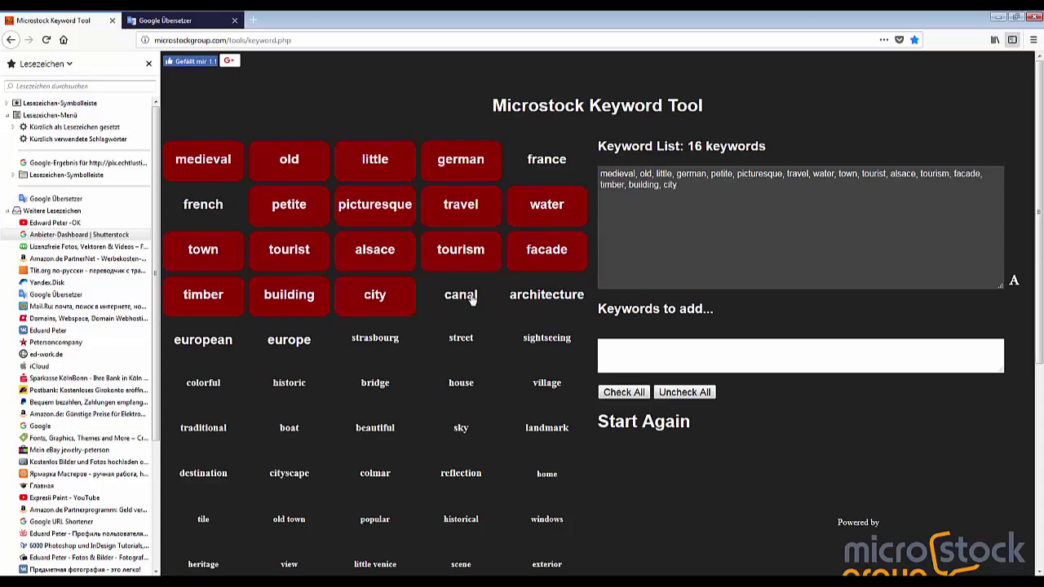
left_click(472, 298)
left_click(543, 299)
left_click(203, 343)
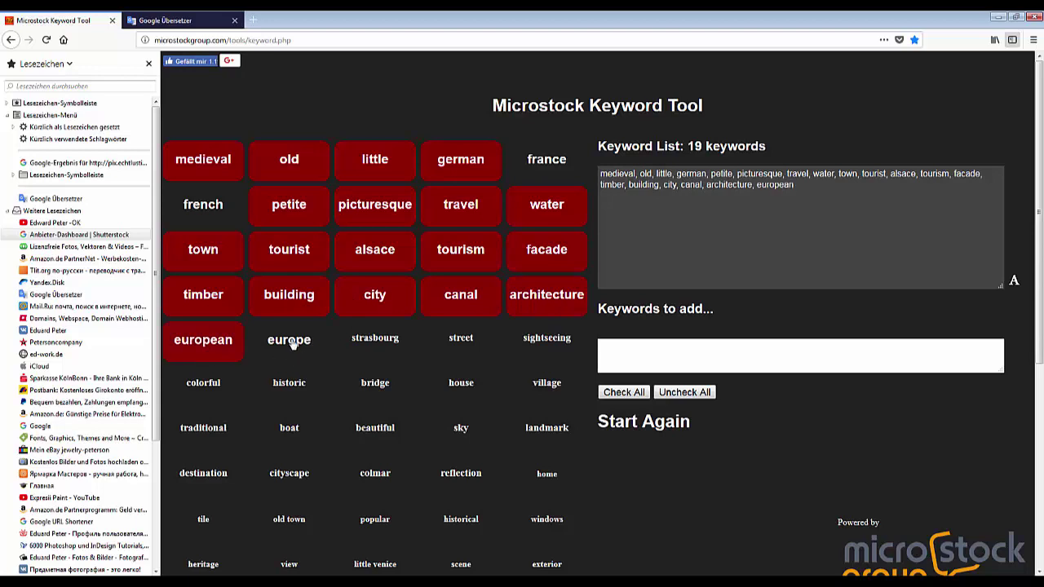
left_click(293, 346)
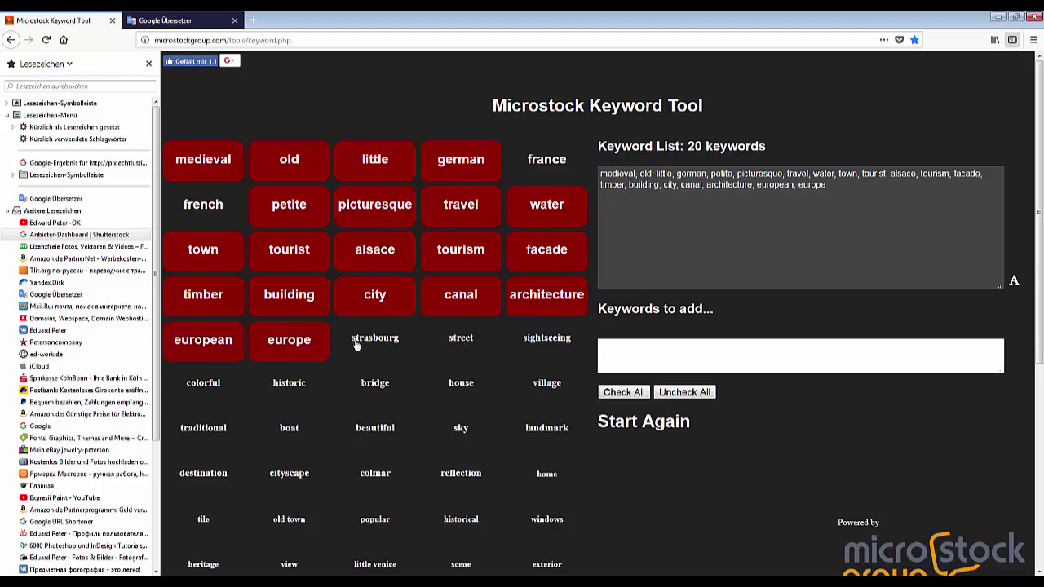
Add the keywords street, village, house, beautiful and sky to the keyword list.
left_click(461, 342)
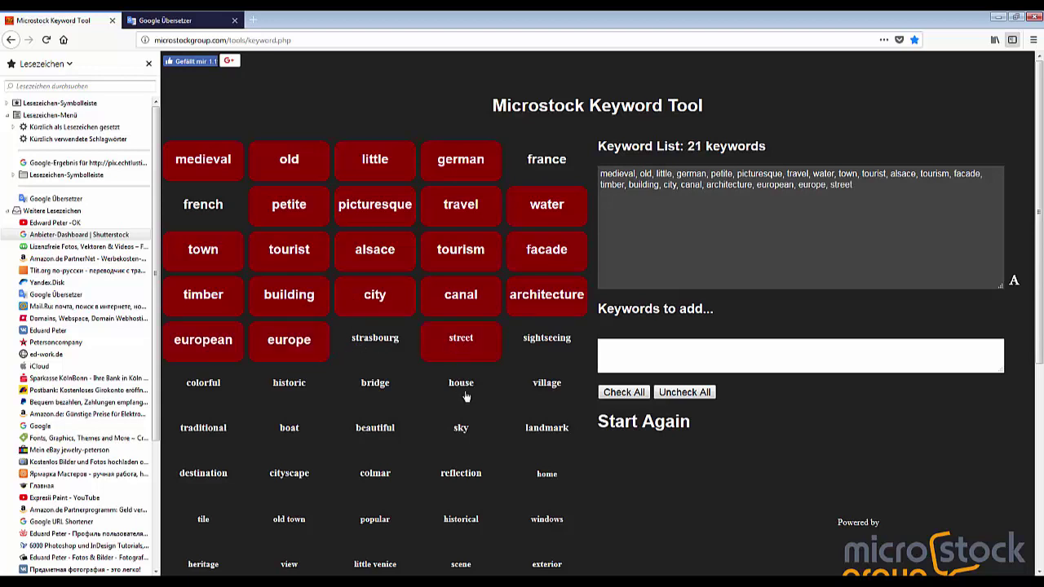
left_click(532, 386)
left_click(457, 386)
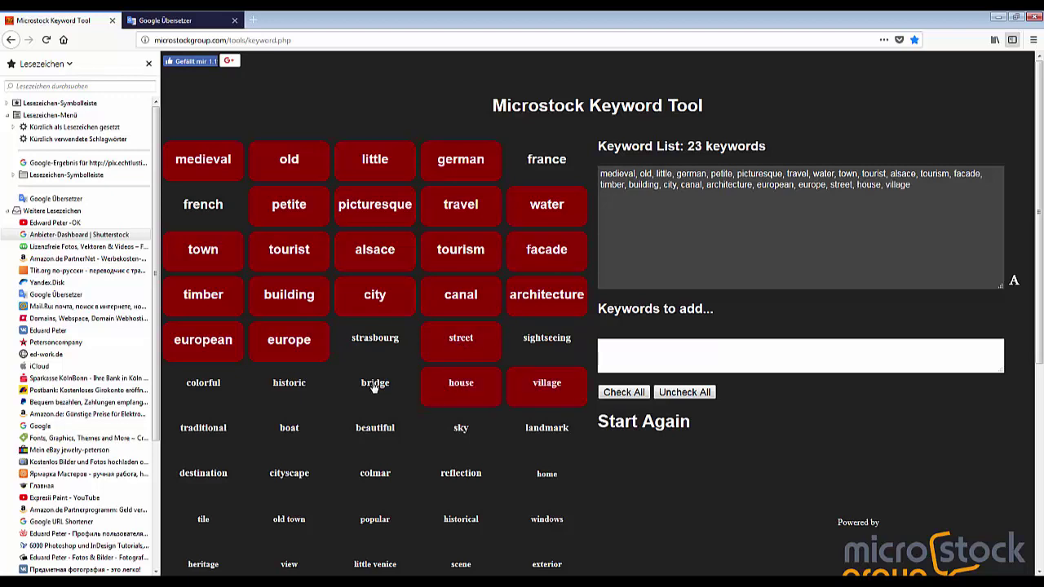
scroll(374, 386, "down", 1)
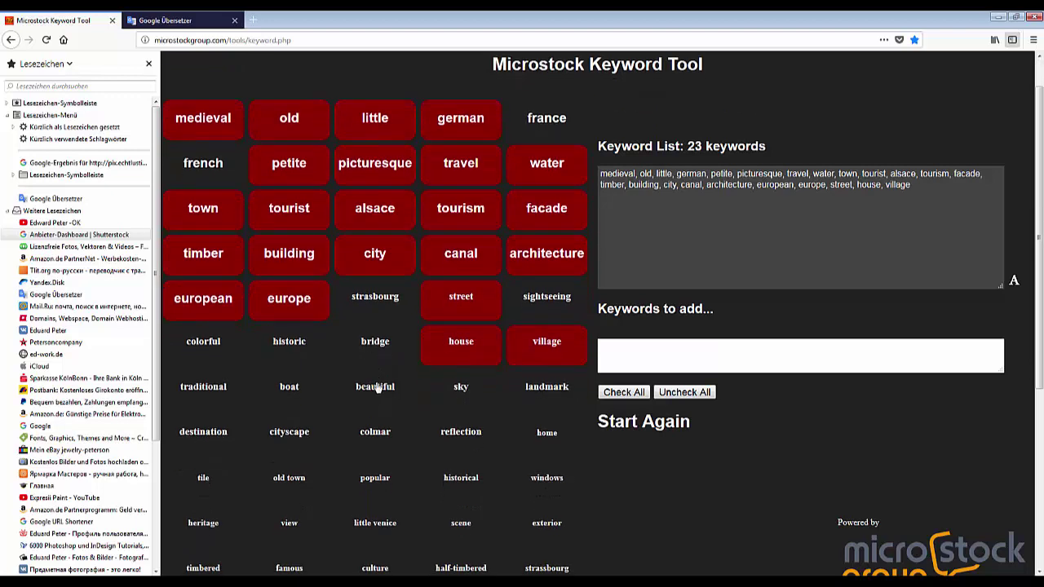
left_click(377, 389)
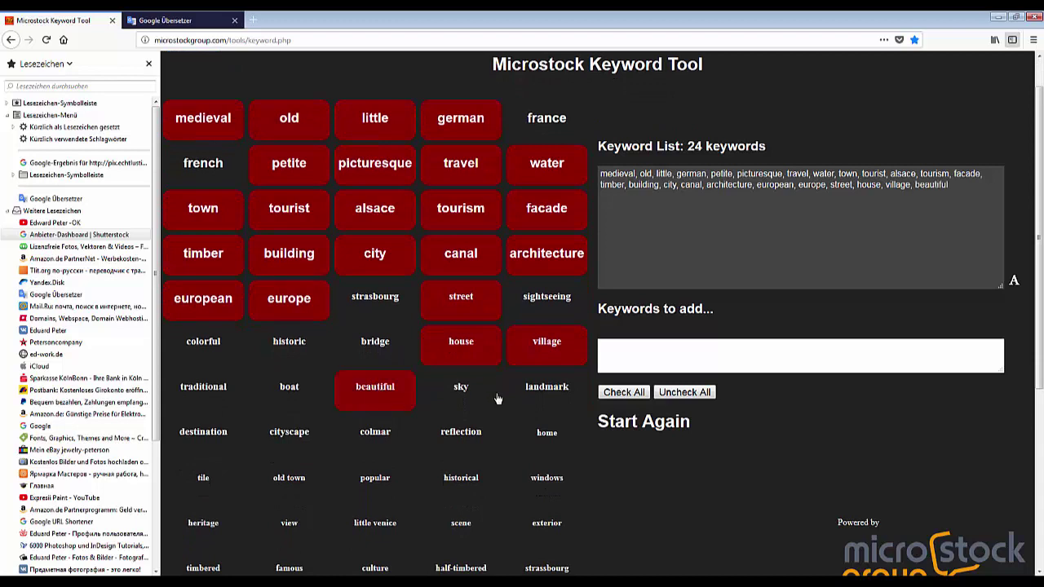
left_click(447, 391)
Add the keywords popular, historical, windows, culture, outdoor, colorful and historic to the keyword list.
scroll(447, 436, "down", 3)
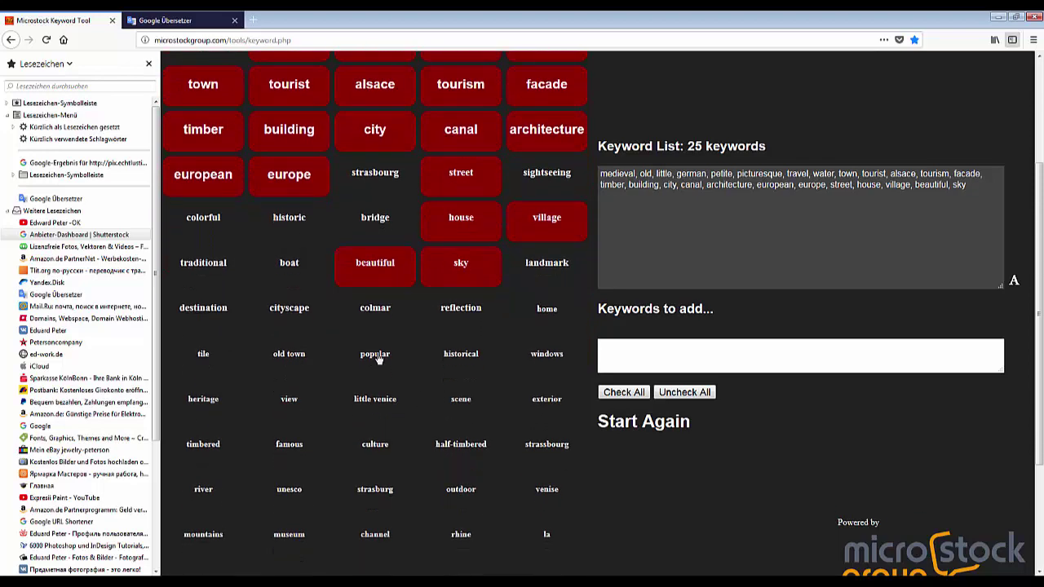
left_click(378, 356)
left_click(459, 357)
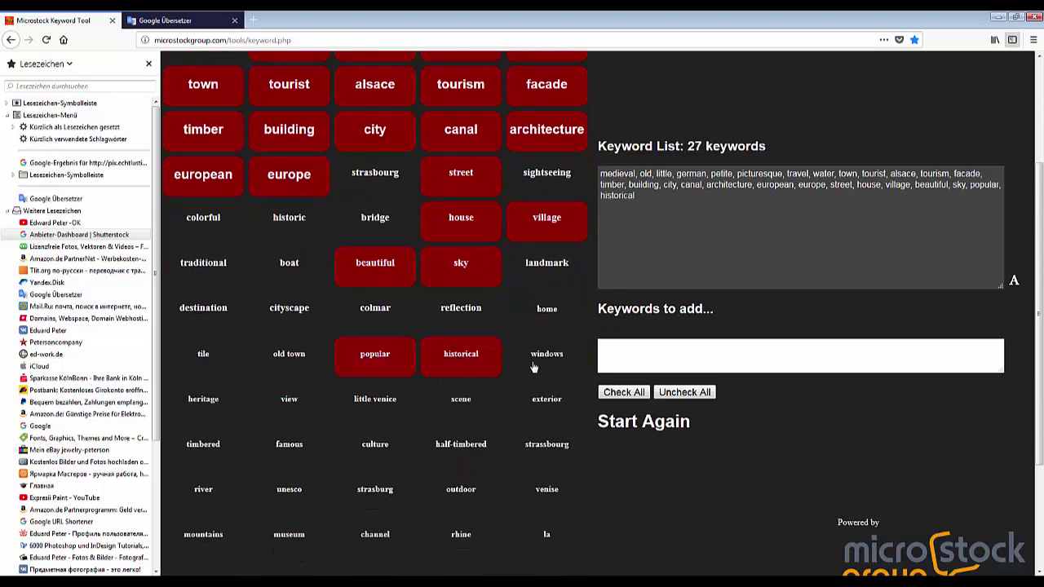
left_click(547, 356)
left_click(379, 443)
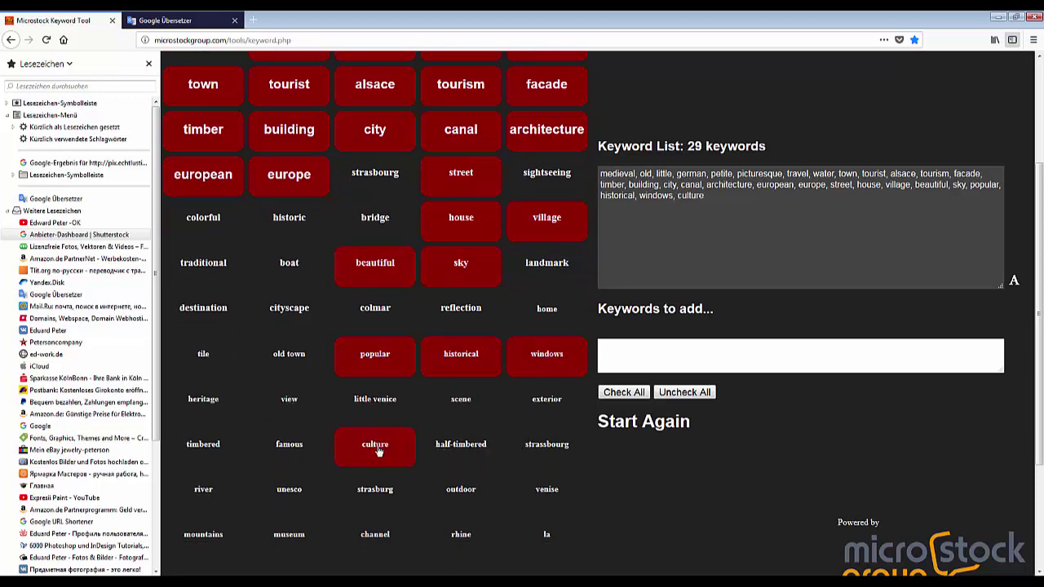
left_click(459, 490)
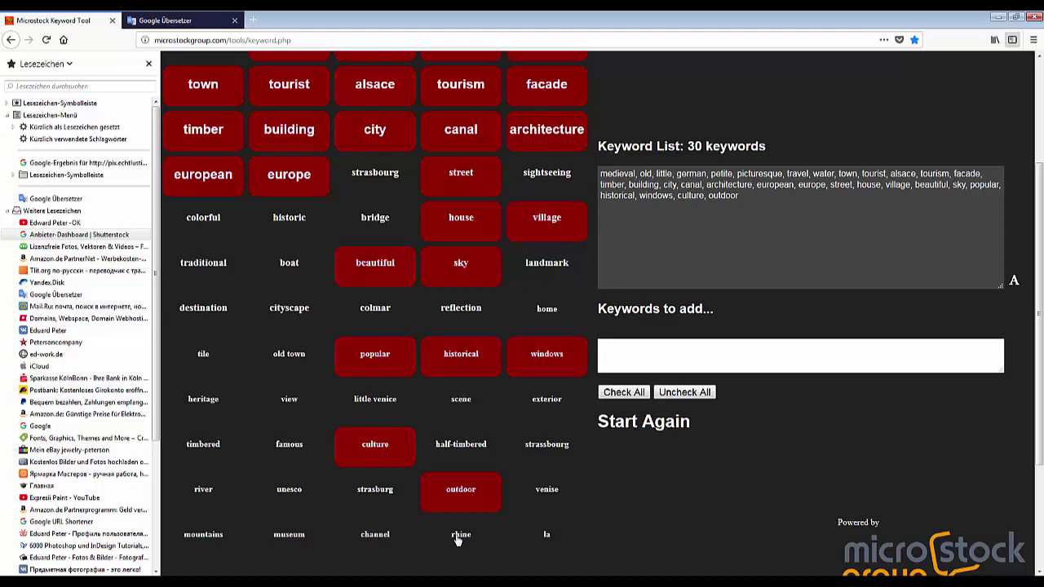
left_click(203, 221)
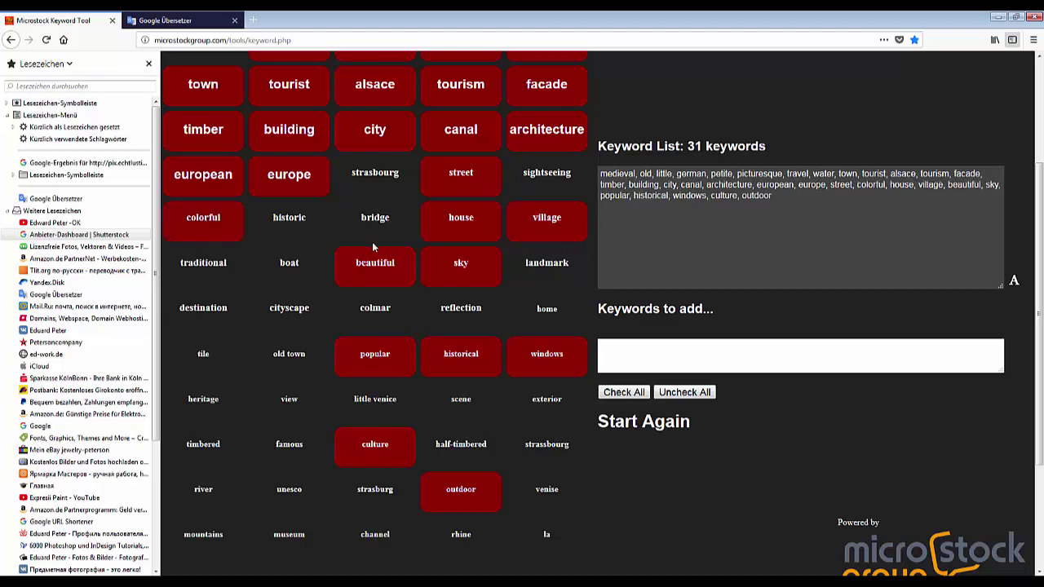
left_click(286, 220)
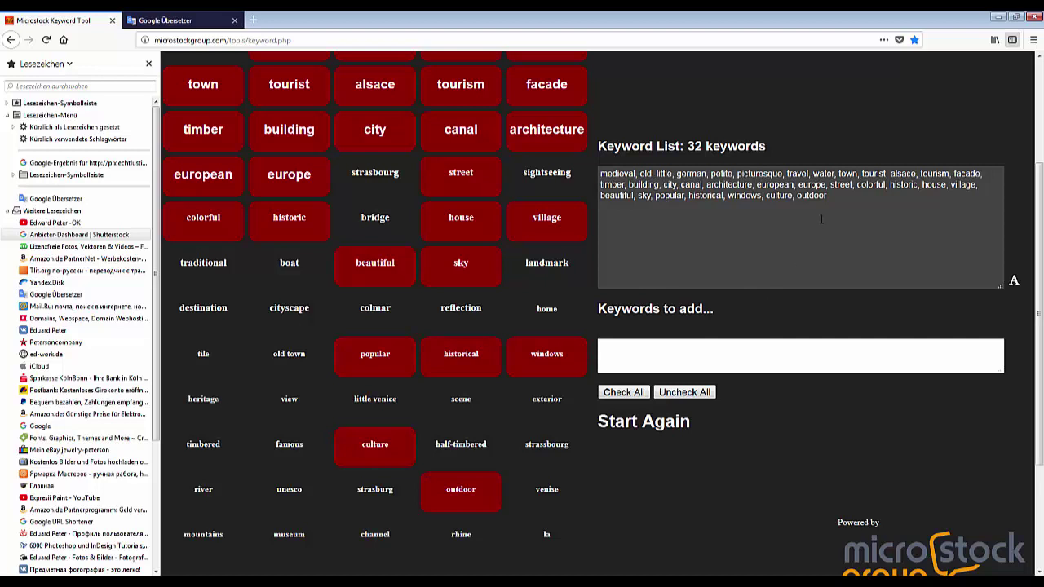
Copy the complete keyword list, switch to Photoshop and paste it into the keywords field of the file information.
left_click_drag(842, 196, 602, 176)
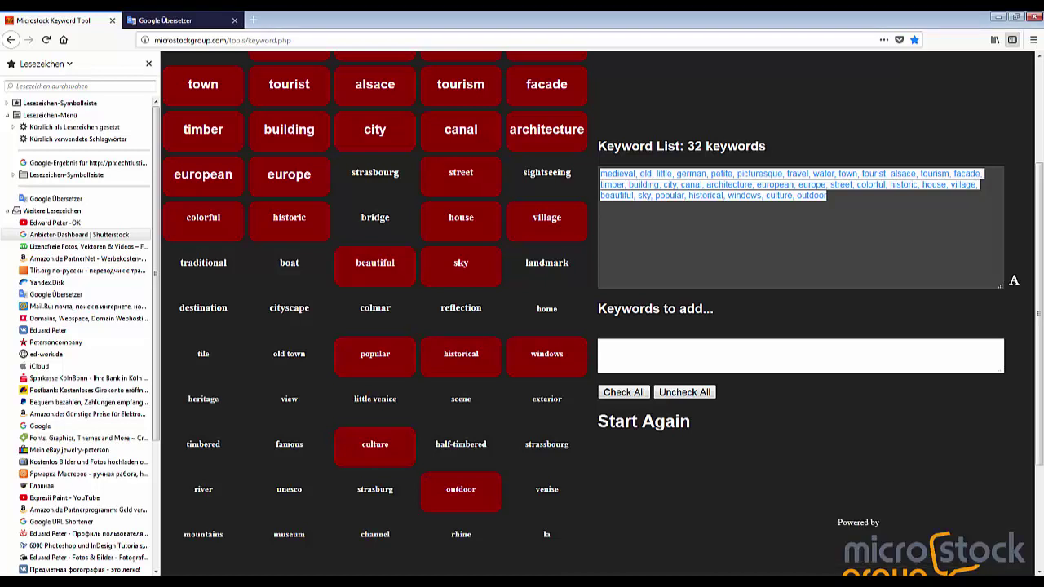
left_click(408, 561)
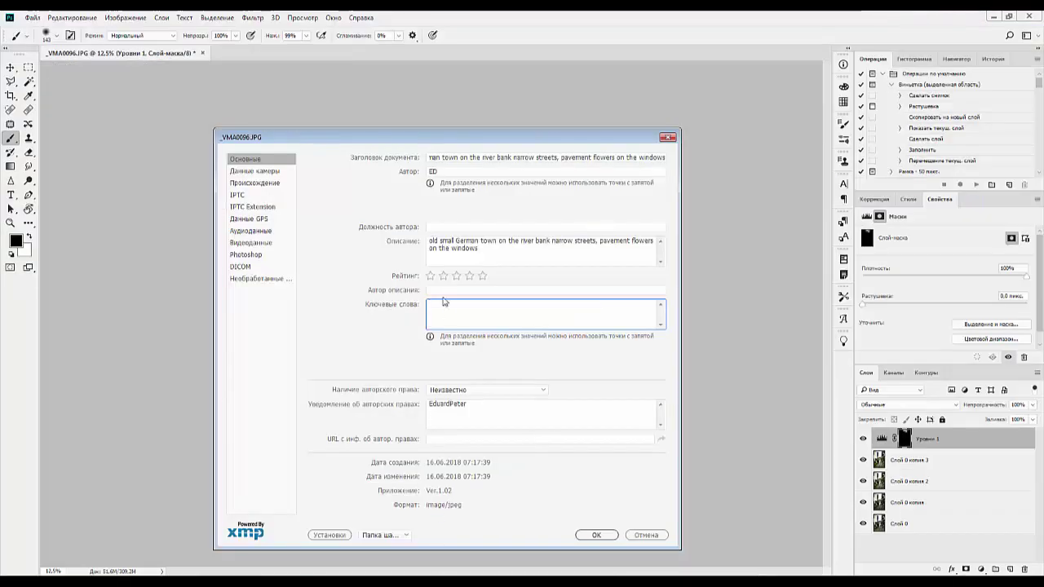
type("tourist, alsace, tourism, facade, timber, building, city, canal, architecture, european, europe, street, colorful, historic, house, village, beautiful, sky, popular, historical, windows, culture, outdoor")
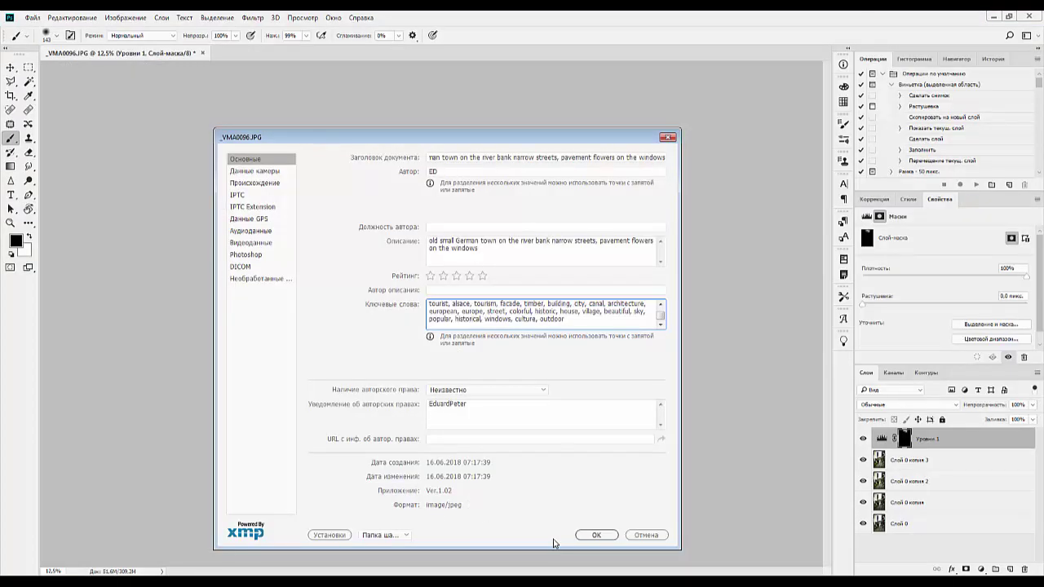
Export the file information as metadata template "unkel", replacing the existing template, and accept the file information.
left_click(406, 536)
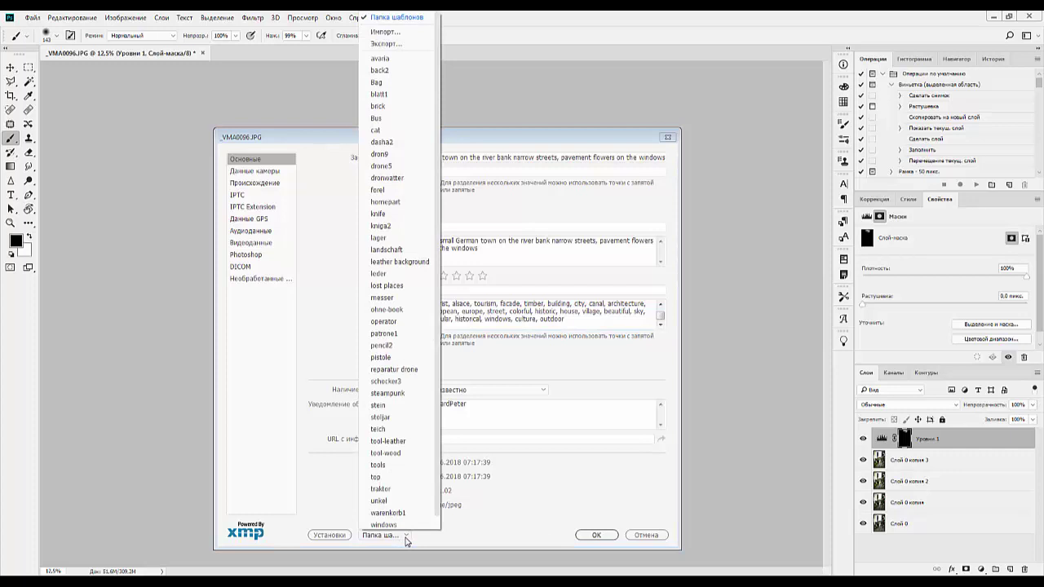
left_click(385, 45)
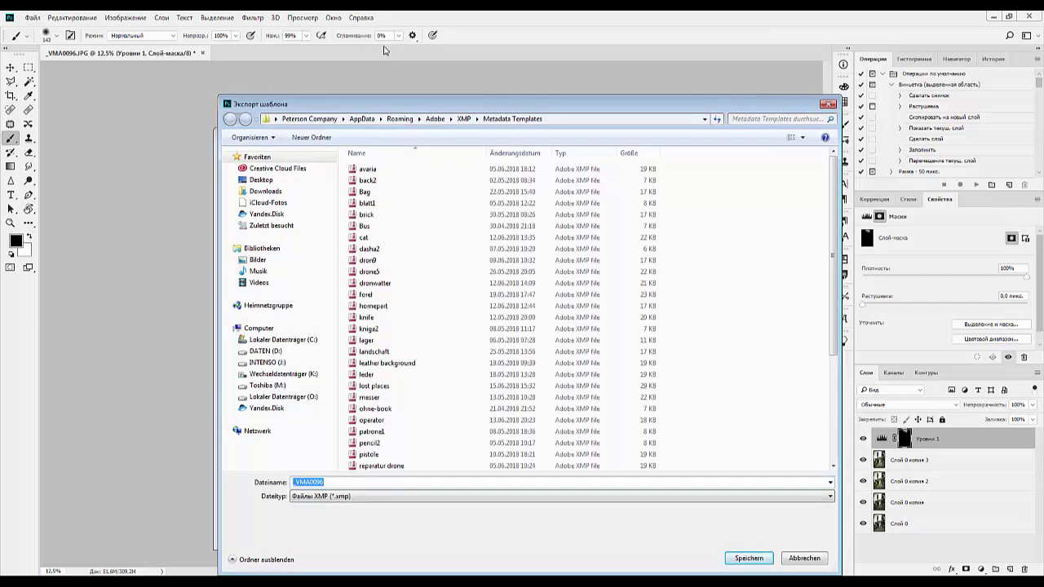
left_click(319, 483)
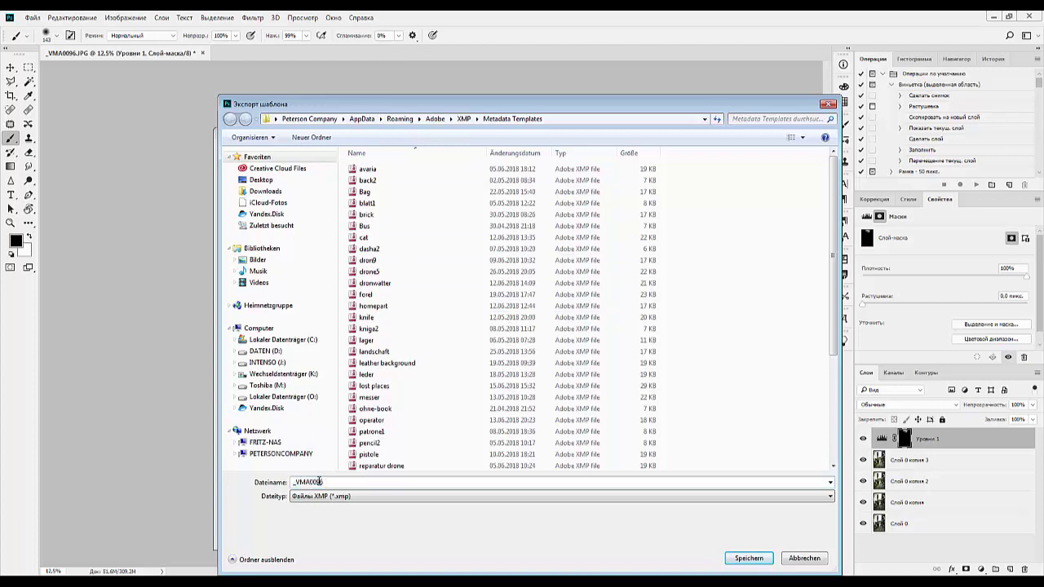
left_click_drag(319, 483, 202, 449)
type("unkel")
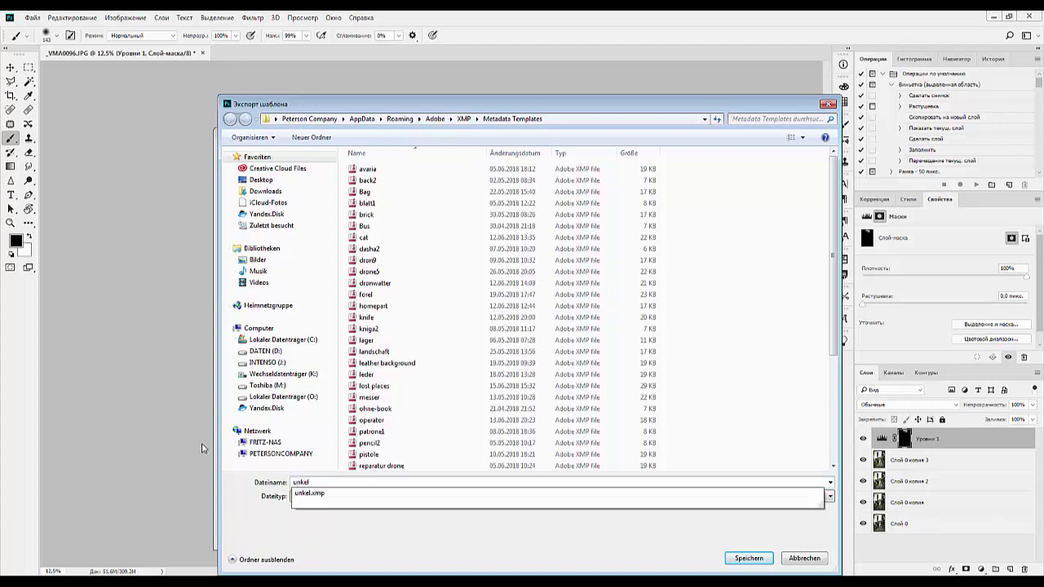
left_click(739, 561)
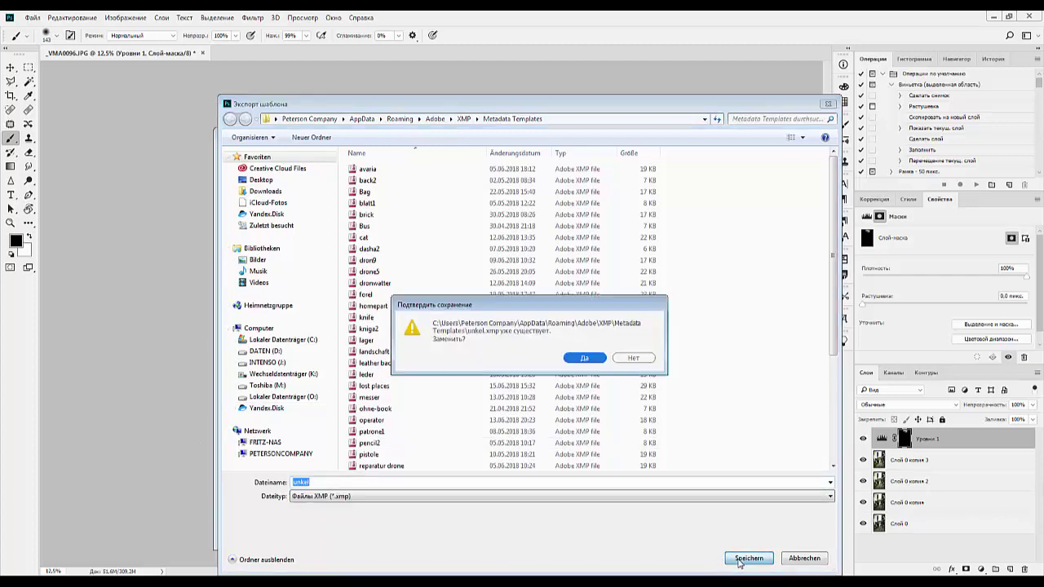
left_click(586, 360)
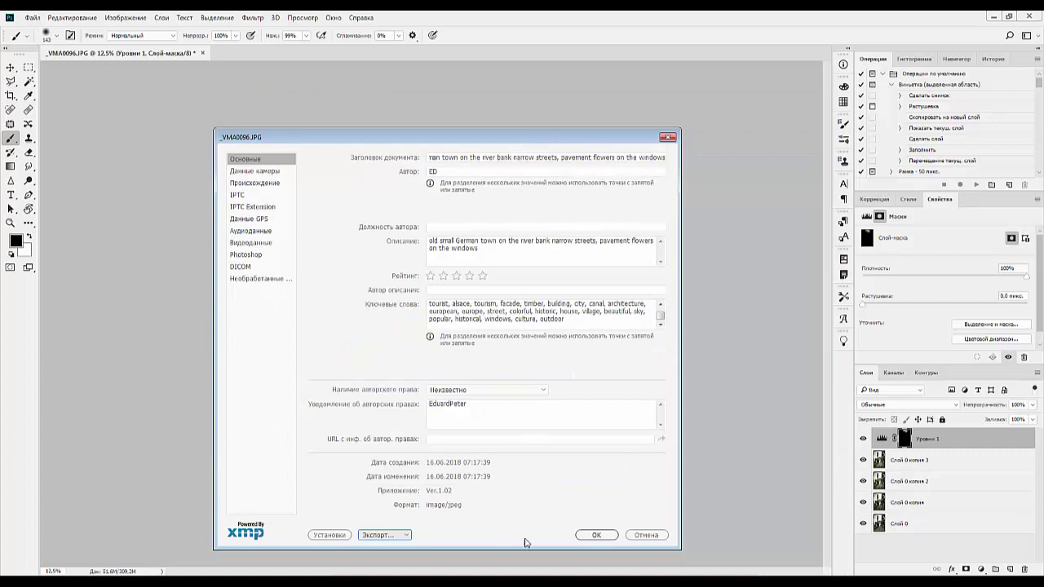
left_click(597, 536)
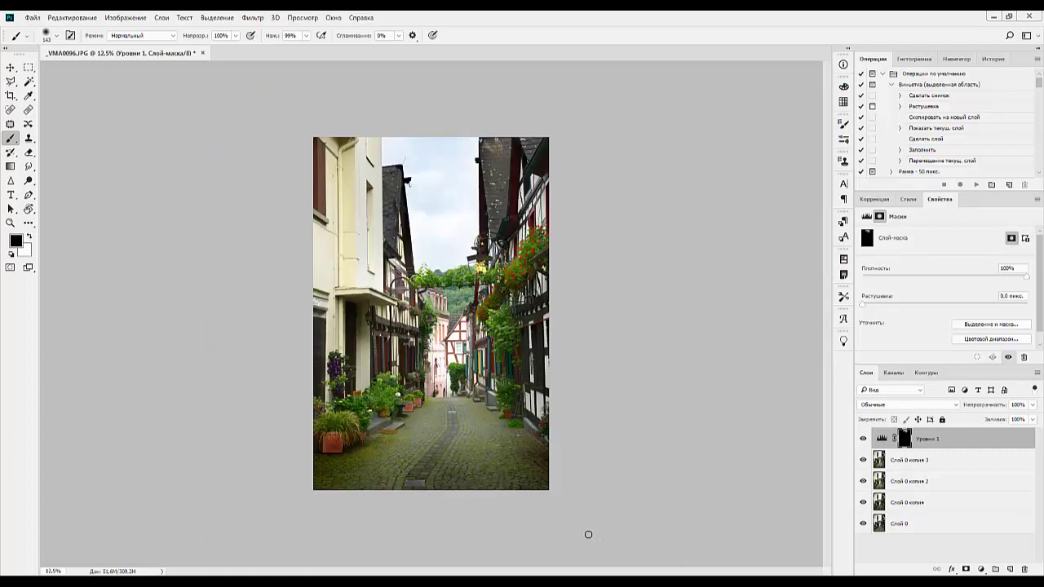
left_click(211, 22)
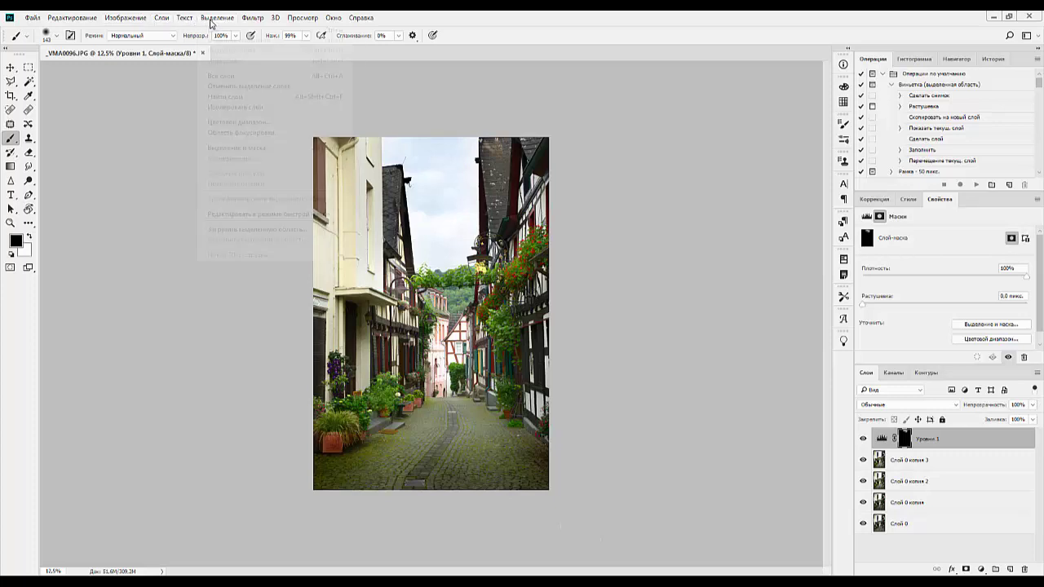
mouse_move(248, 22)
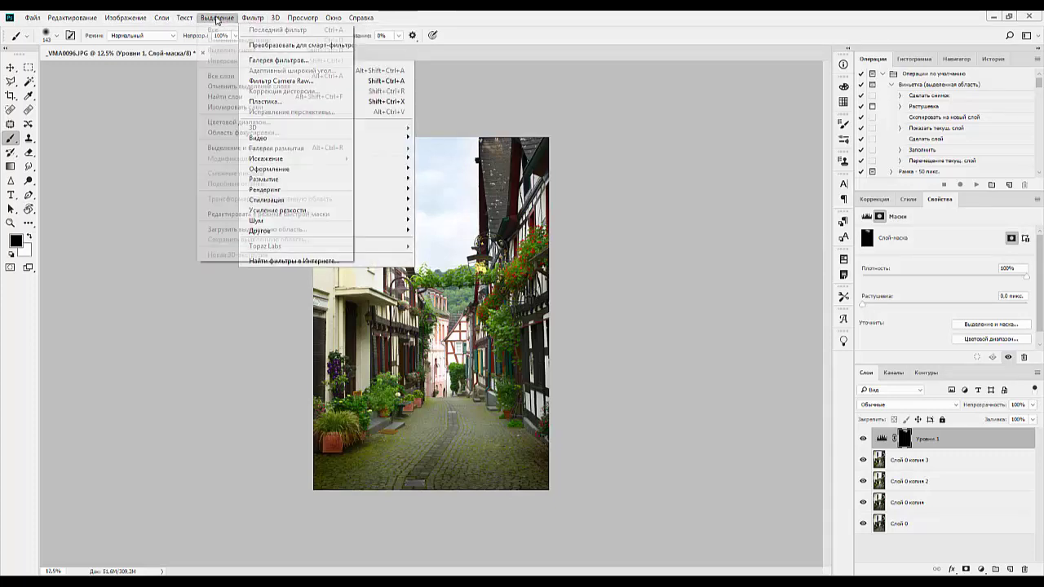
mouse_move(135, 22)
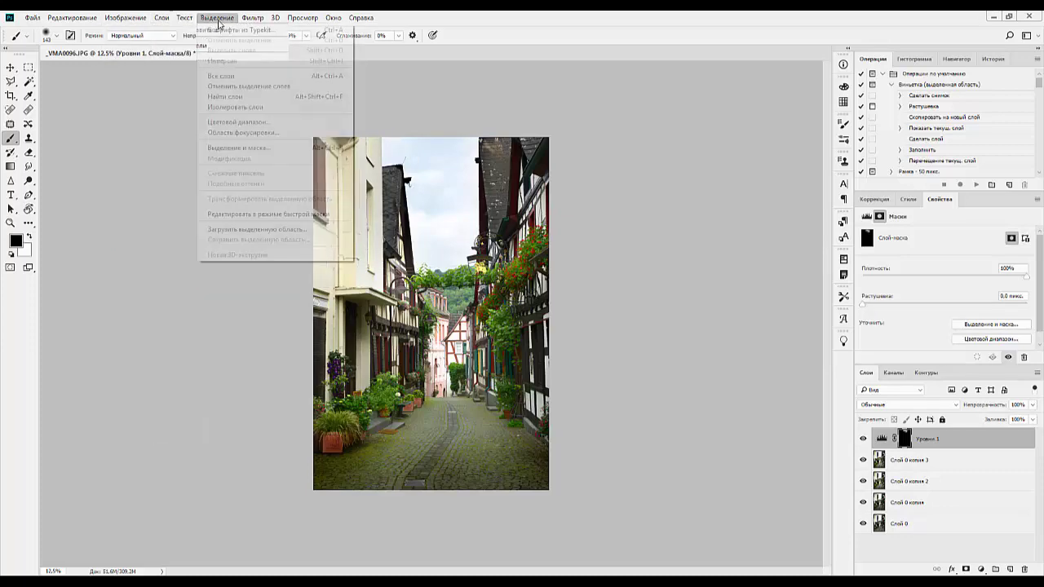
mouse_move(253, 17)
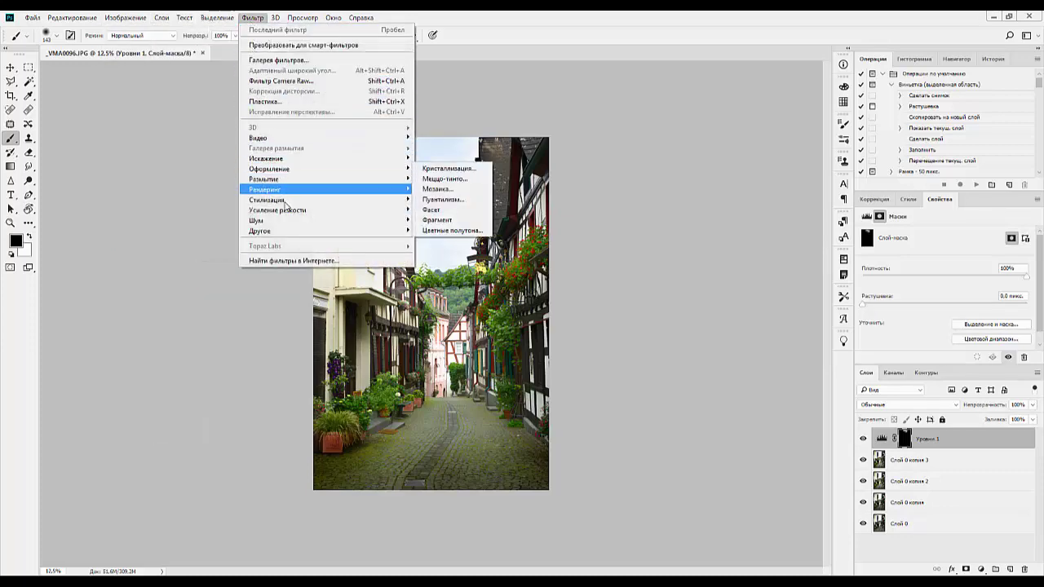
mouse_move(287, 211)
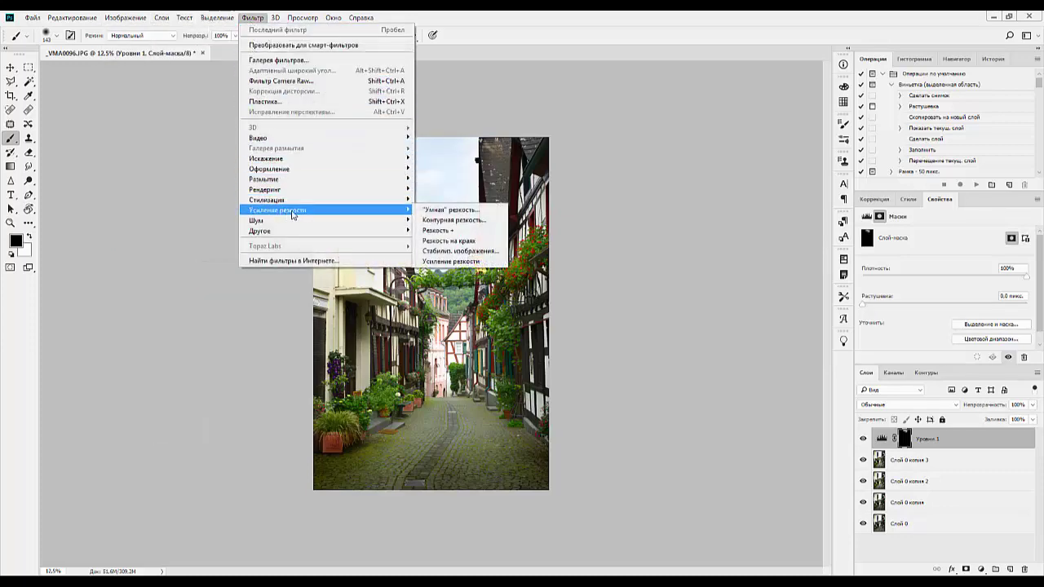
left_click(457, 211)
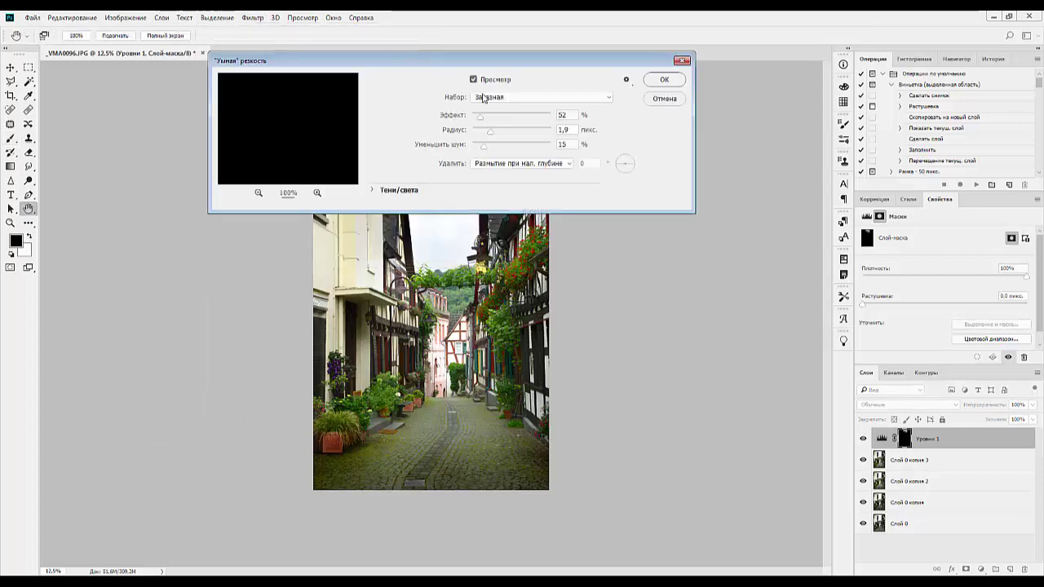
left_click_drag(480, 121, 489, 137)
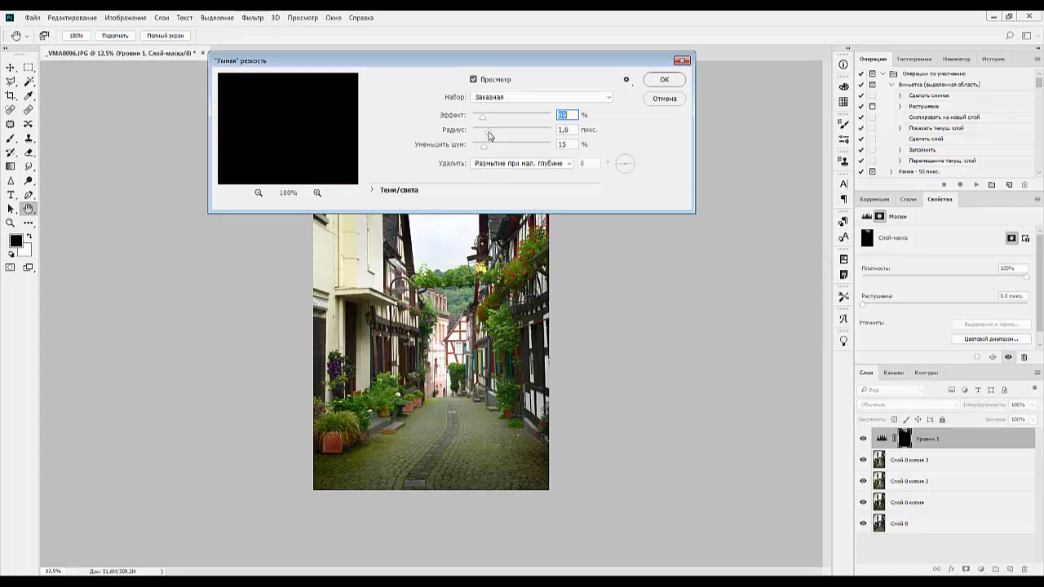
left_click(658, 103)
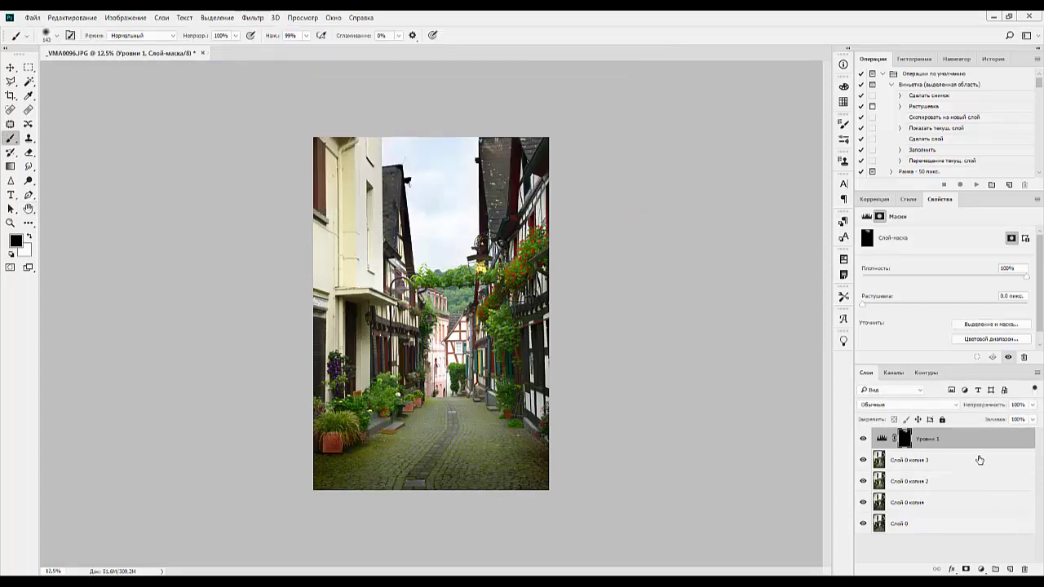
Merge all layers into one and apply Smart Sharpen with amount 76%, radius 1.6 px and noise reduction 23%.
left_click(969, 526, "shift")
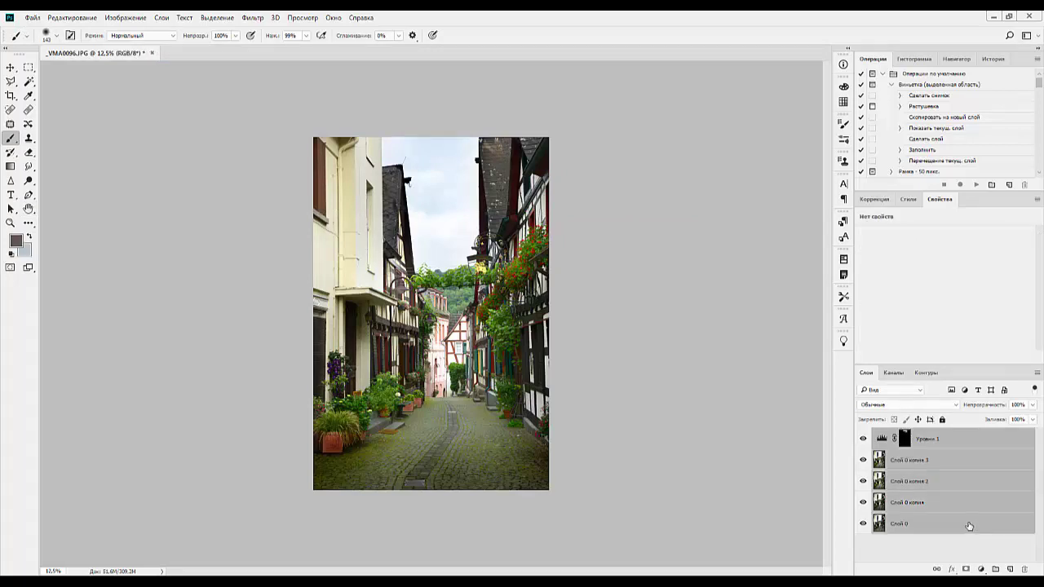
key("ctrl+e")
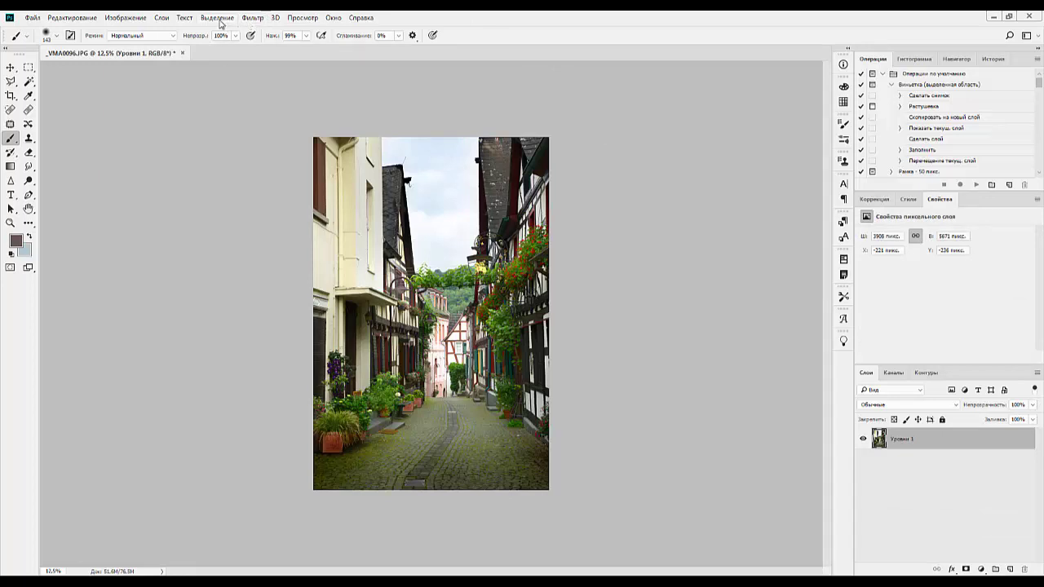
left_click(243, 18)
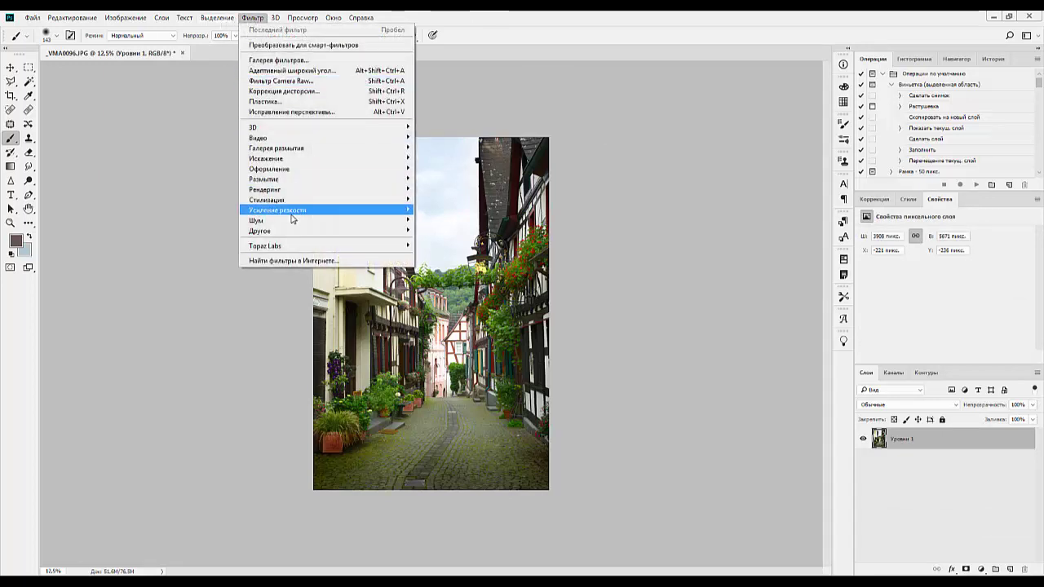
mouse_move(292, 214)
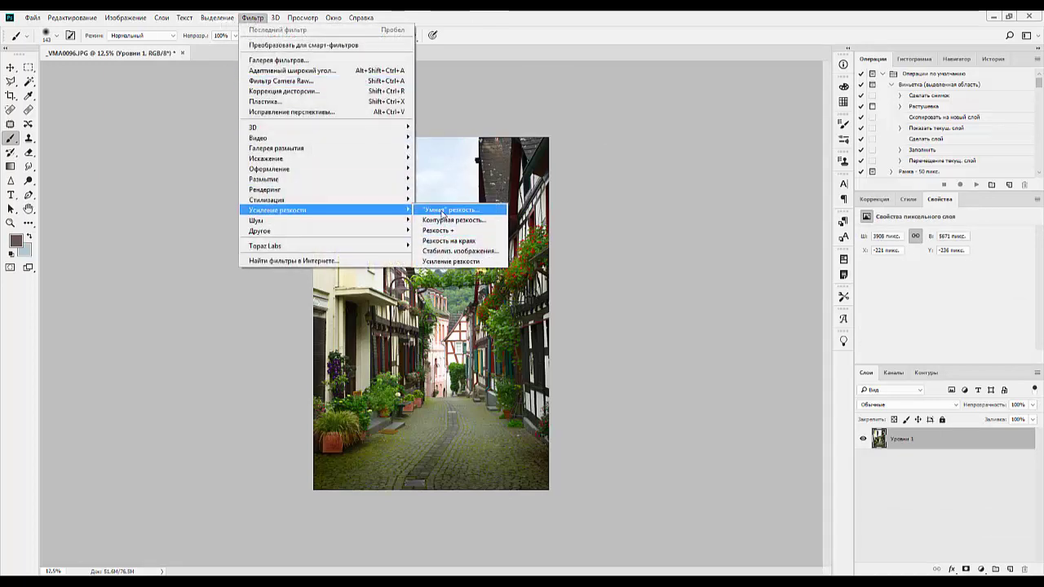
left_click(443, 213)
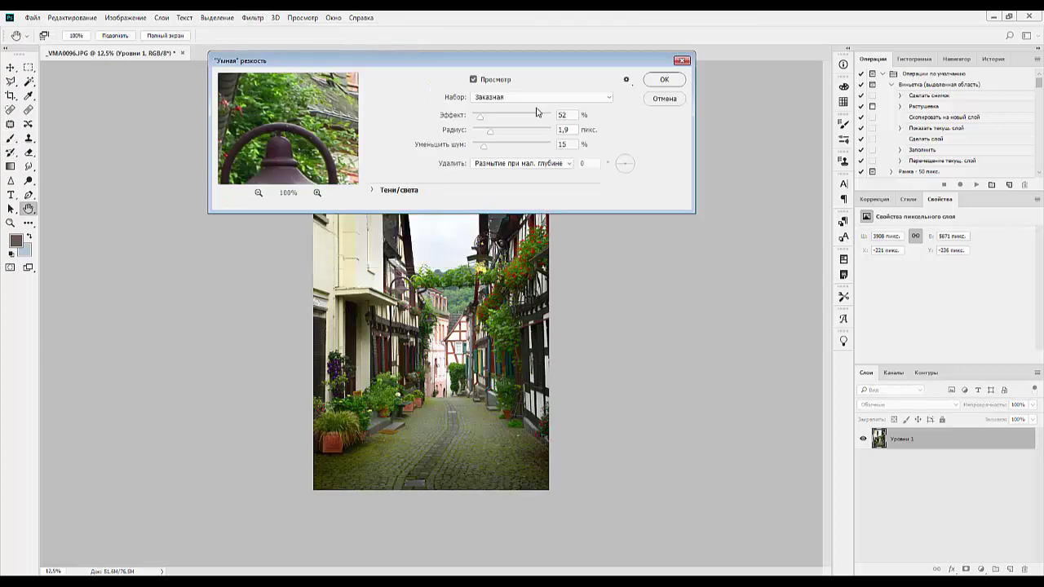
left_click(480, 119)
left_click_drag(480, 120, 490, 138)
left_click(665, 83)
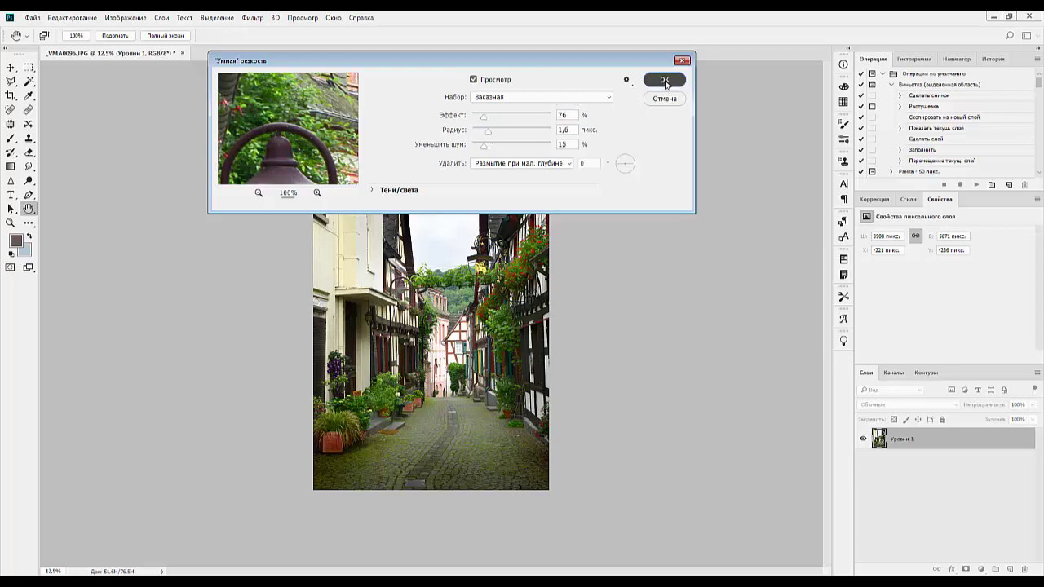
left_click_drag(485, 153, 492, 152)
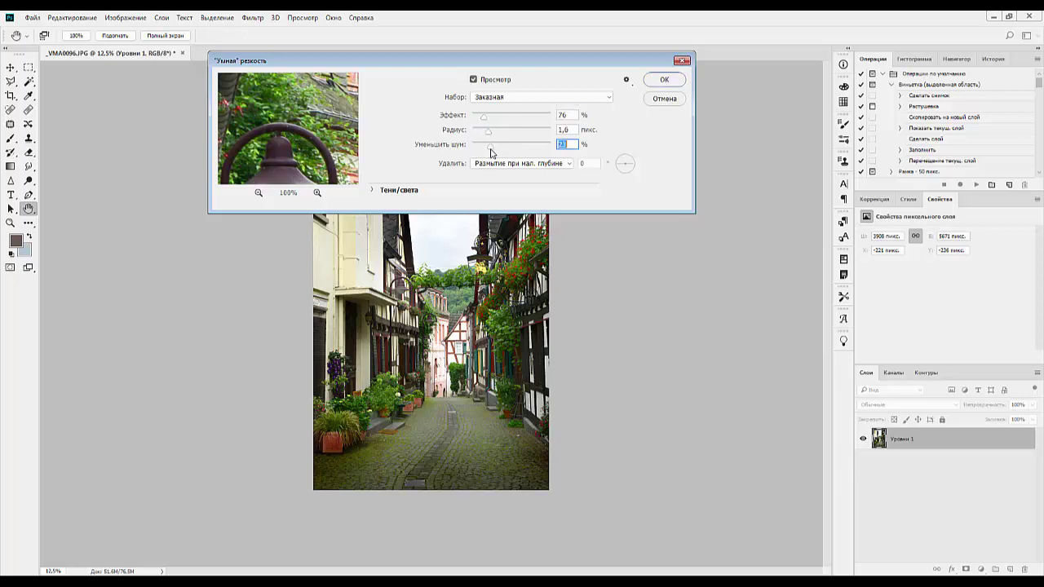
left_click(664, 81)
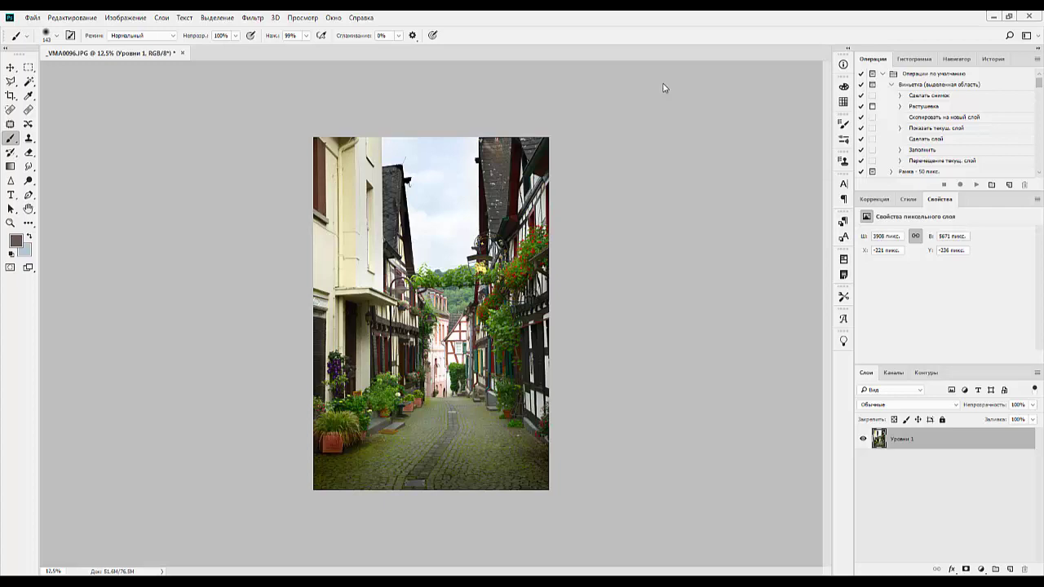
Switch to Windows photo viewer, rotate the original photo counterclockwise to upright, and compare it with the retouched version in Photoshop.
key("alt+Tab")
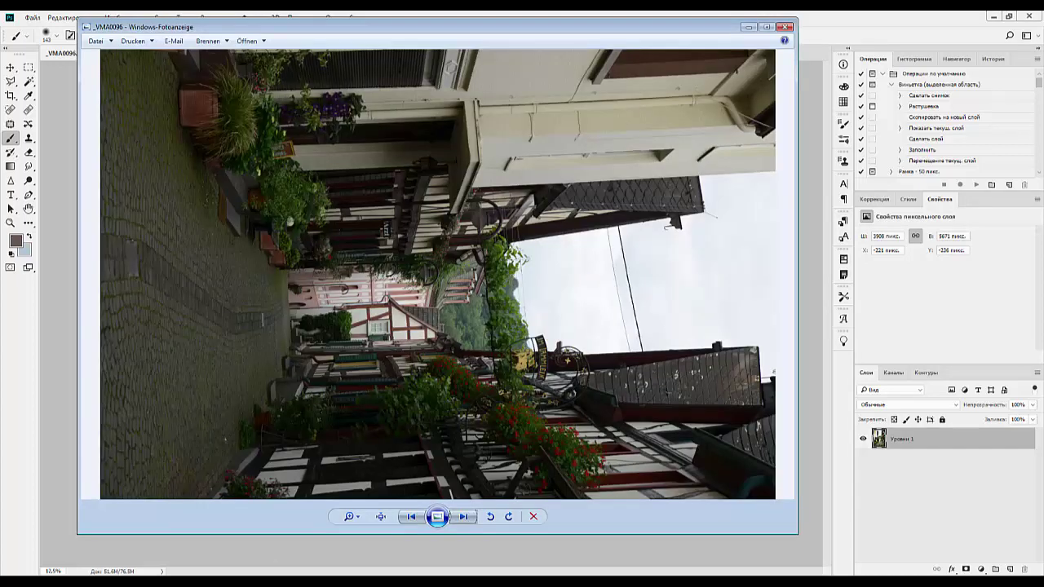
left_click(492, 518)
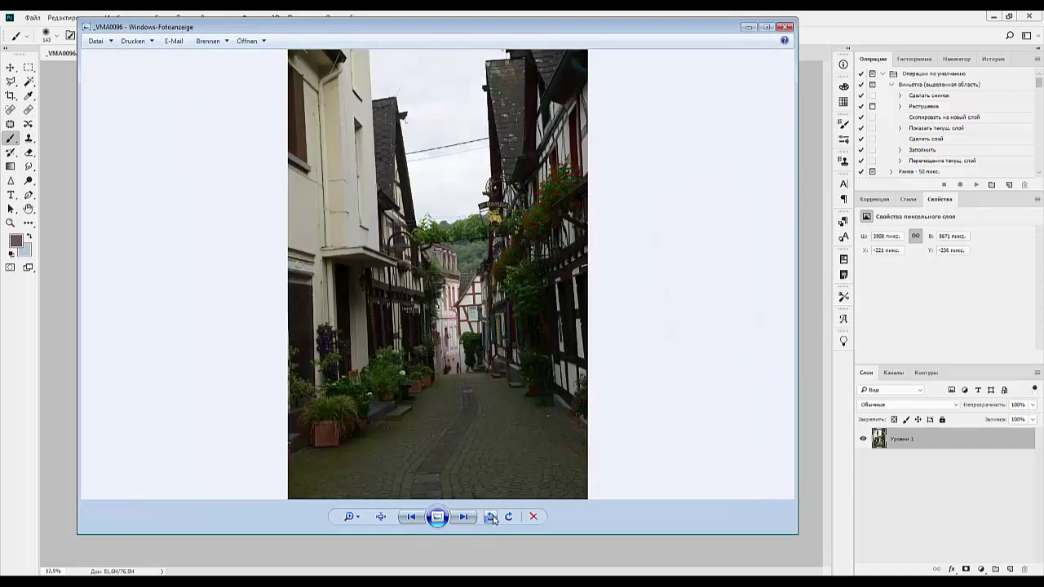
key("alt+Tab")
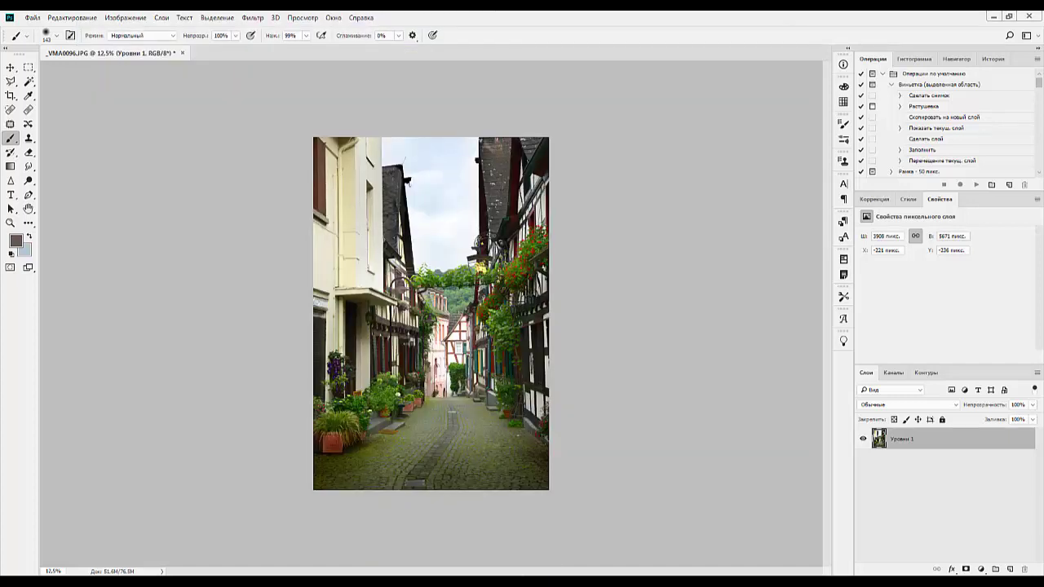
key("alt+Tab")
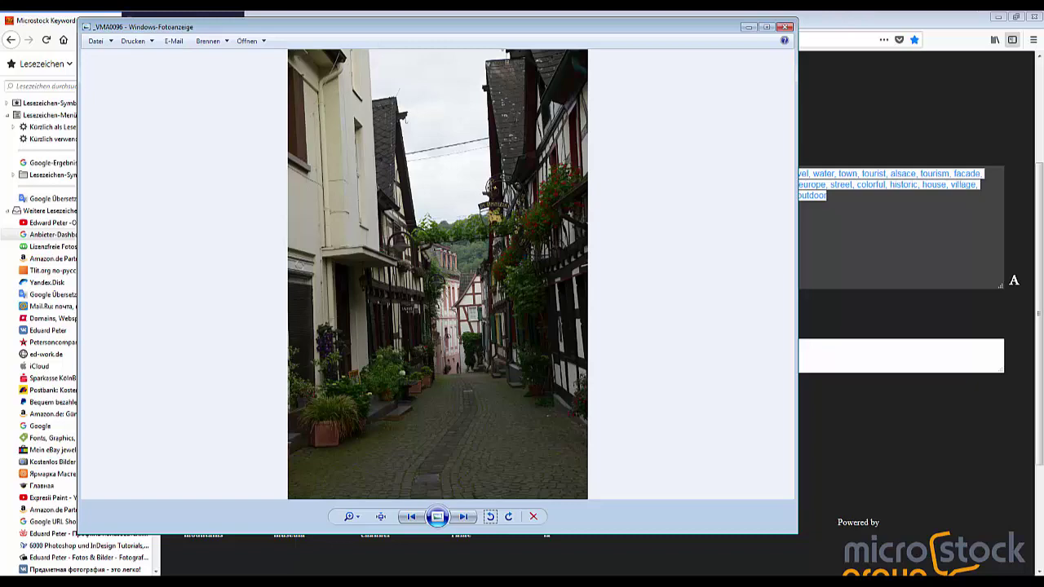
key("alt+Tab")
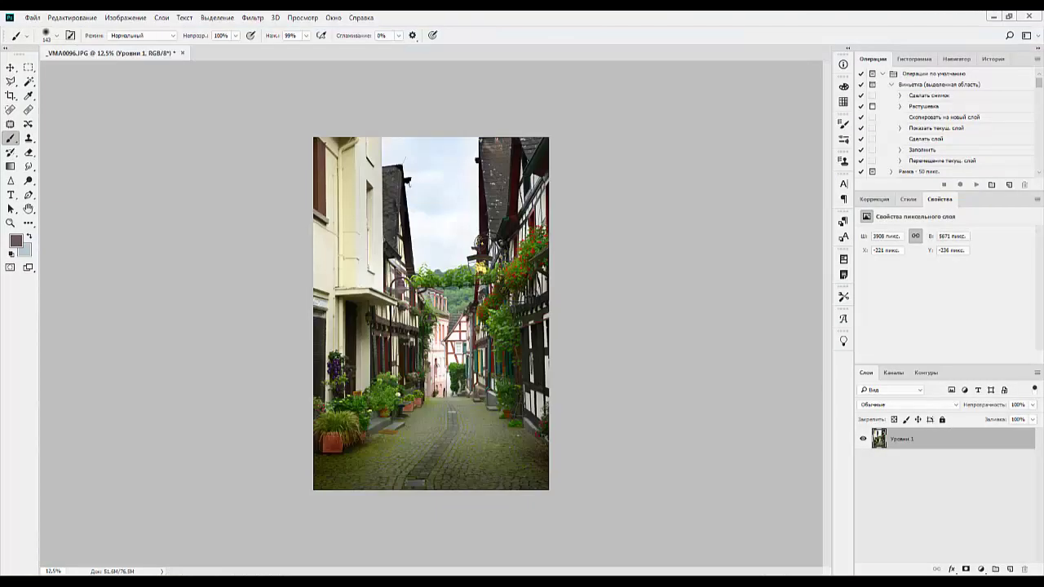